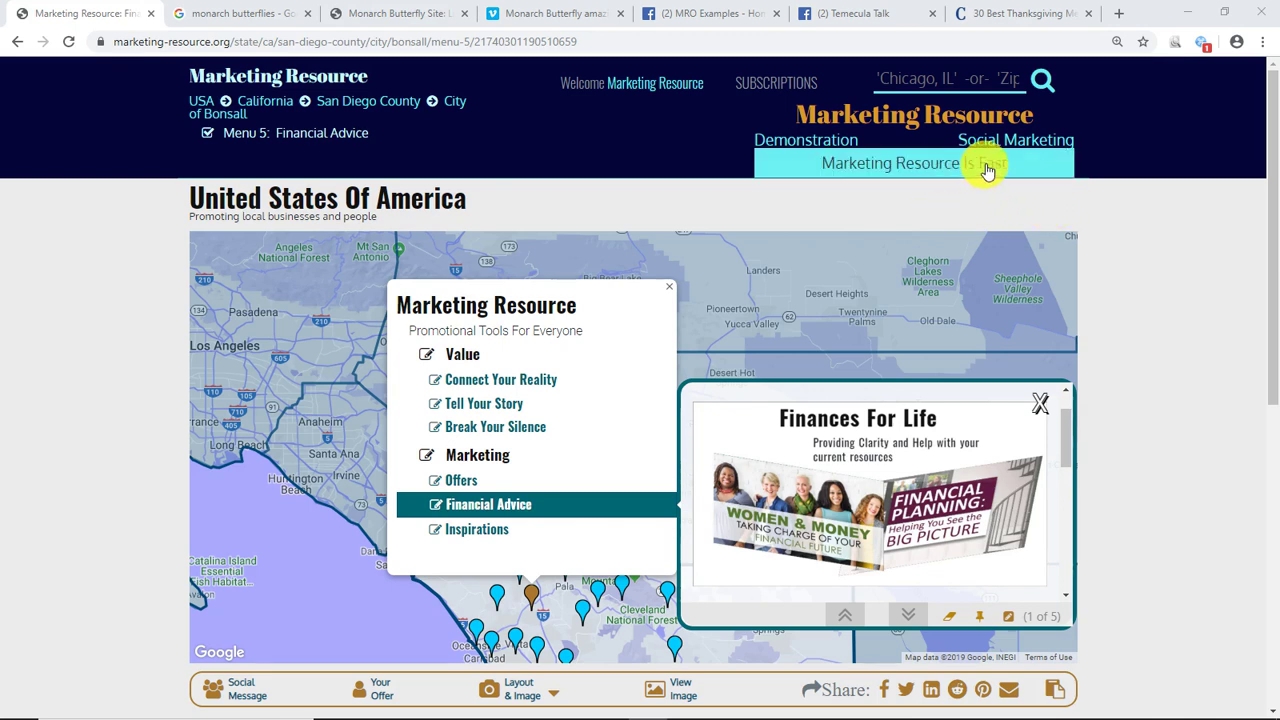
View the talking points on replying on social media, then compare the Financial Advice and Inspirations messages
left_click(1055, 168)
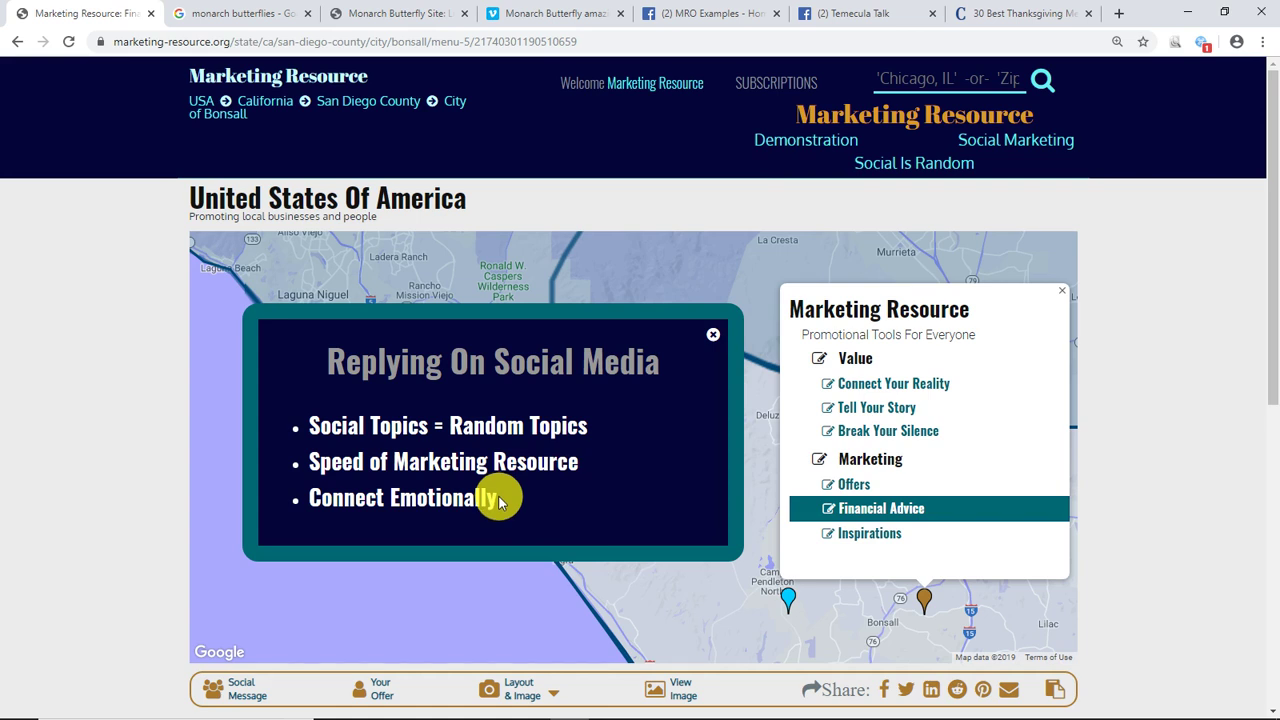
left_click(906, 167)
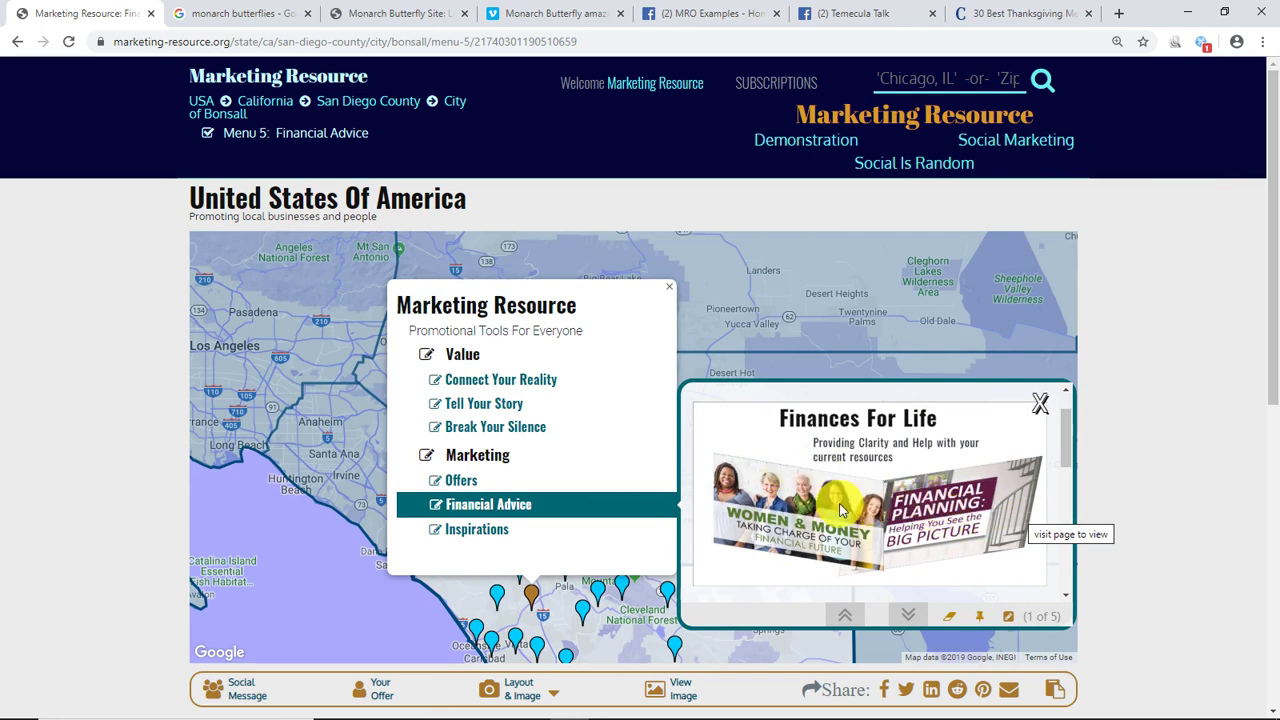
left_click(631, 535)
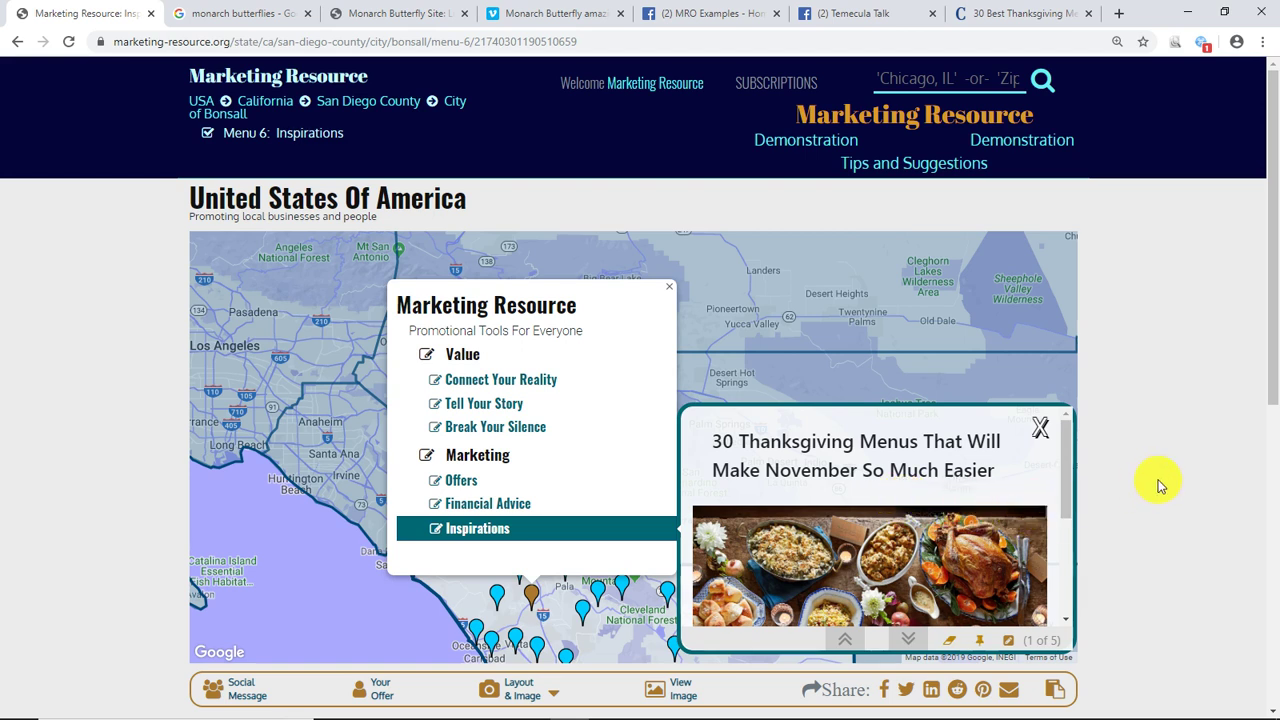
left_click(640, 508)
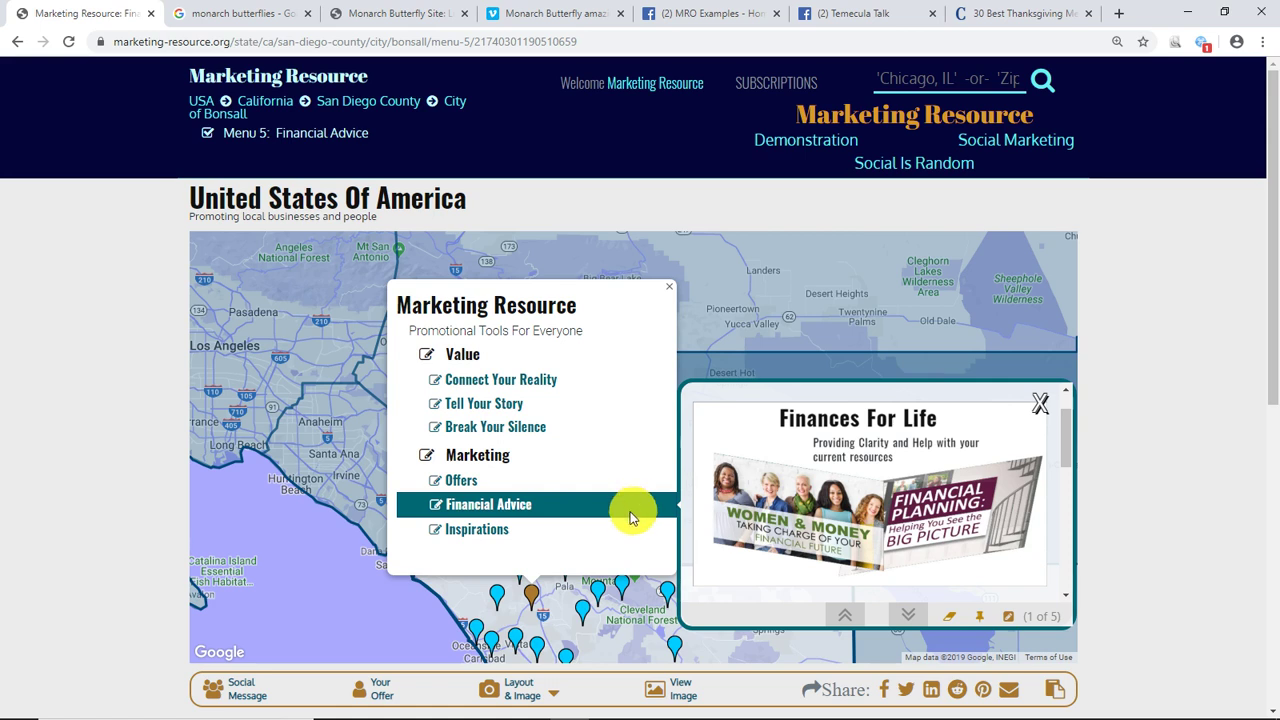
left_click(617, 530)
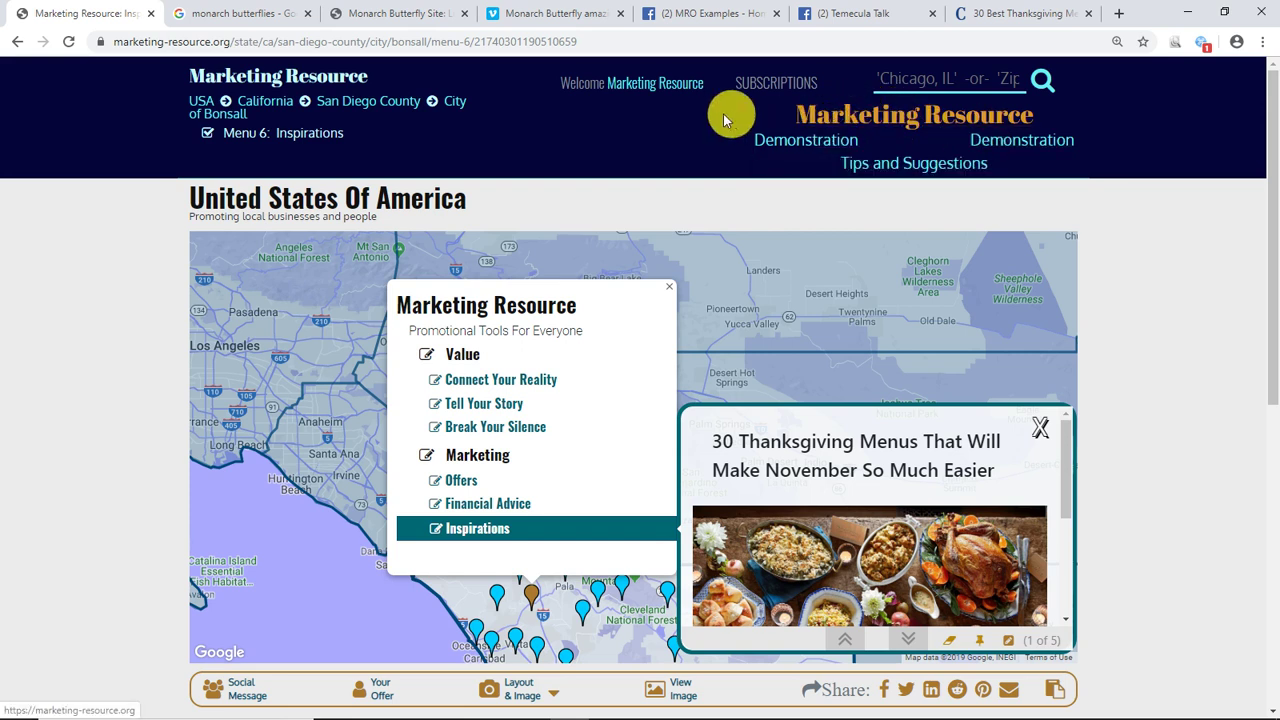
Review the Thanksgiving menus message under Inspirations and compare it with its source article on Country Living
mouse_move(582, 82)
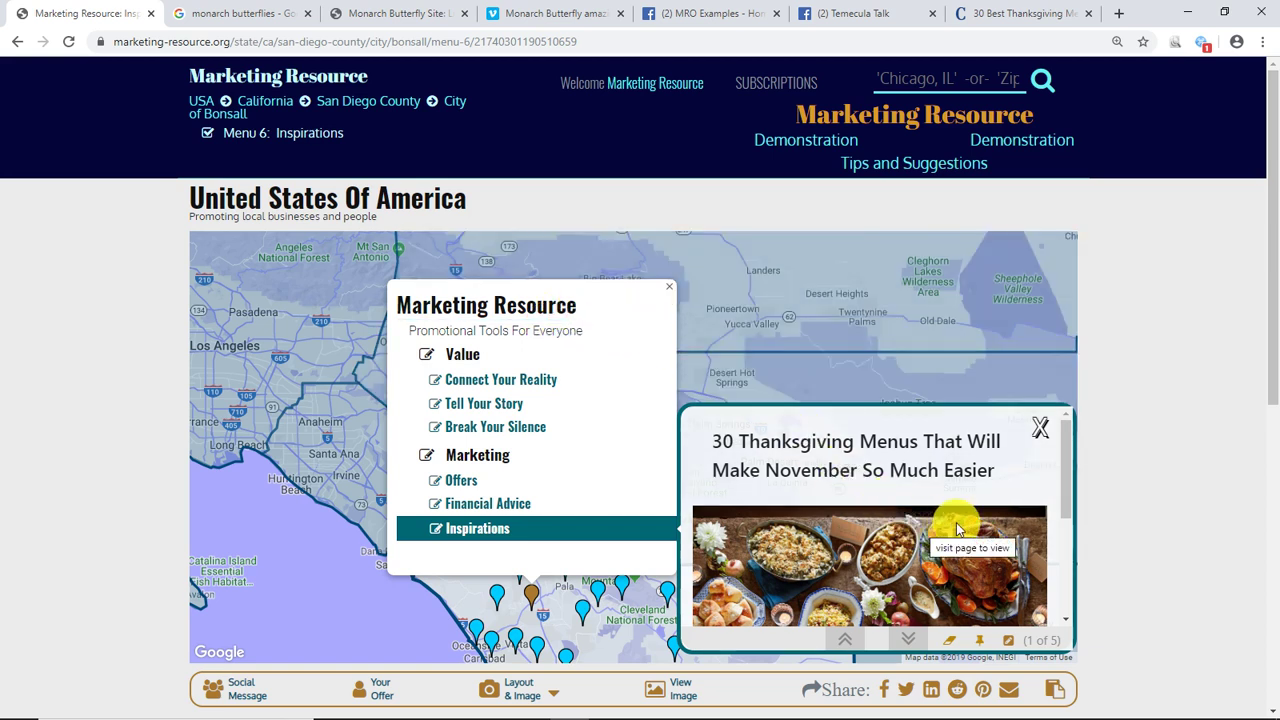
scroll(943, 523, "down", 3)
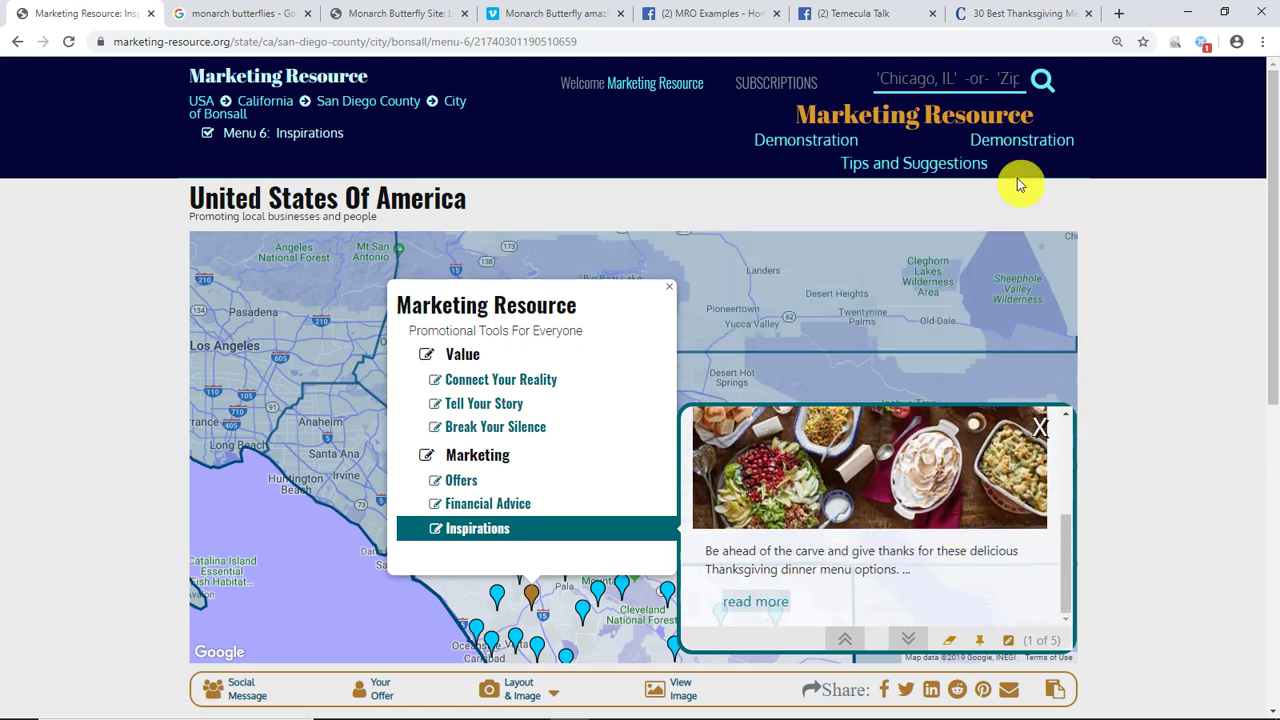
left_click(1008, 20)
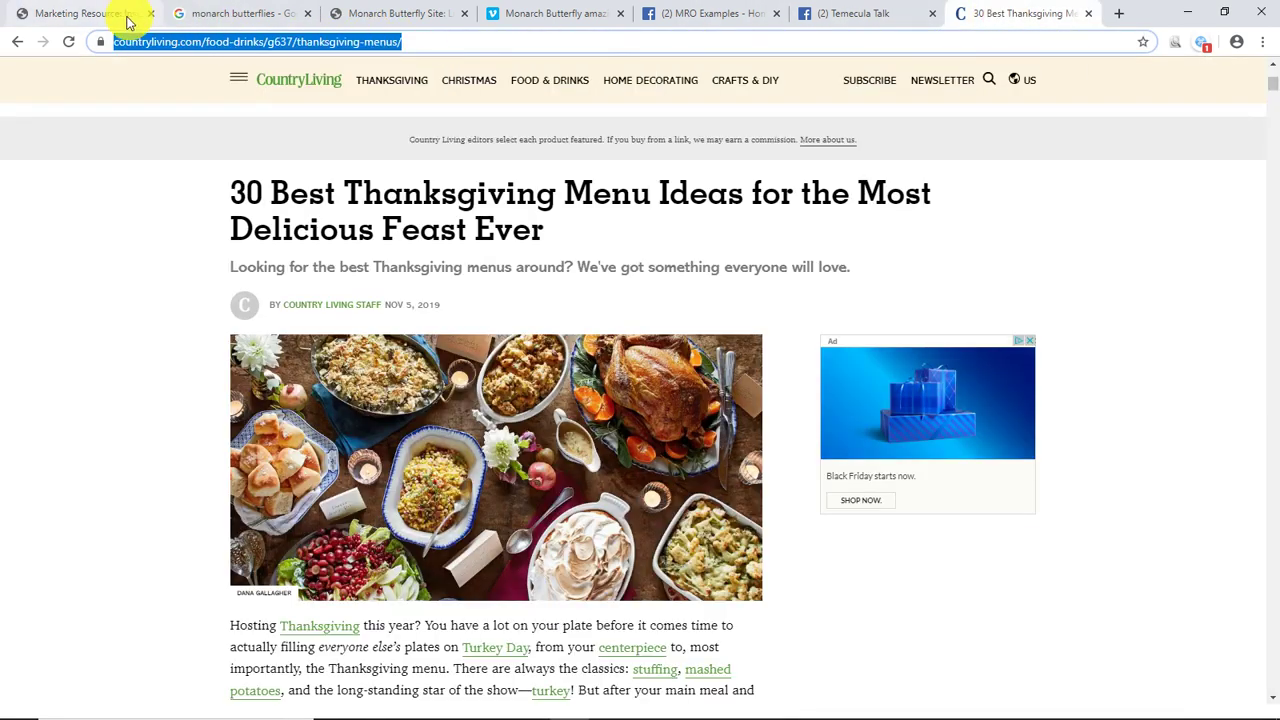
left_click(94, 17)
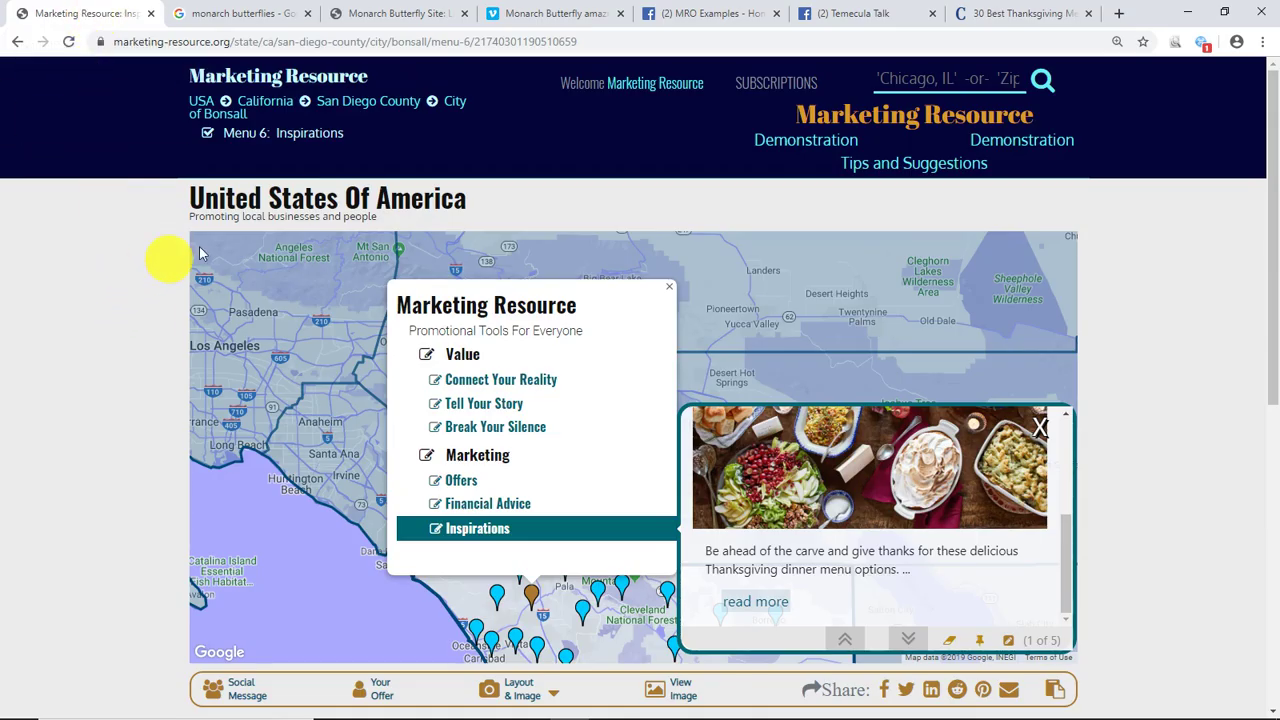
scroll(889, 469, "up", 1)
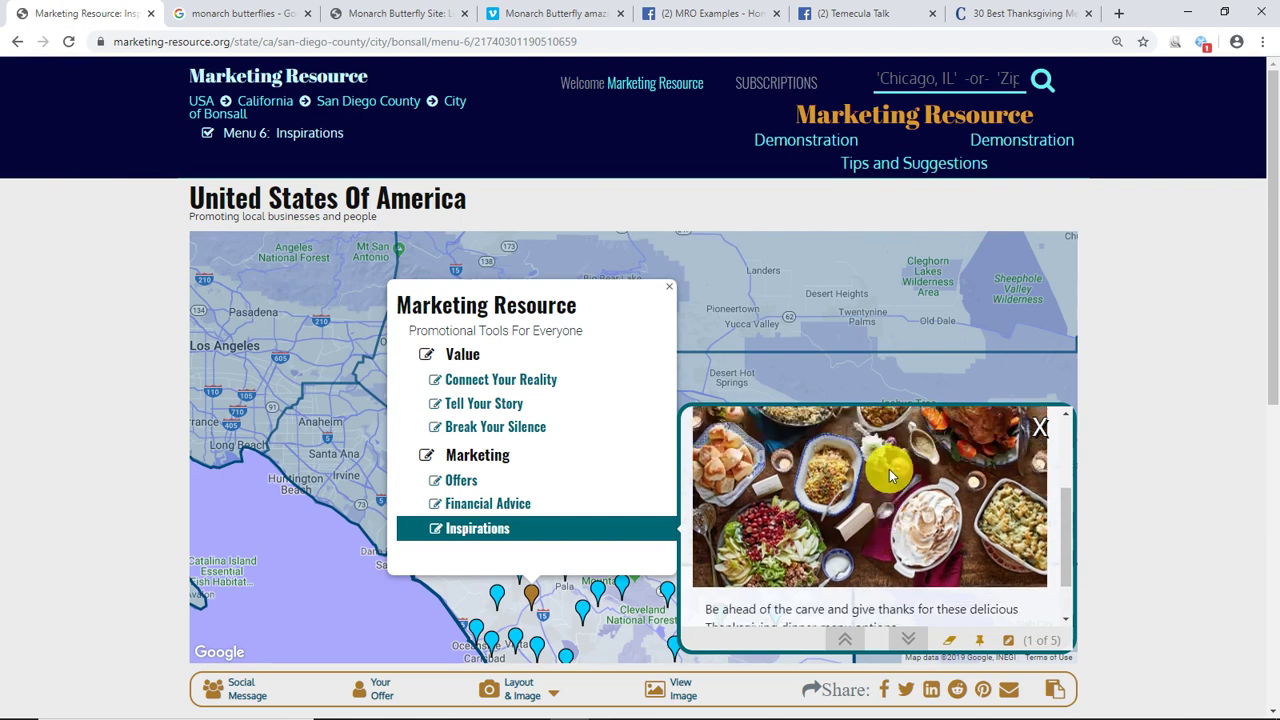
scroll(889, 469, "up", 2)
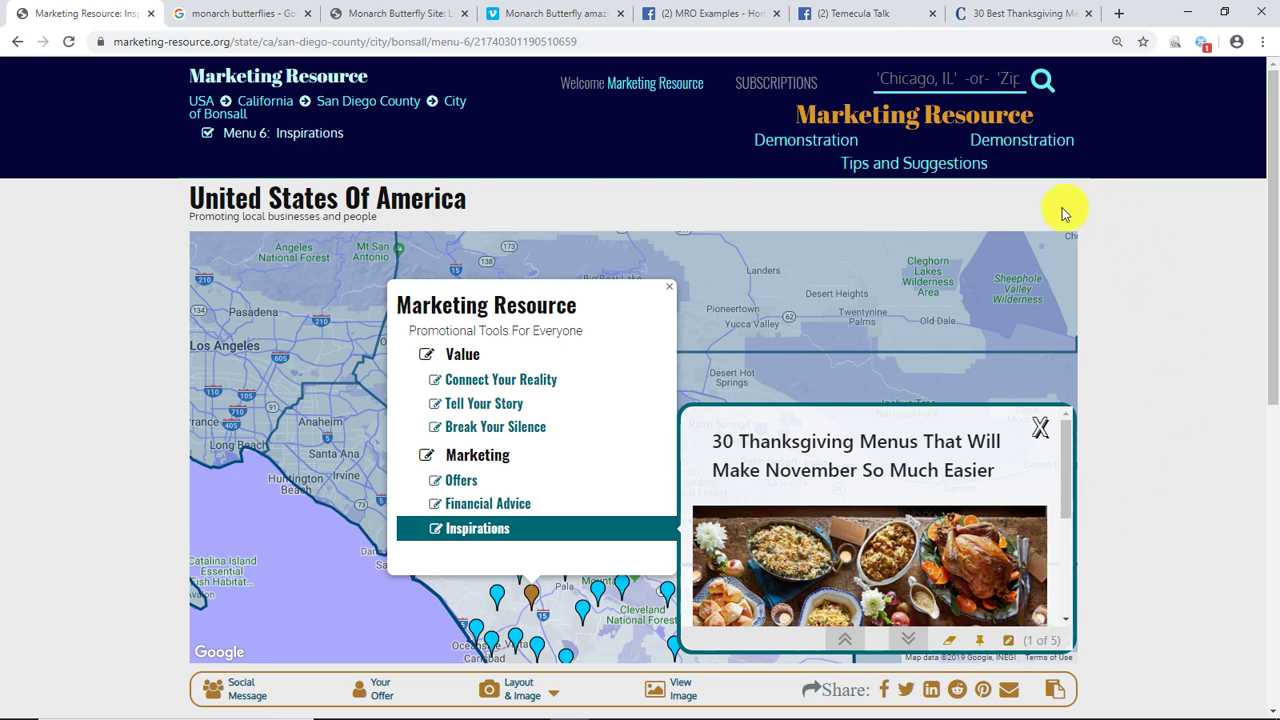
Switch to the Temecula Talk Facebook group and read the top post with its comments
left_click(862, 19)
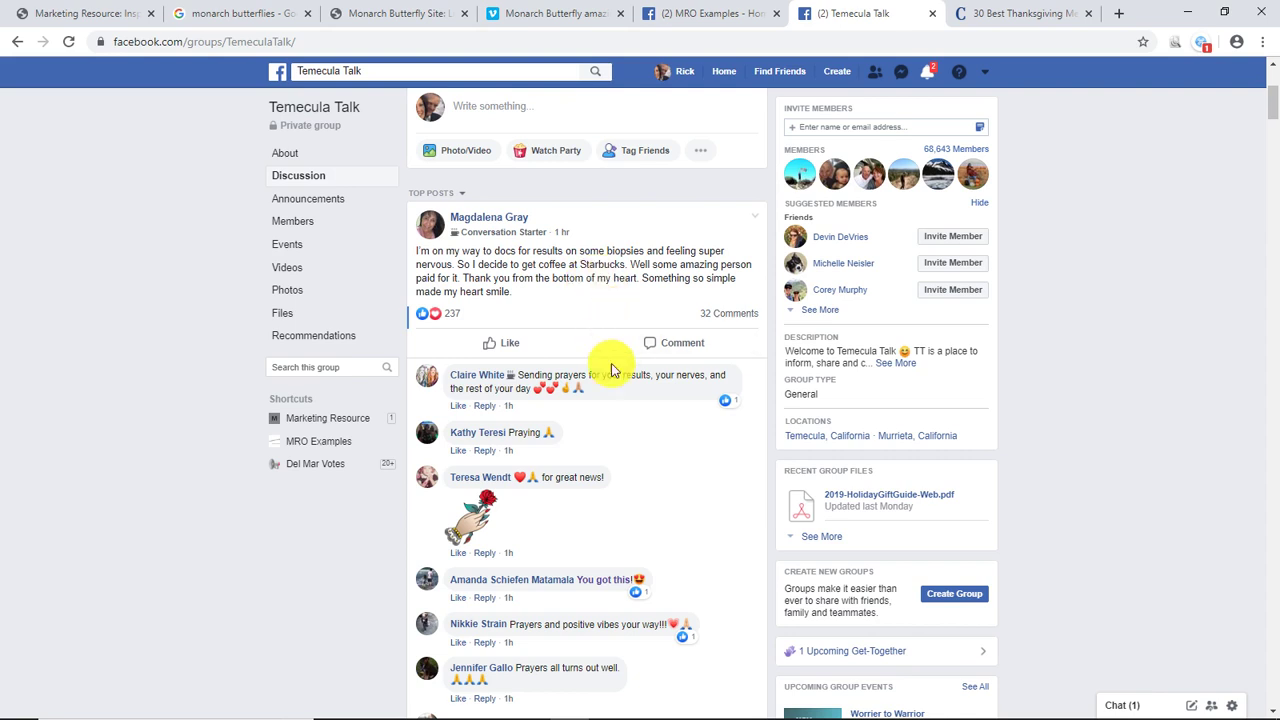
scroll(628, 410, "down", 2)
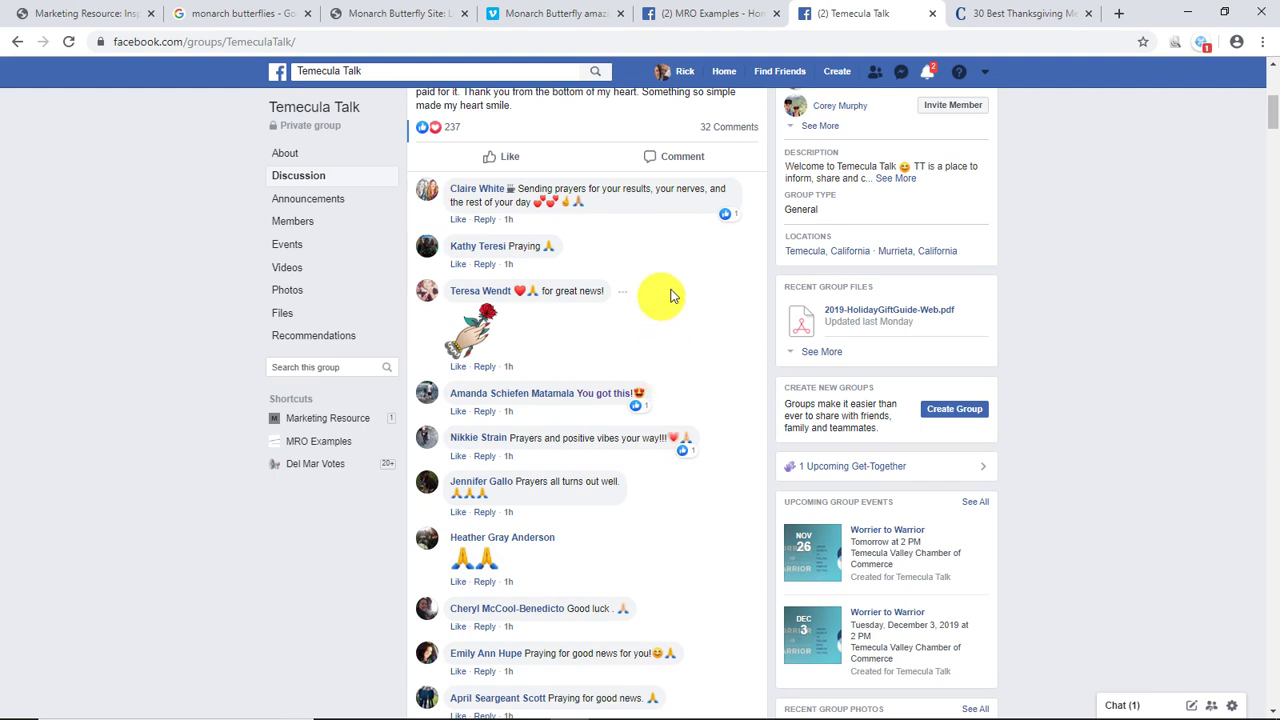
scroll(641, 276, "up", 1)
scroll(640, 272, "up", 1)
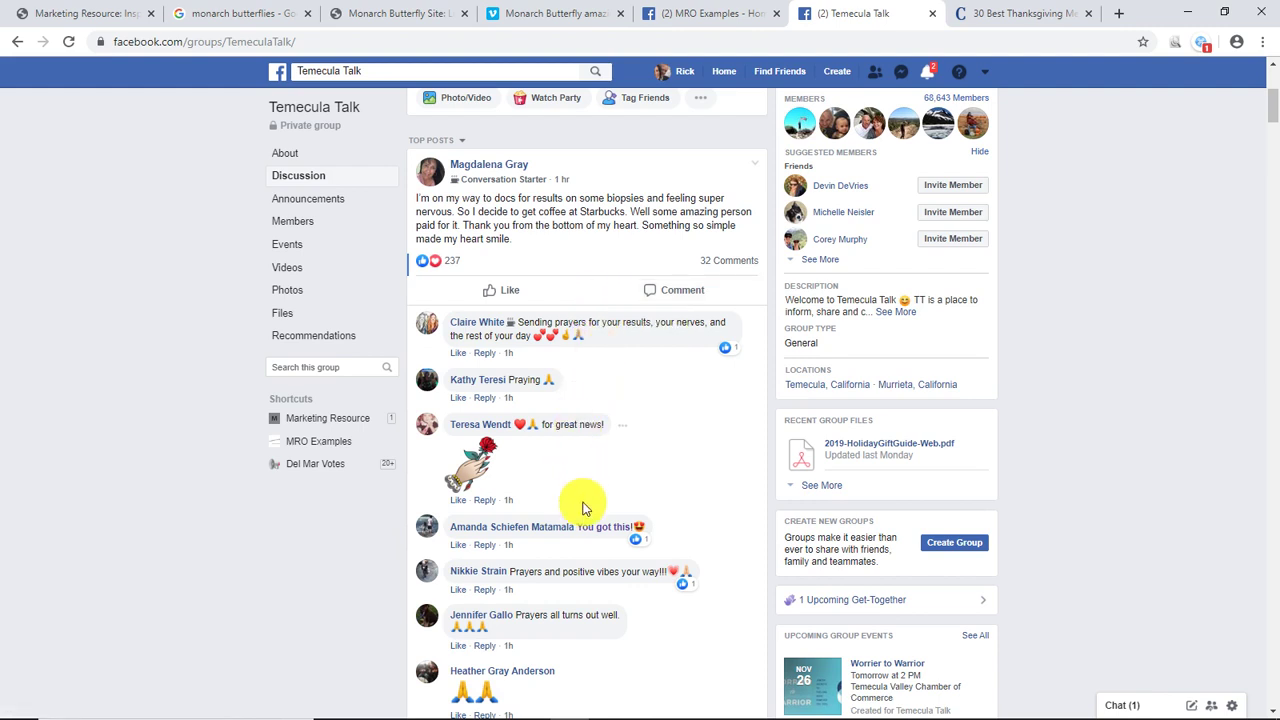
scroll(571, 563, "down", 1)
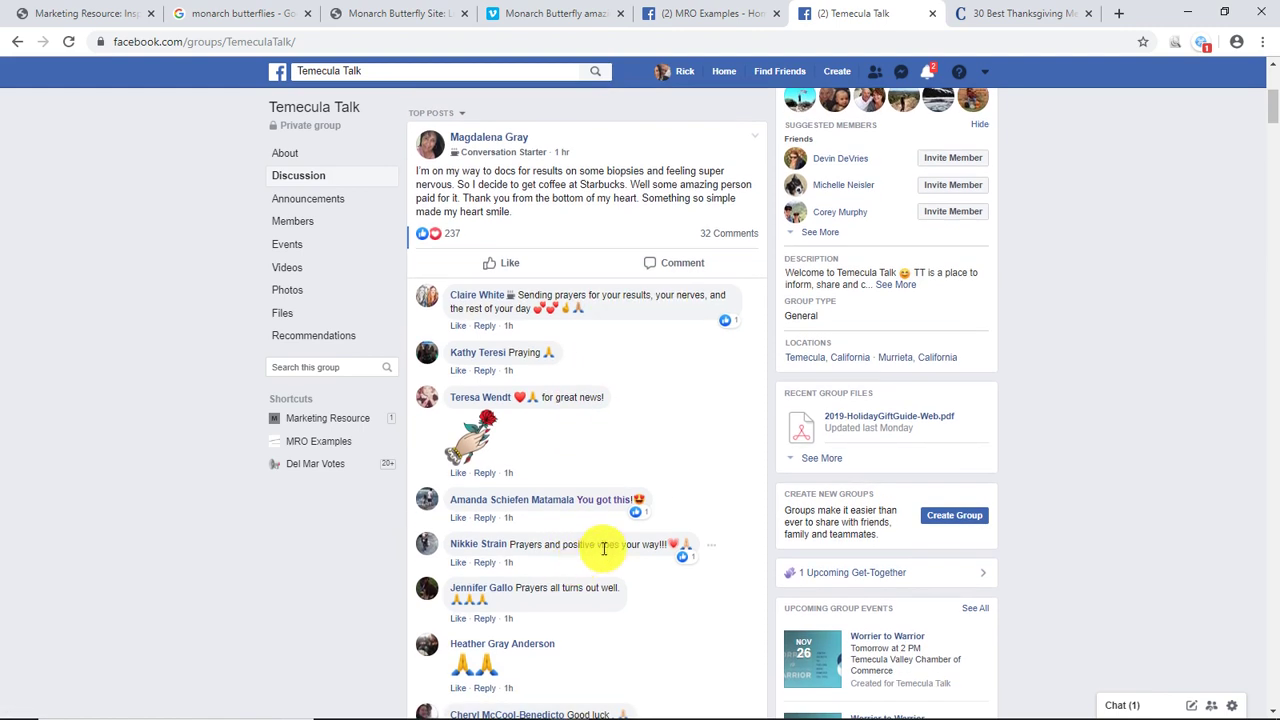
scroll(624, 550, "down", 2)
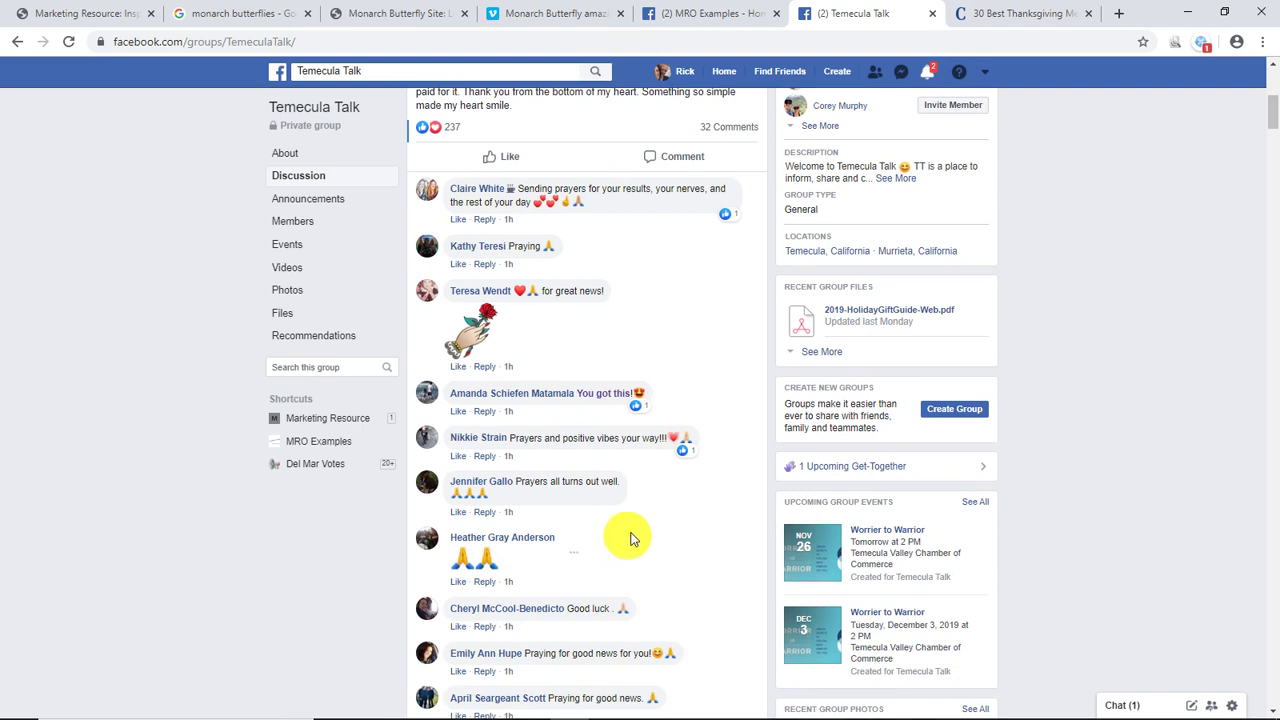
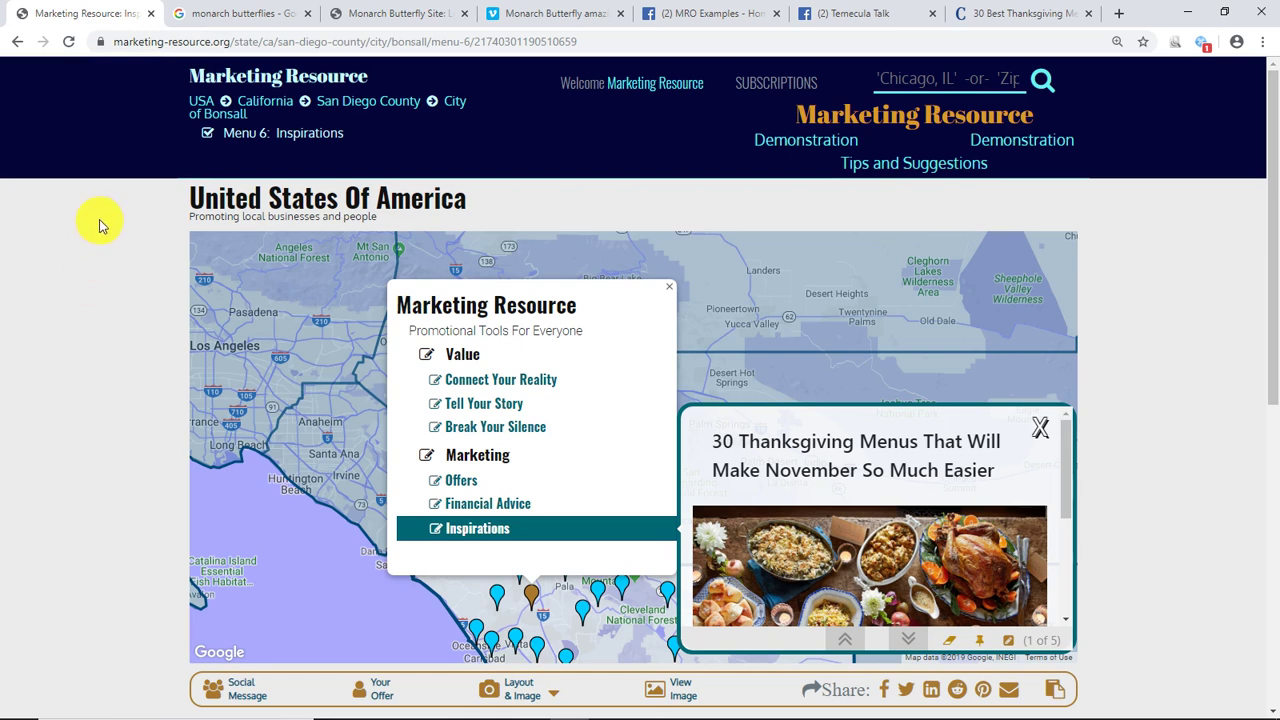
Examine the Google results for monarch butterflies and view the already open Monarch Butterfly Site page
left_click(232, 16)
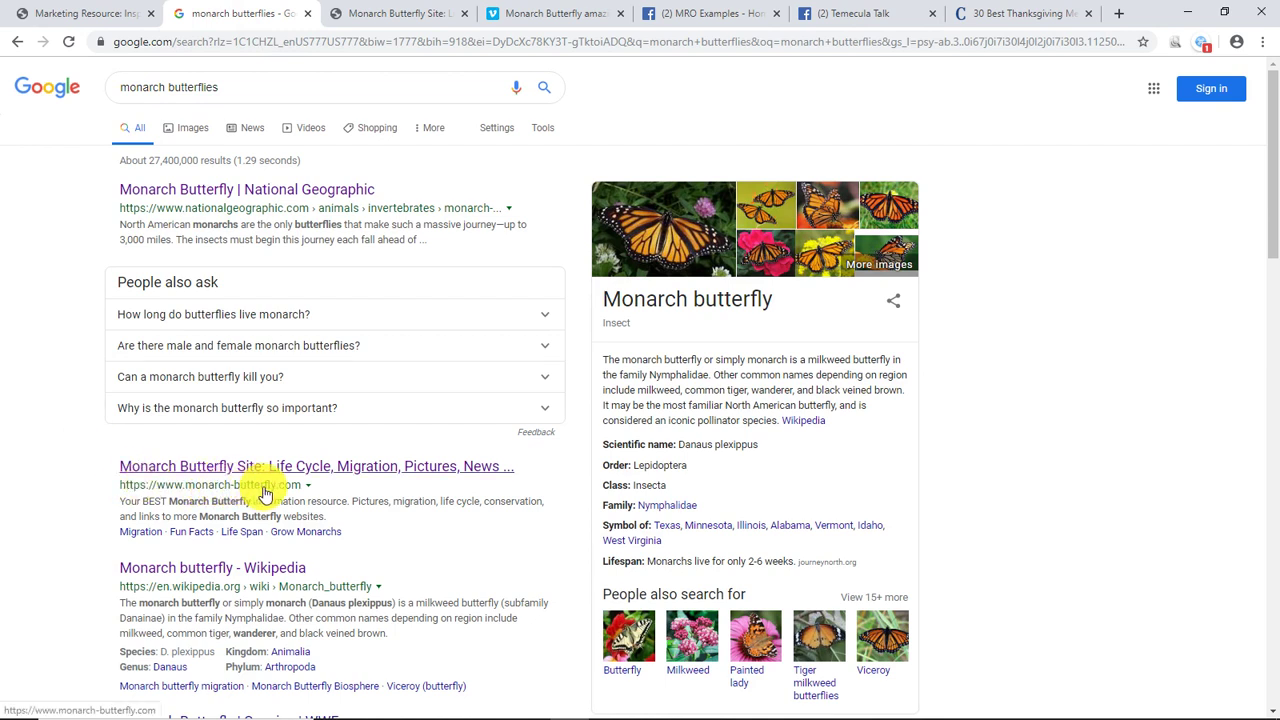
right_click(372, 470)
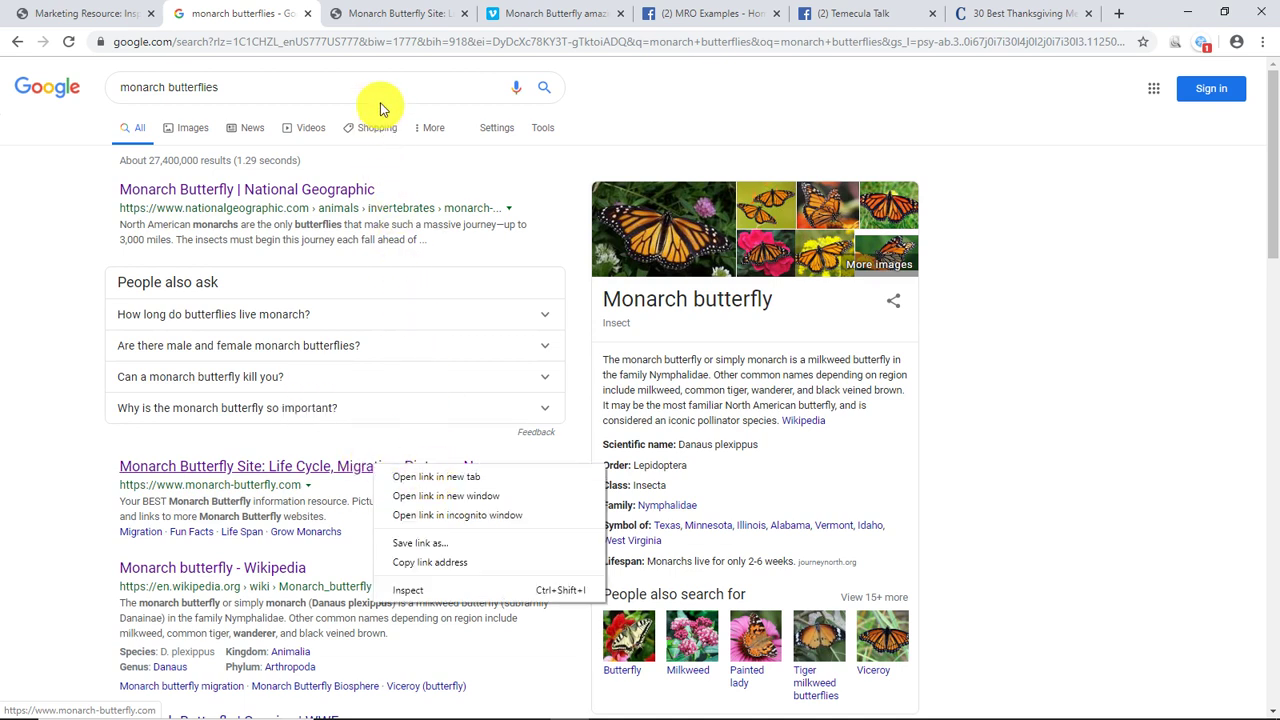
left_click(393, 18)
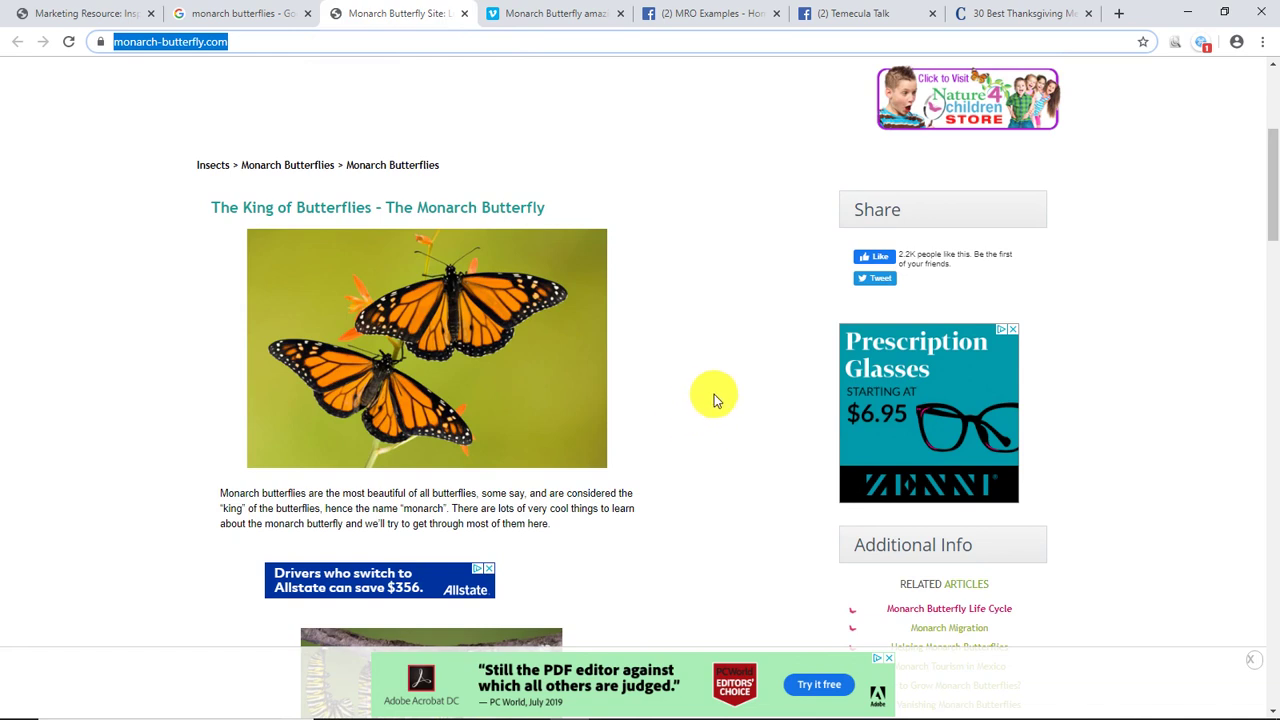
Copy the embed code of the Vimeo video "Monarch Butterfly amazing migration - BBC Life HD" and close its sharing dialog
left_click(563, 14)
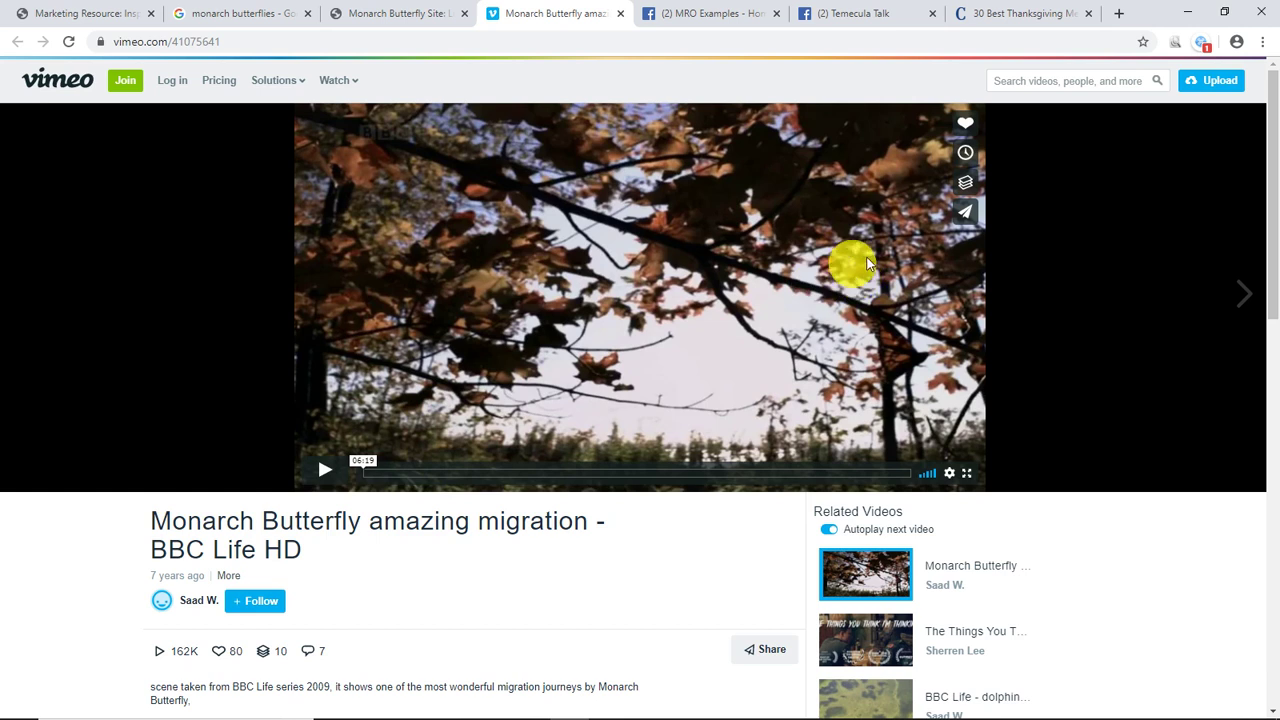
left_click(966, 218)
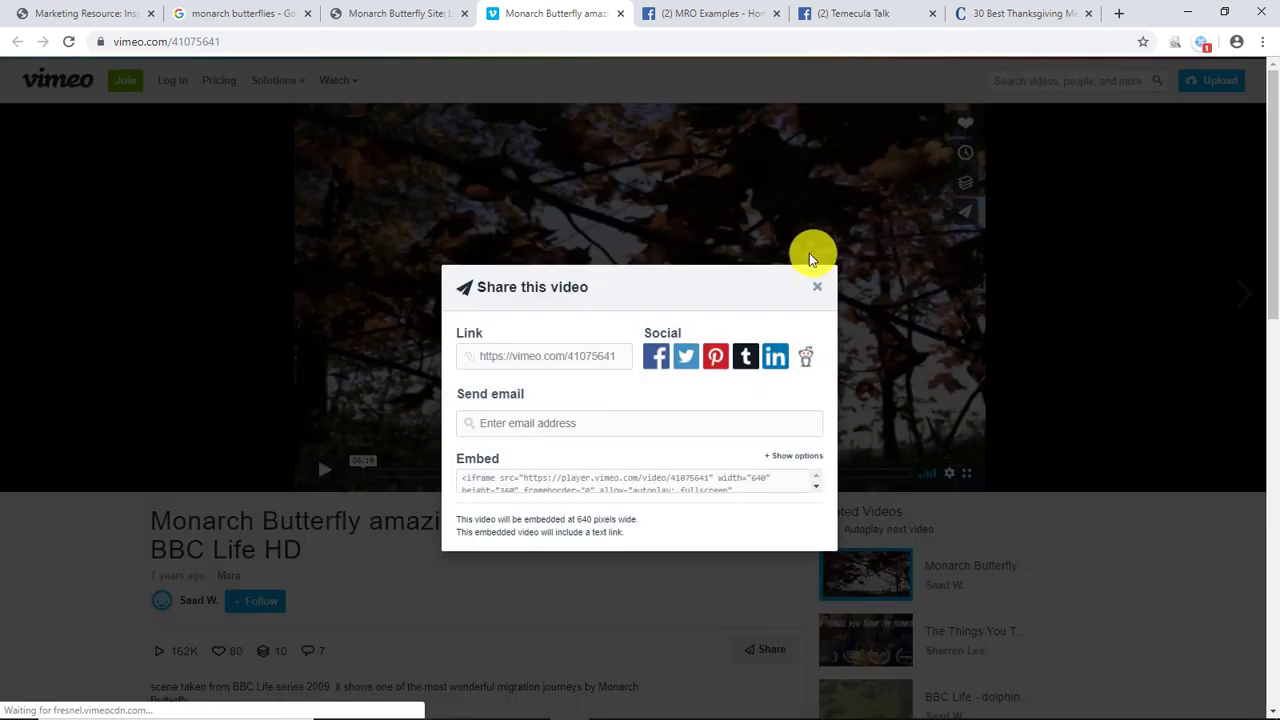
left_click(647, 473)
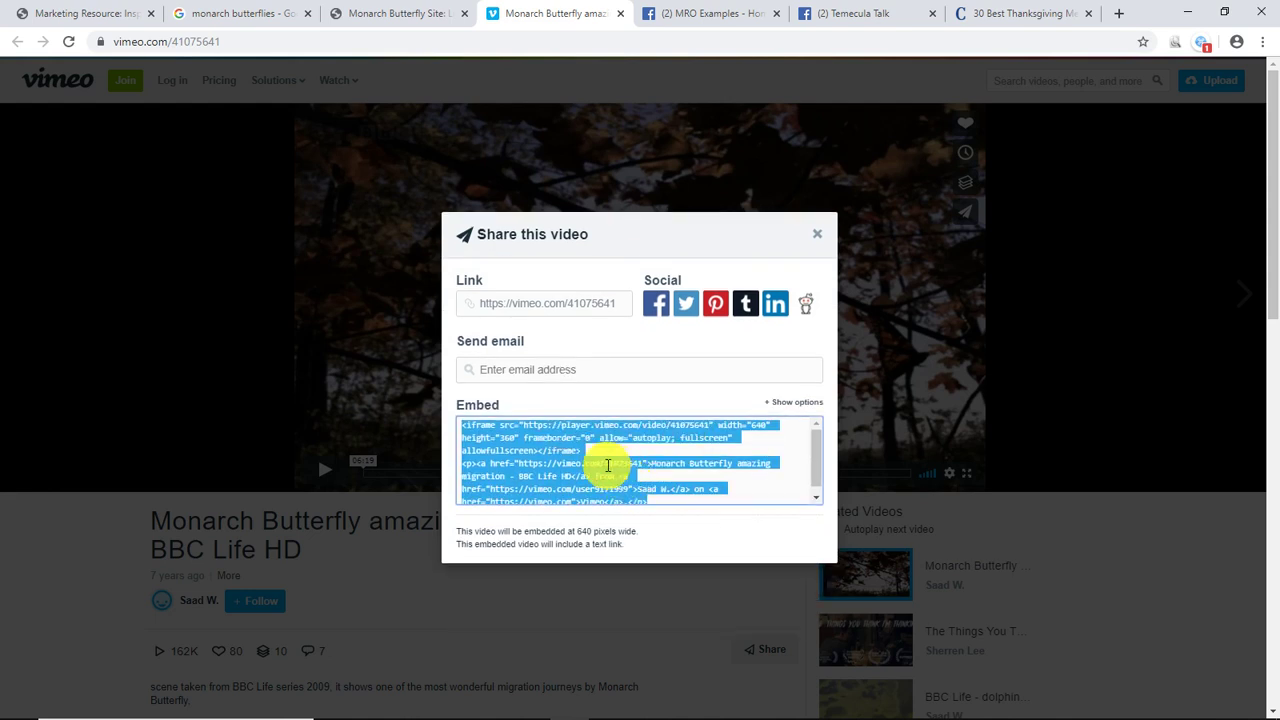
right_click(607, 465)
left_click(632, 476)
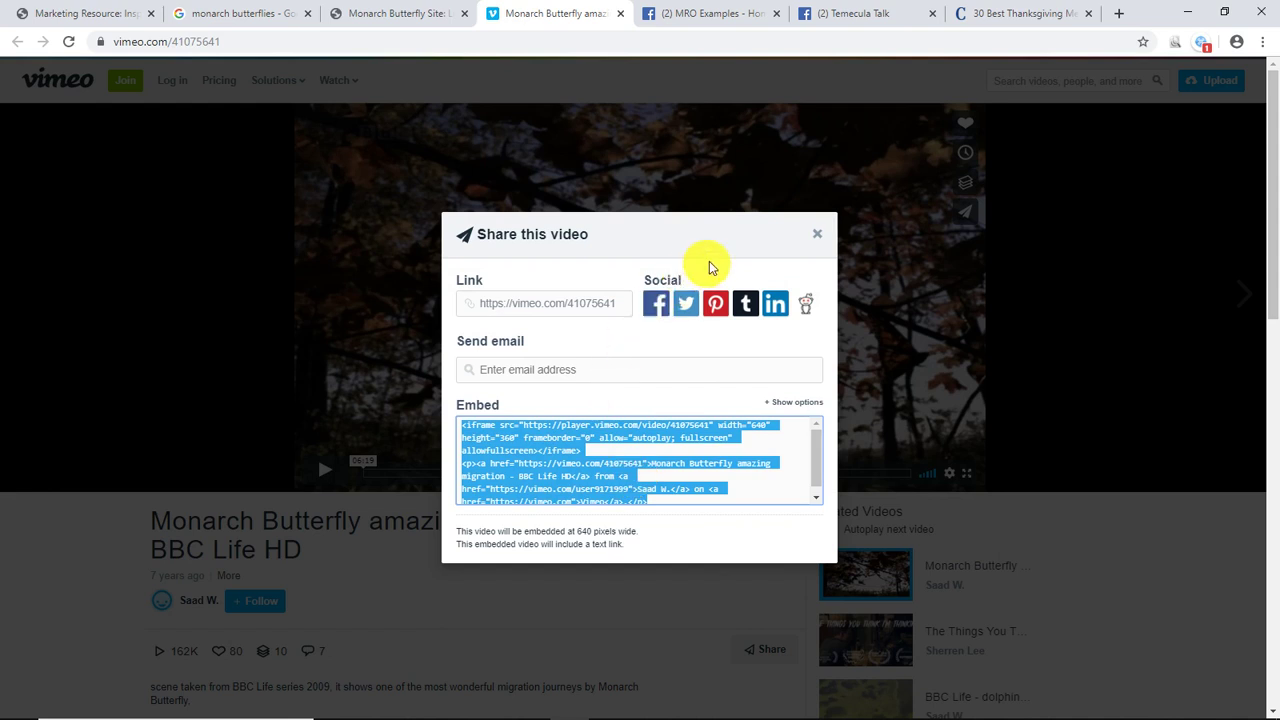
left_click(817, 240)
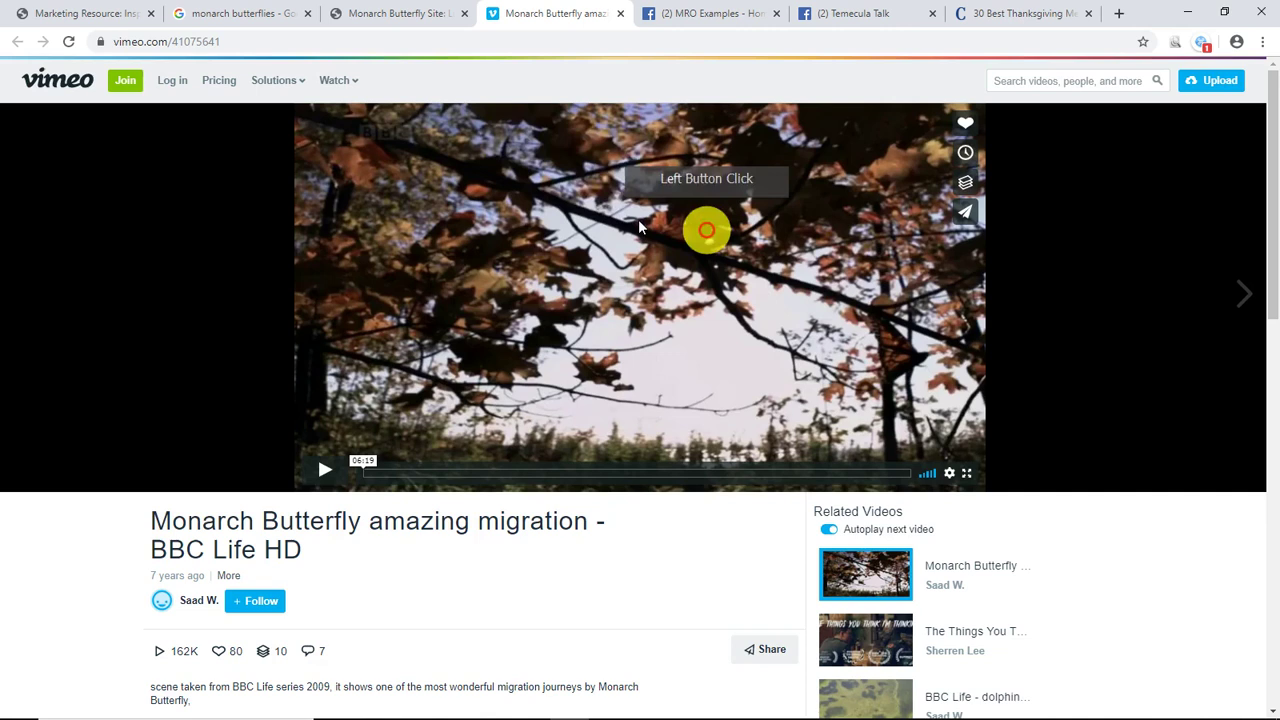
Copy the web address of the Monarch Butterfly Site page, monarch-butterfly.com
left_click(403, 22)
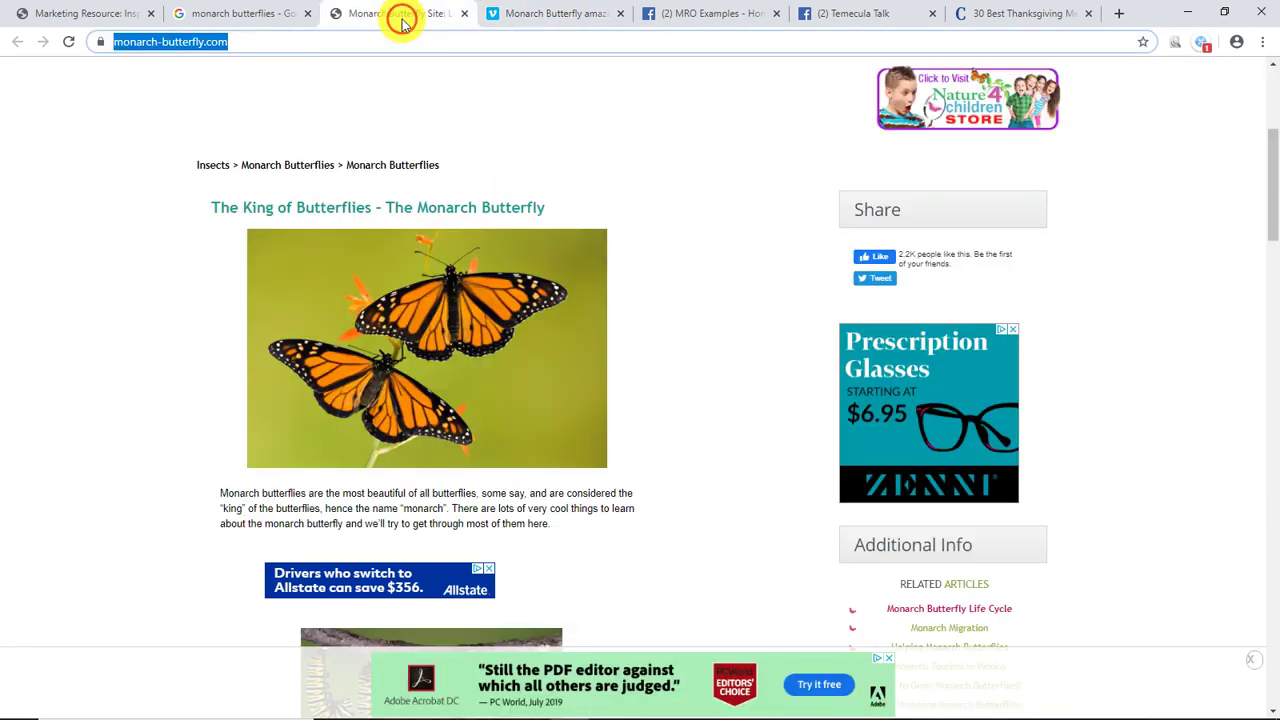
right_click(288, 41)
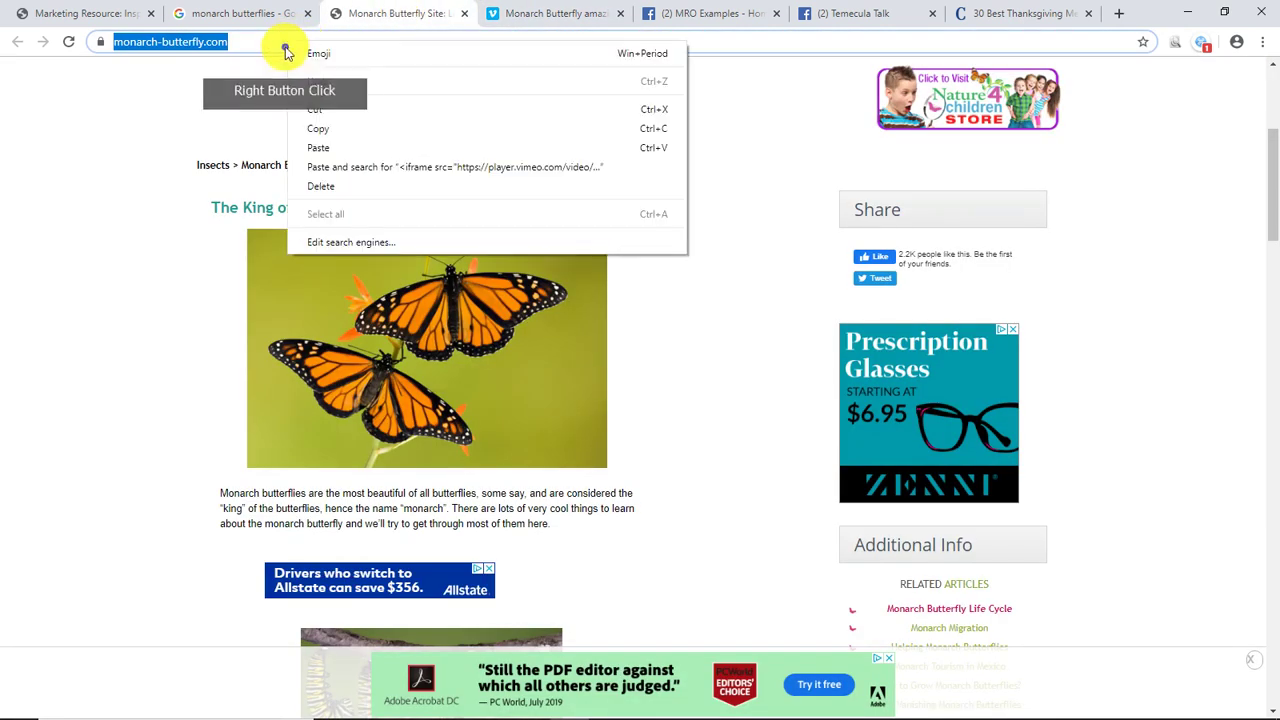
left_click(324, 127)
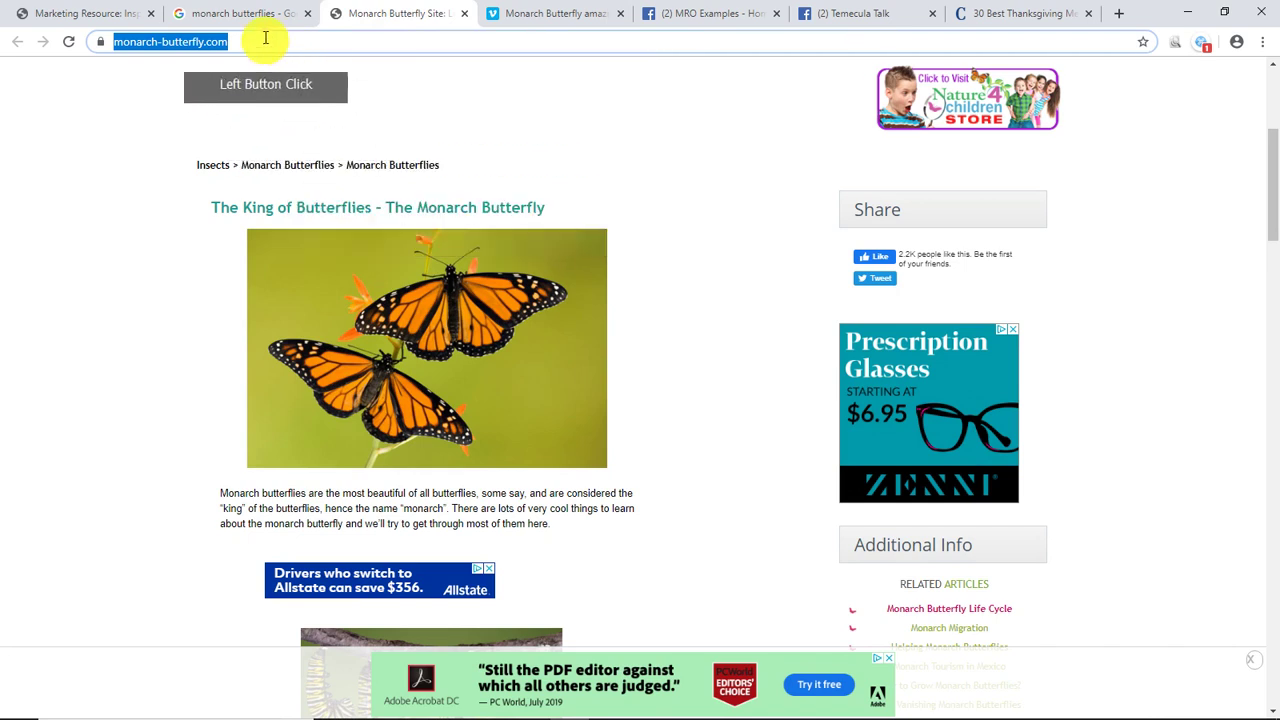
left_click(119, 17)
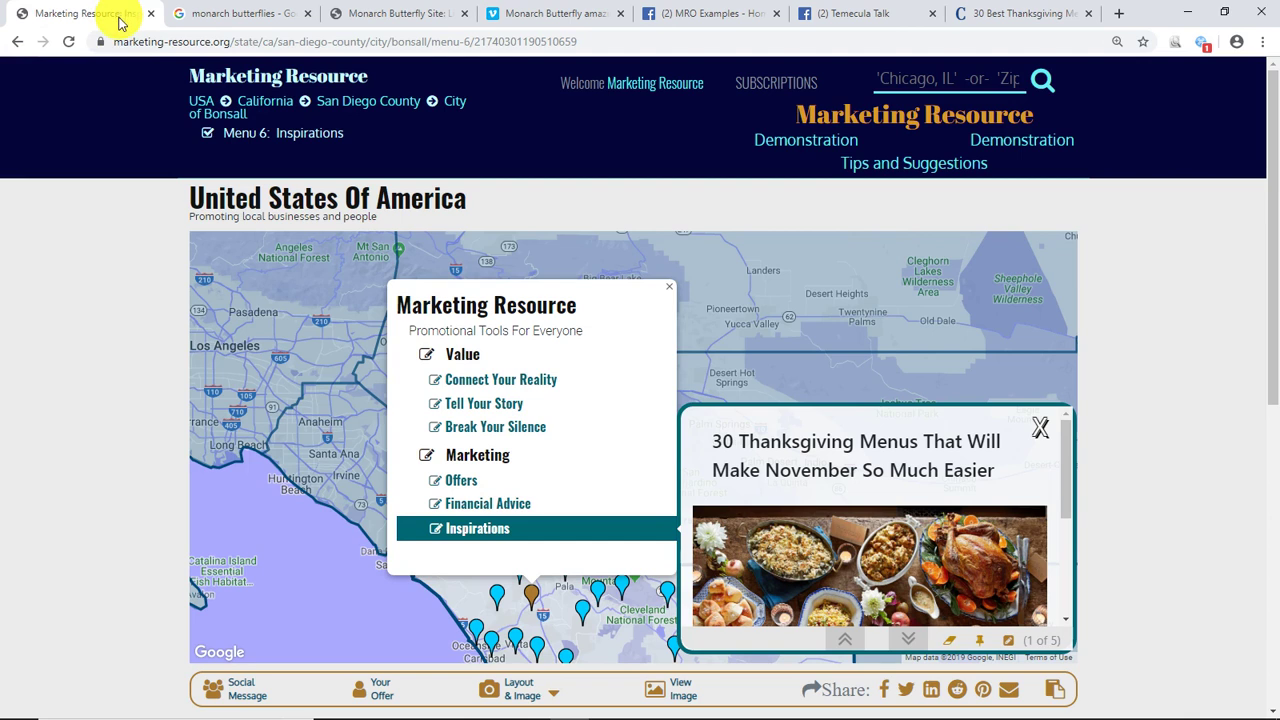
left_click(240, 692)
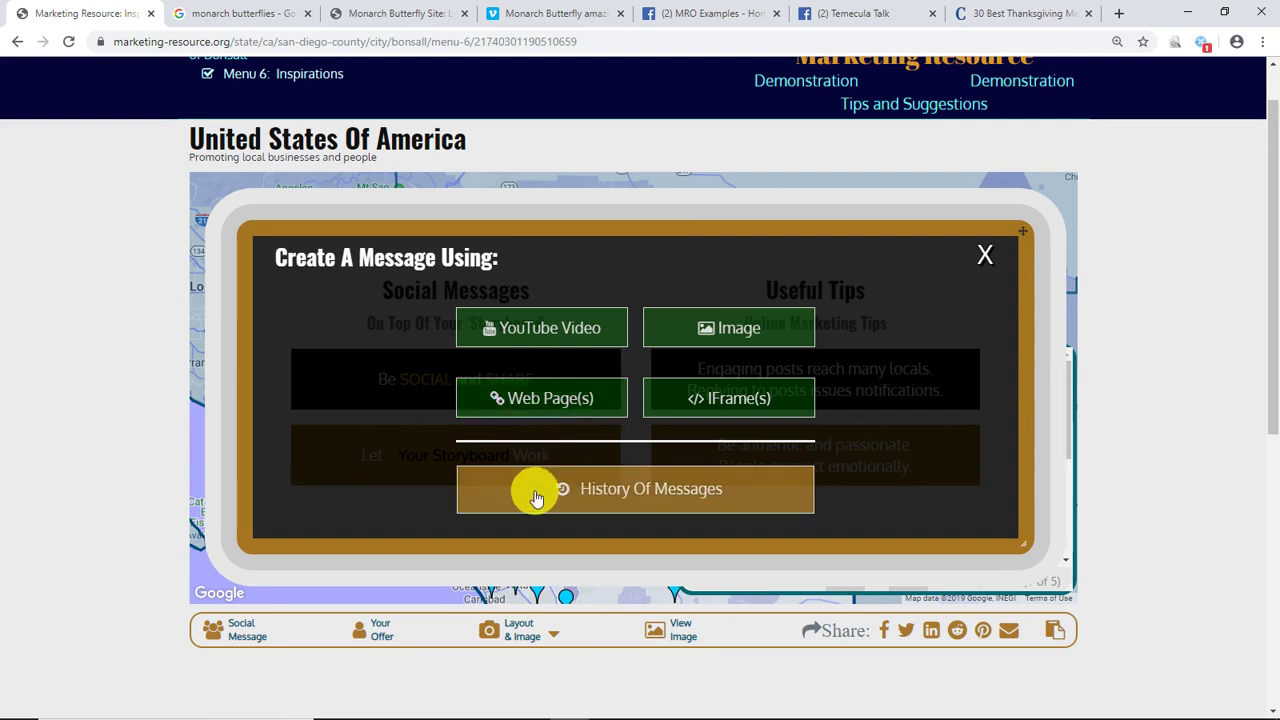
left_click(538, 398)
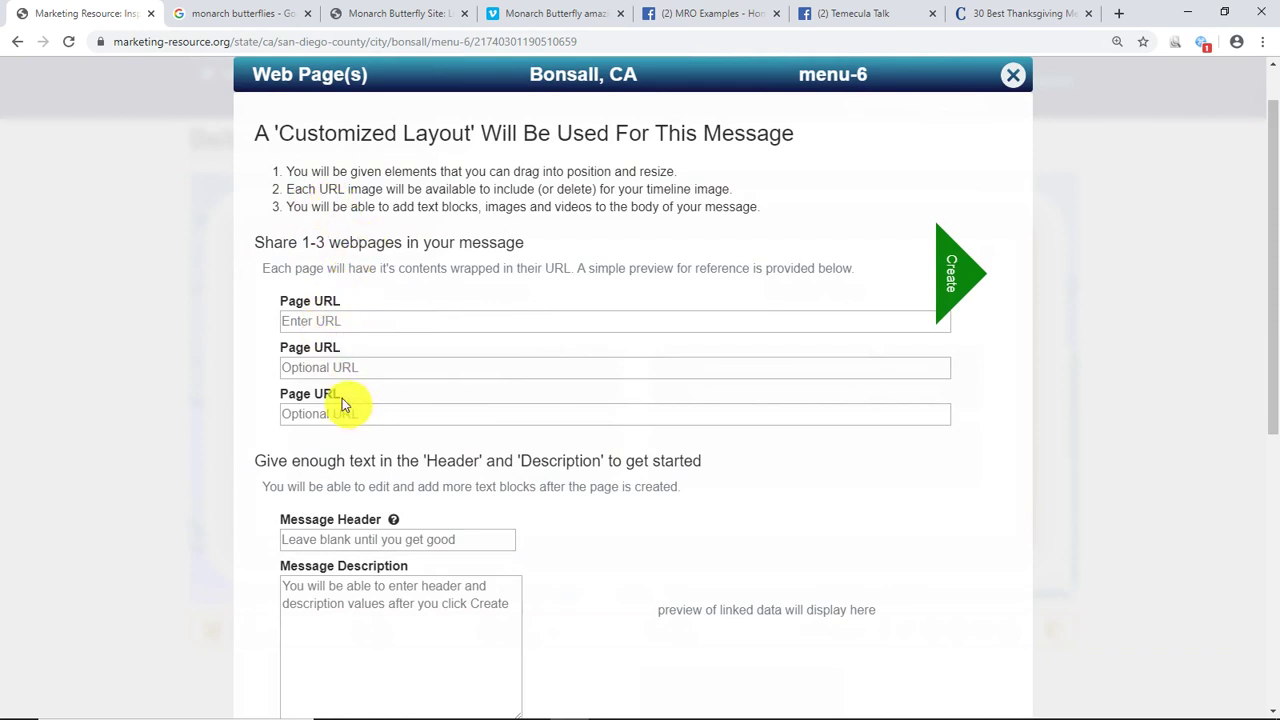
left_click(361, 322)
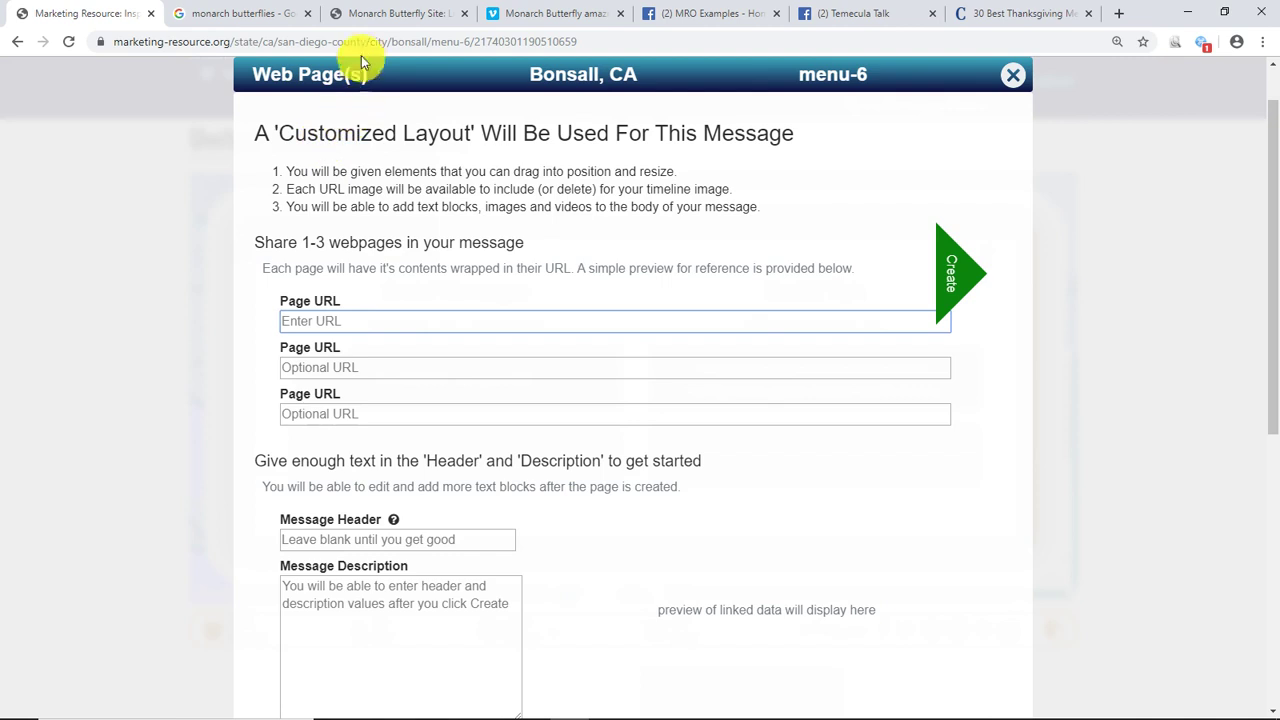
right_click(340, 321)
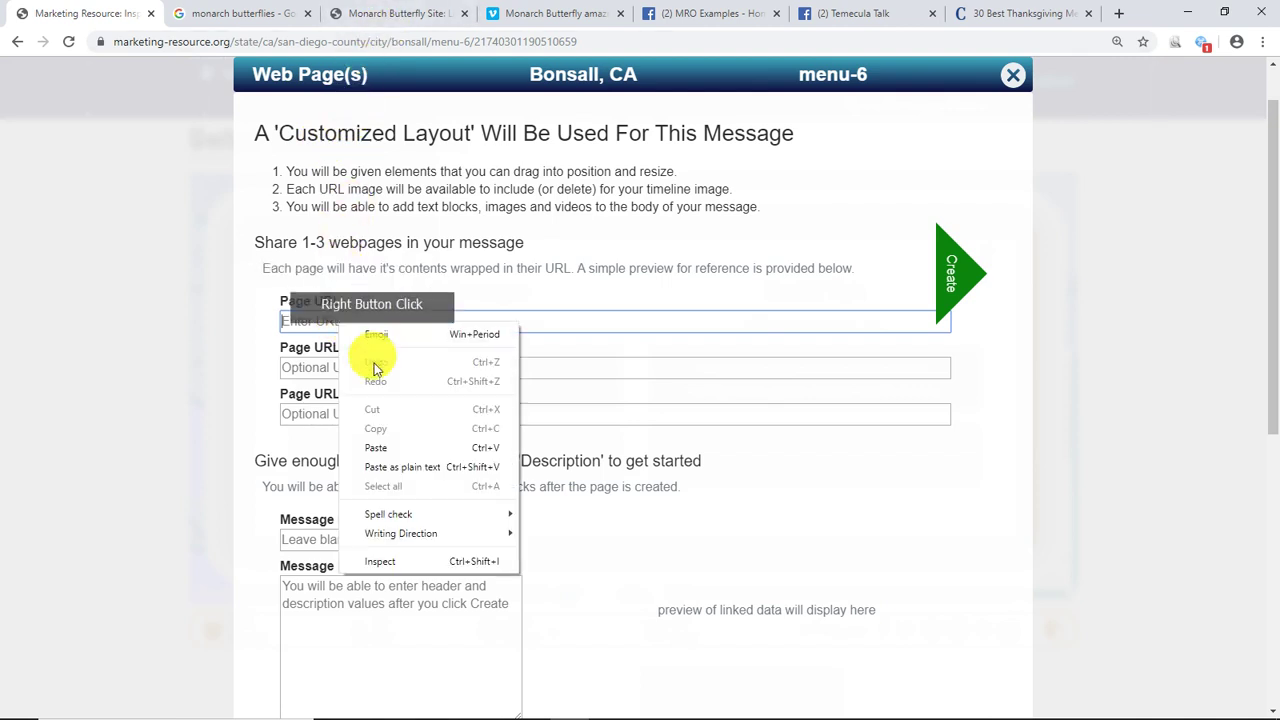
left_click(373, 448)
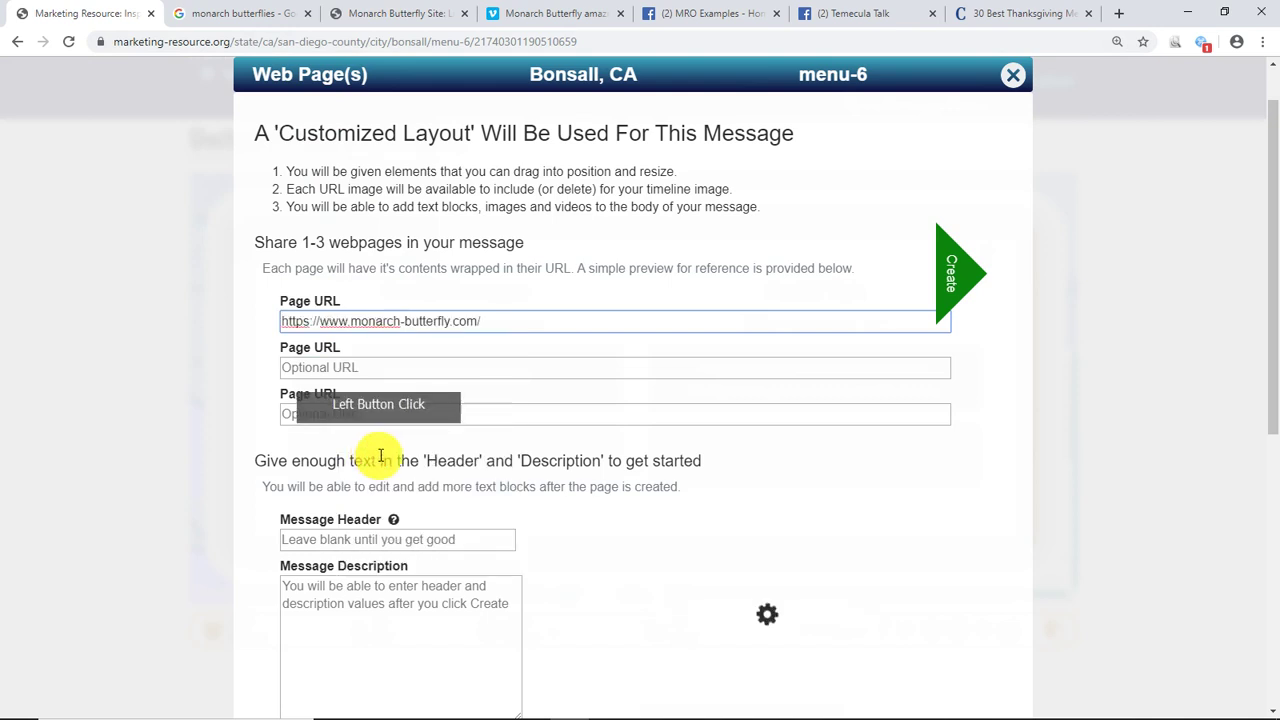
Enter the message header "Monarch Butterflies" and the description "1000 Of Them!", and create the message
left_click(355, 538)
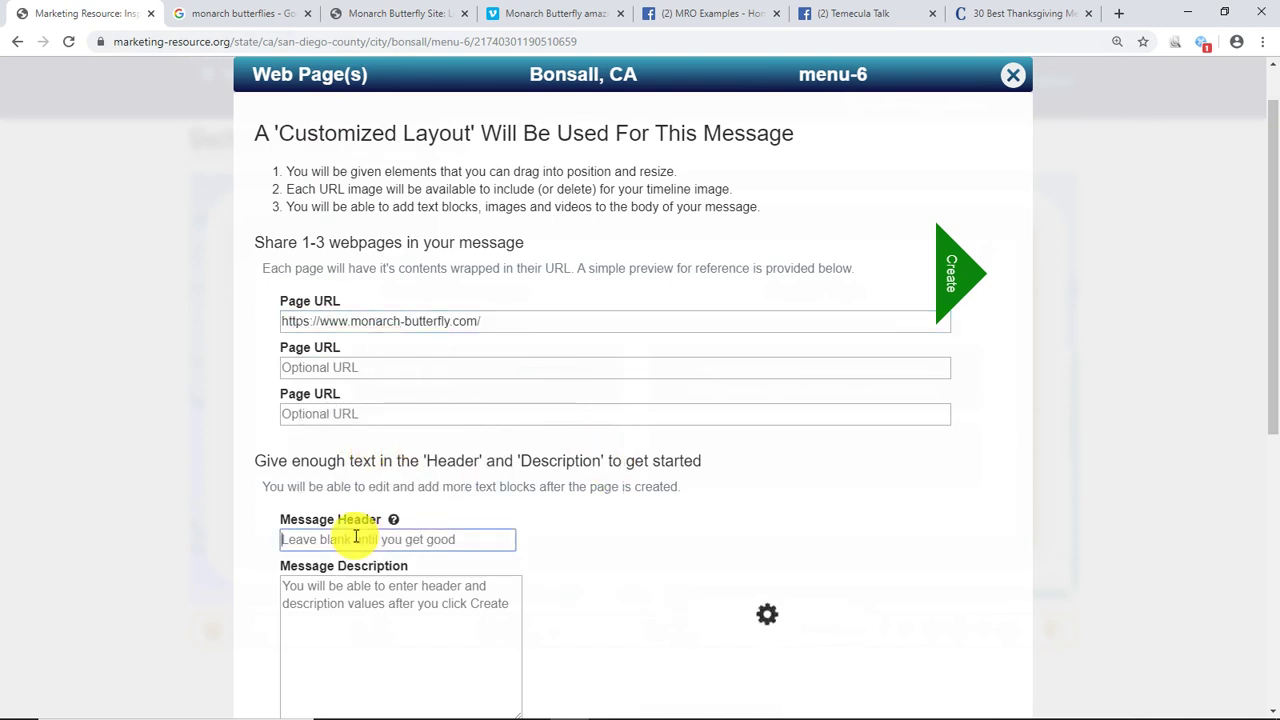
type("Monarch Butterflies")
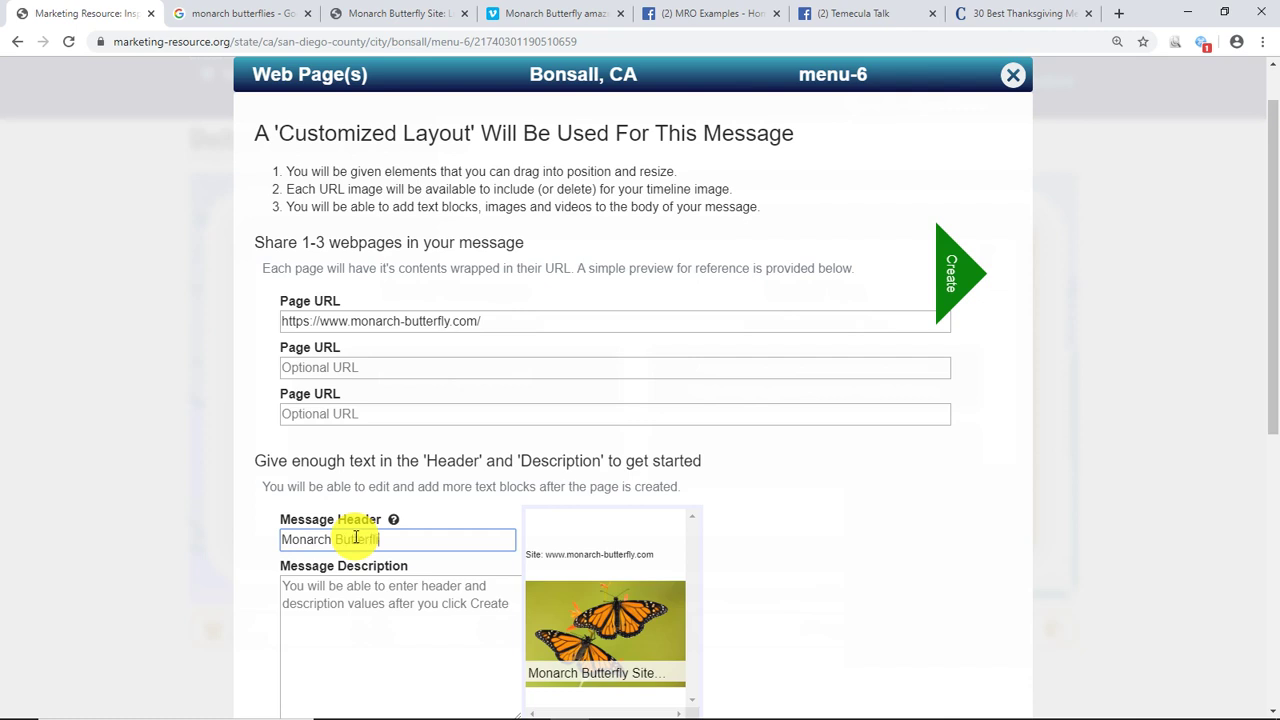
left_click(383, 606)
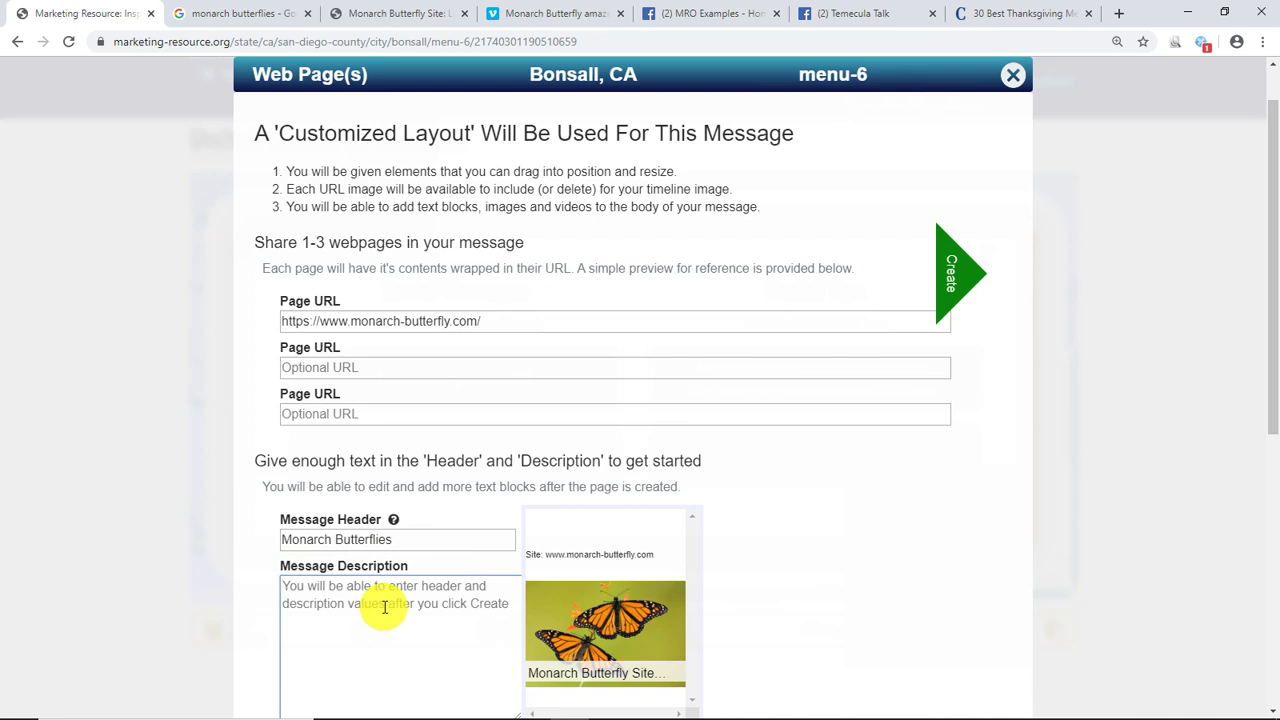
type("1000 Of Them!")
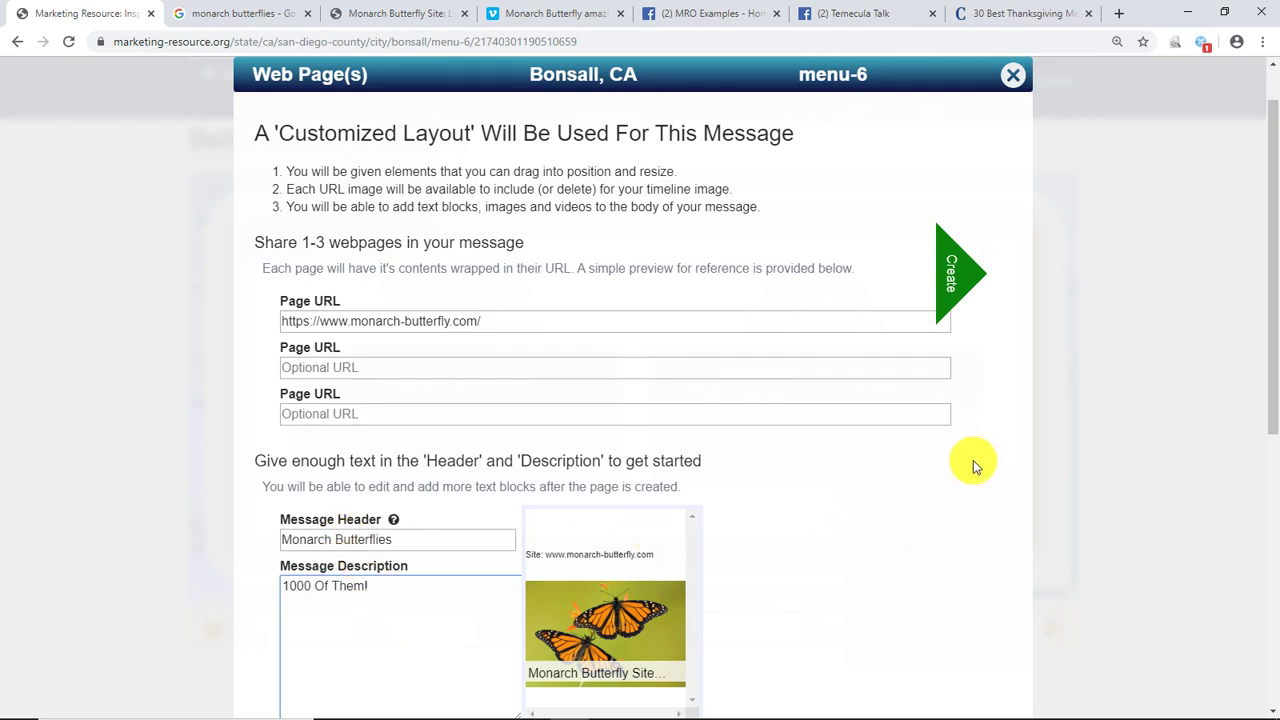
left_click(965, 282)
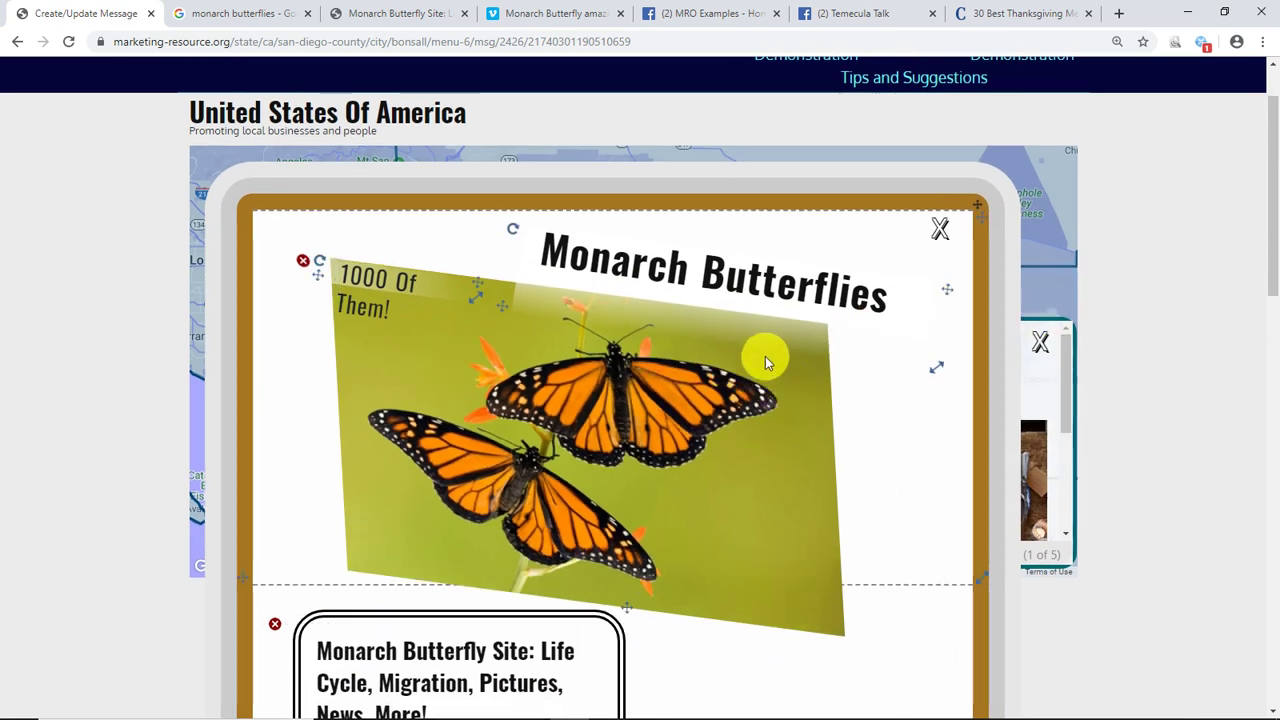
Enlarge the "1000 Of Them!" text over the timeline image and widen the "Monarch Butterflies" header box
scroll(1180, 455, "down", 2)
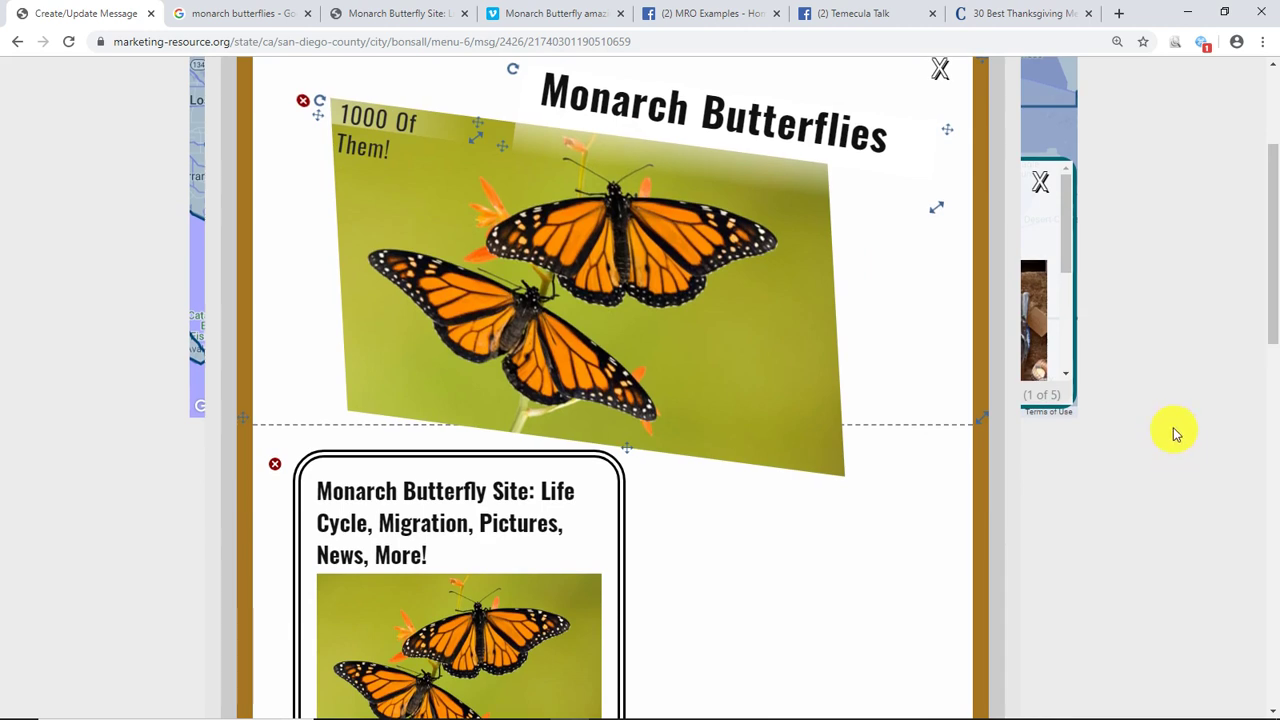
scroll(1156, 424, "up", 2)
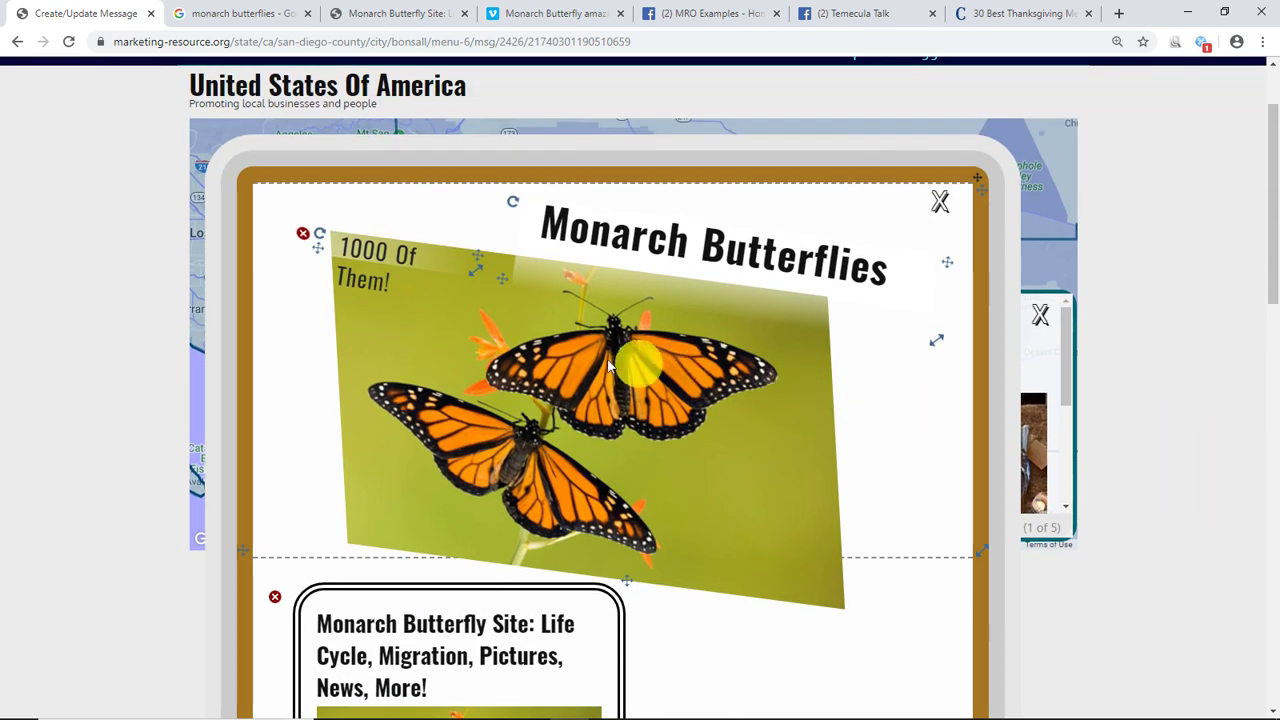
left_click_drag(472, 272, 566, 318)
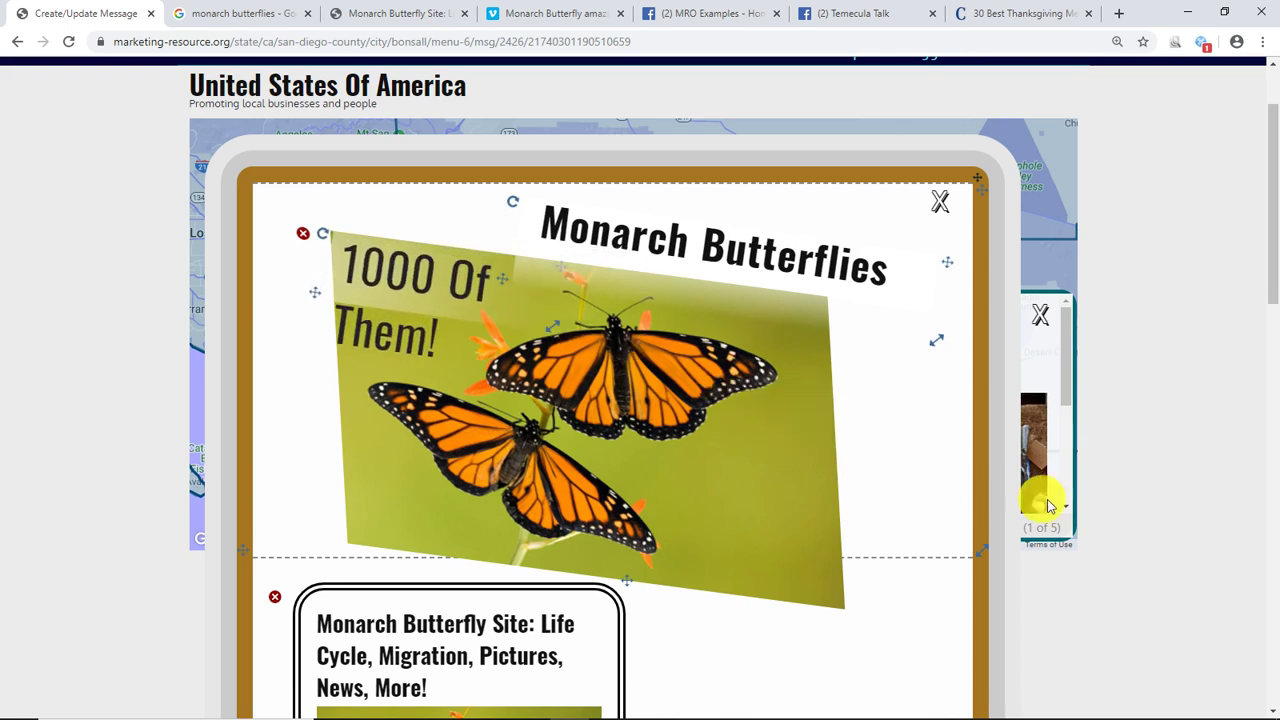
left_click(1089, 471)
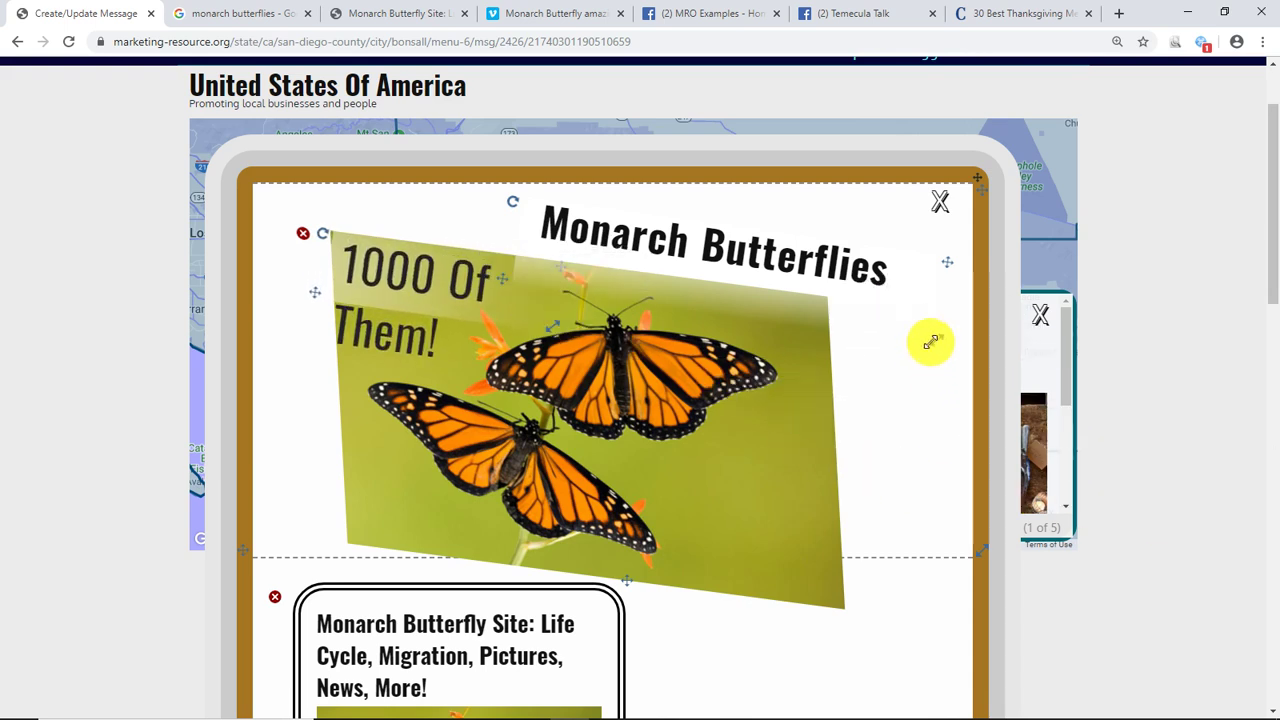
left_click_drag(928, 338, 970, 365)
mouse_move(1028, 380)
left_mouse_down()
mouse_move(1044, 387)
mouse_move(1041, 359)
left_mouse_up()
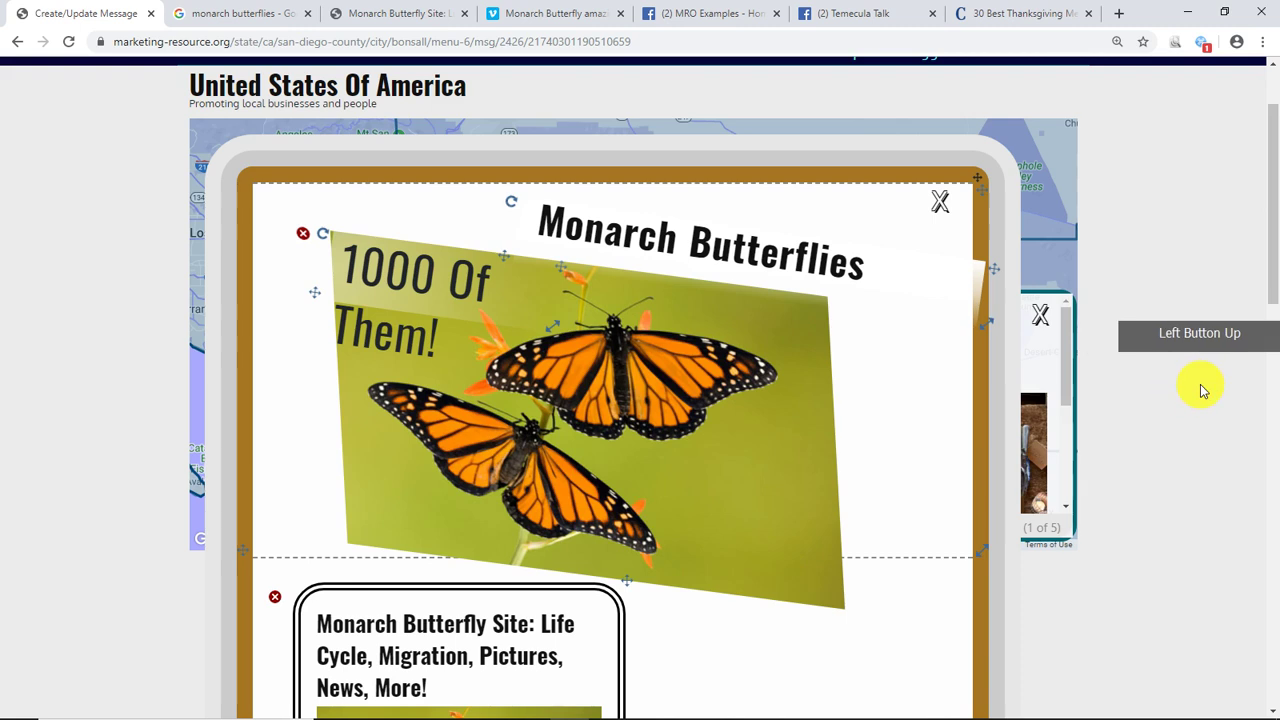
Shrink the Monarch Butterfly Site card below the timeline image until it ends just under its picture
scroll(1189, 366, "down", 3)
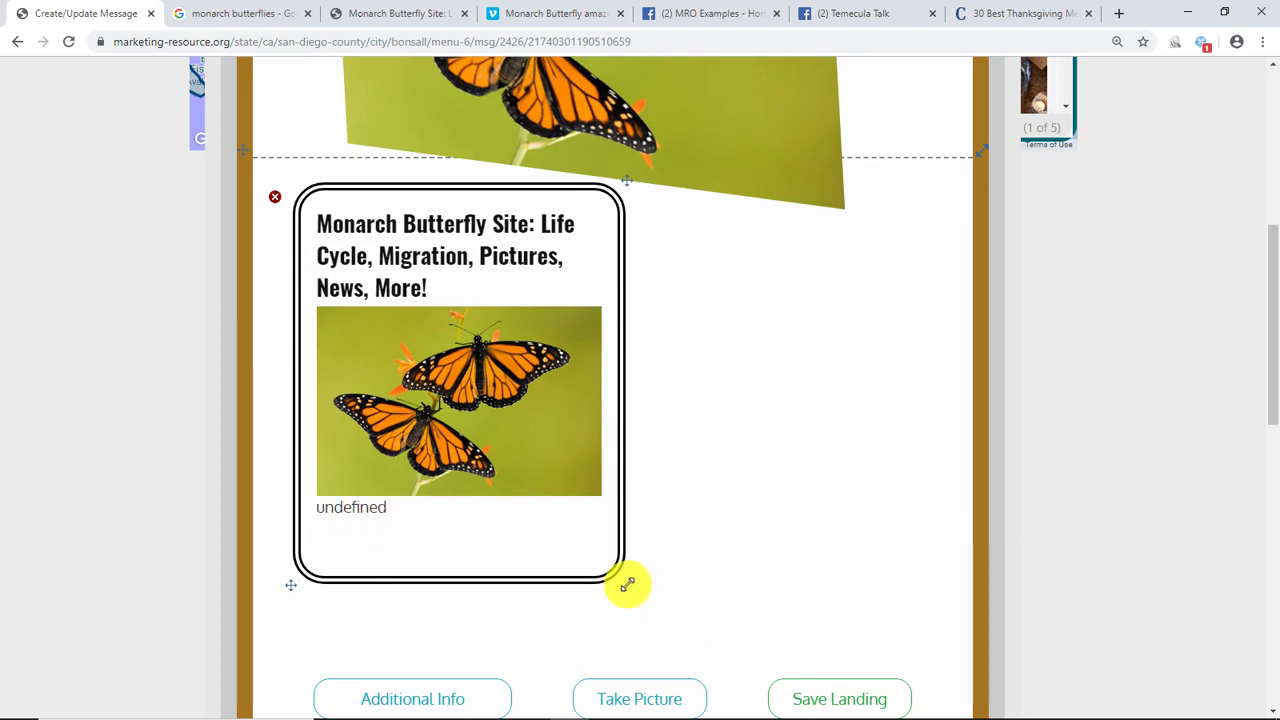
left_click_drag(627, 584, 632, 537)
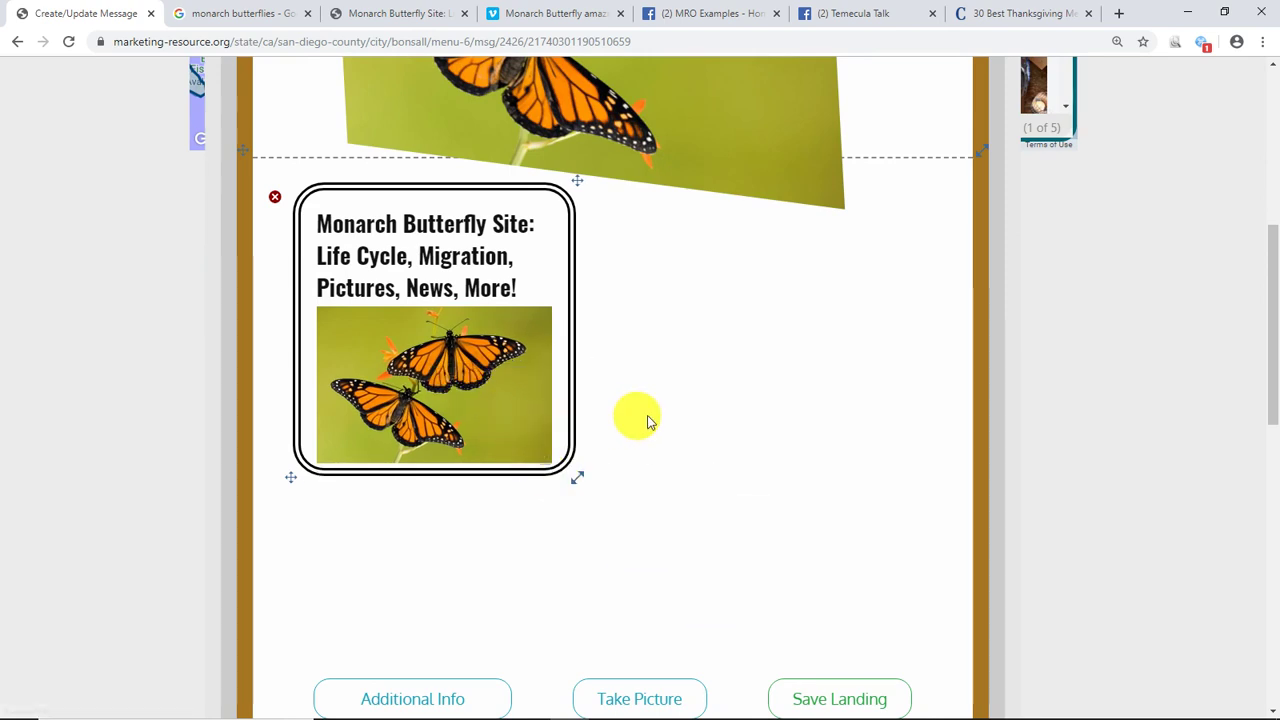
Add a new text block beside the site card and copy the embed code of the Vimeo video "Monarch Butterfly amazing migration - BBC Life HD"
double_click(697, 308)
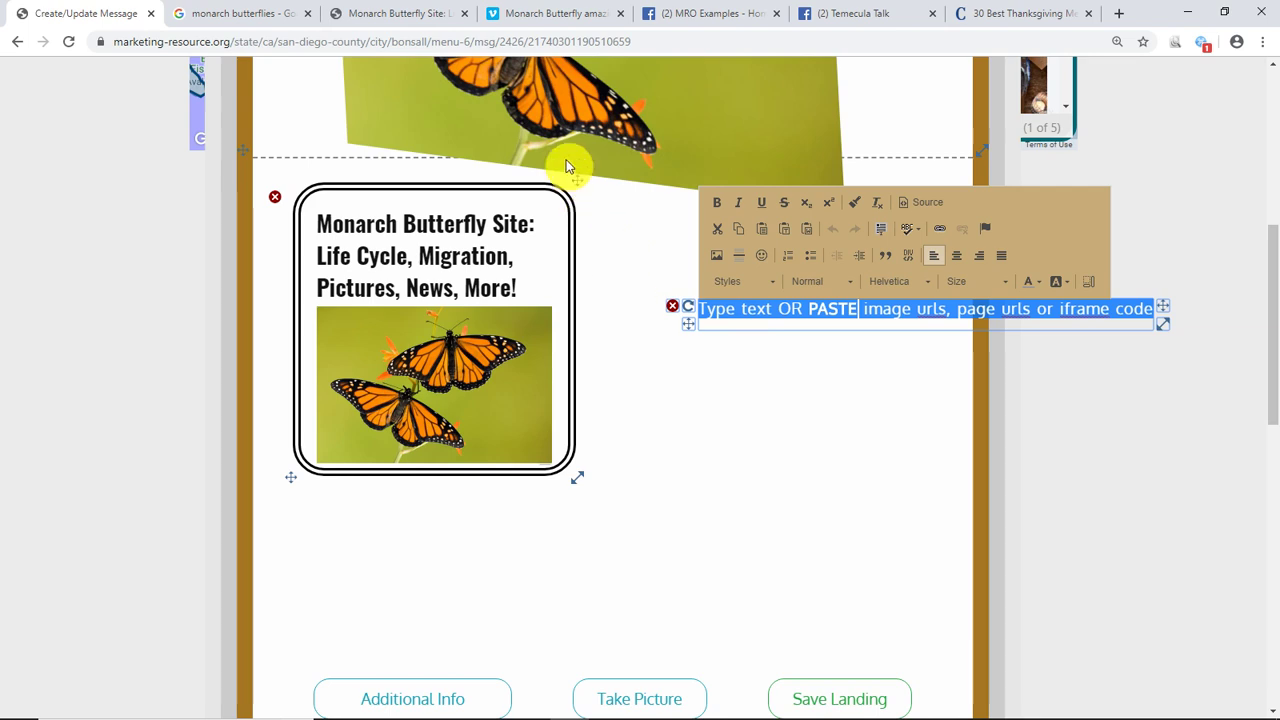
left_click(556, 19)
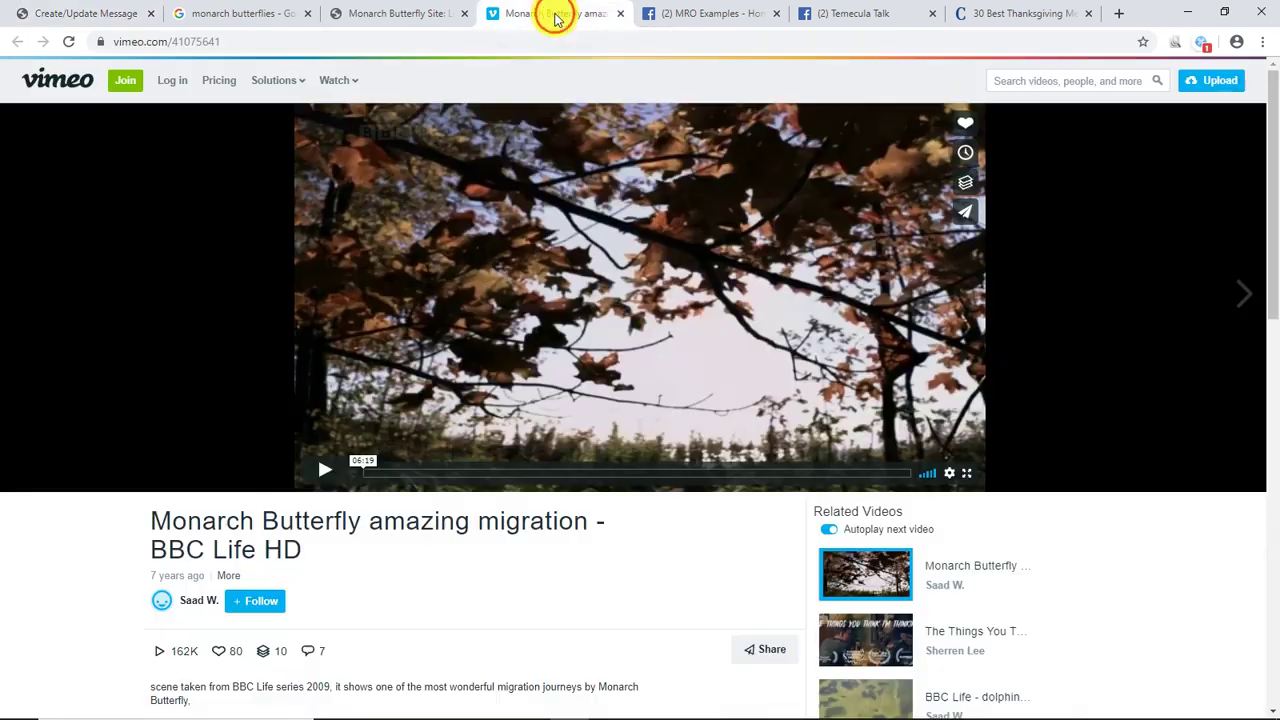
left_click(964, 216)
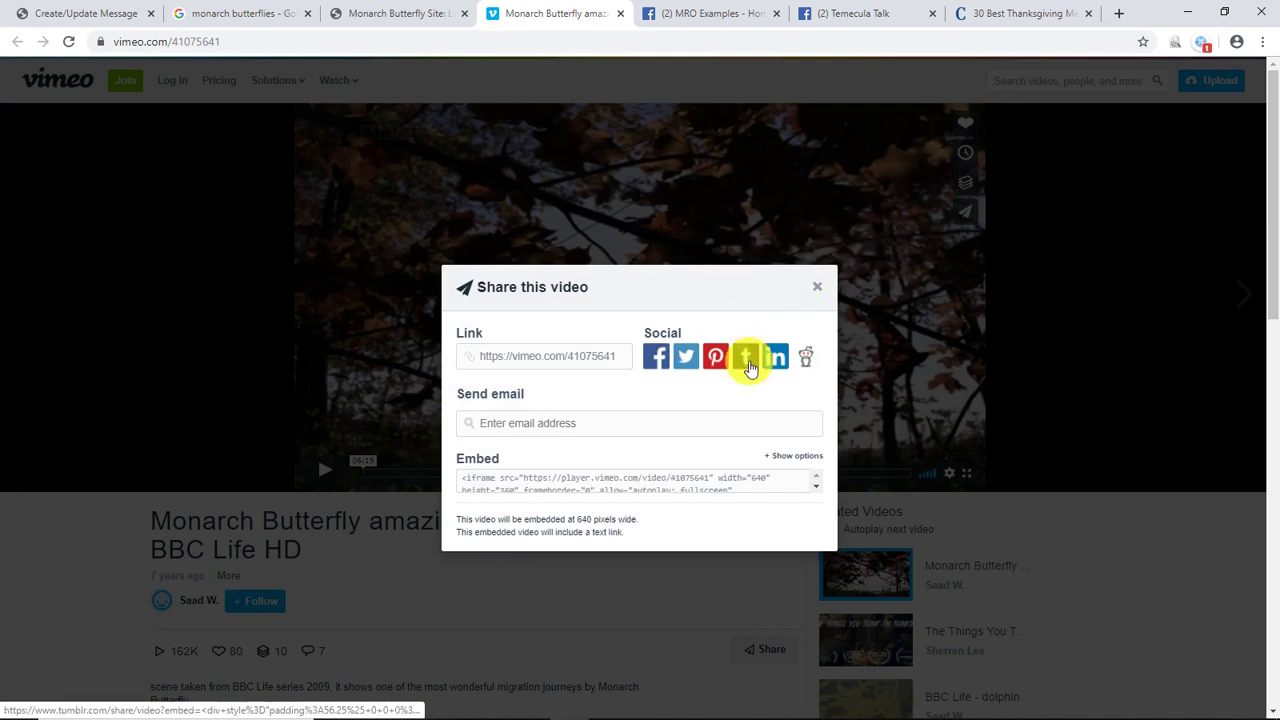
left_click(655, 478)
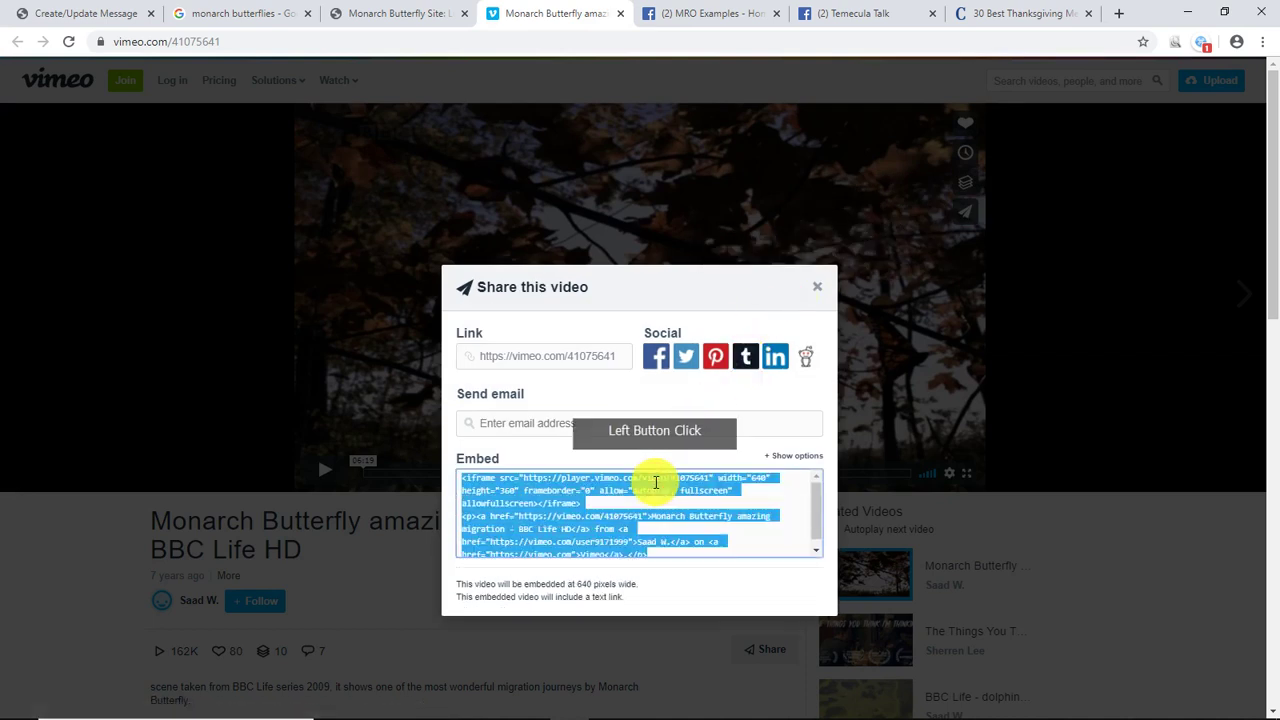
right_click(530, 453)
left_click(545, 462)
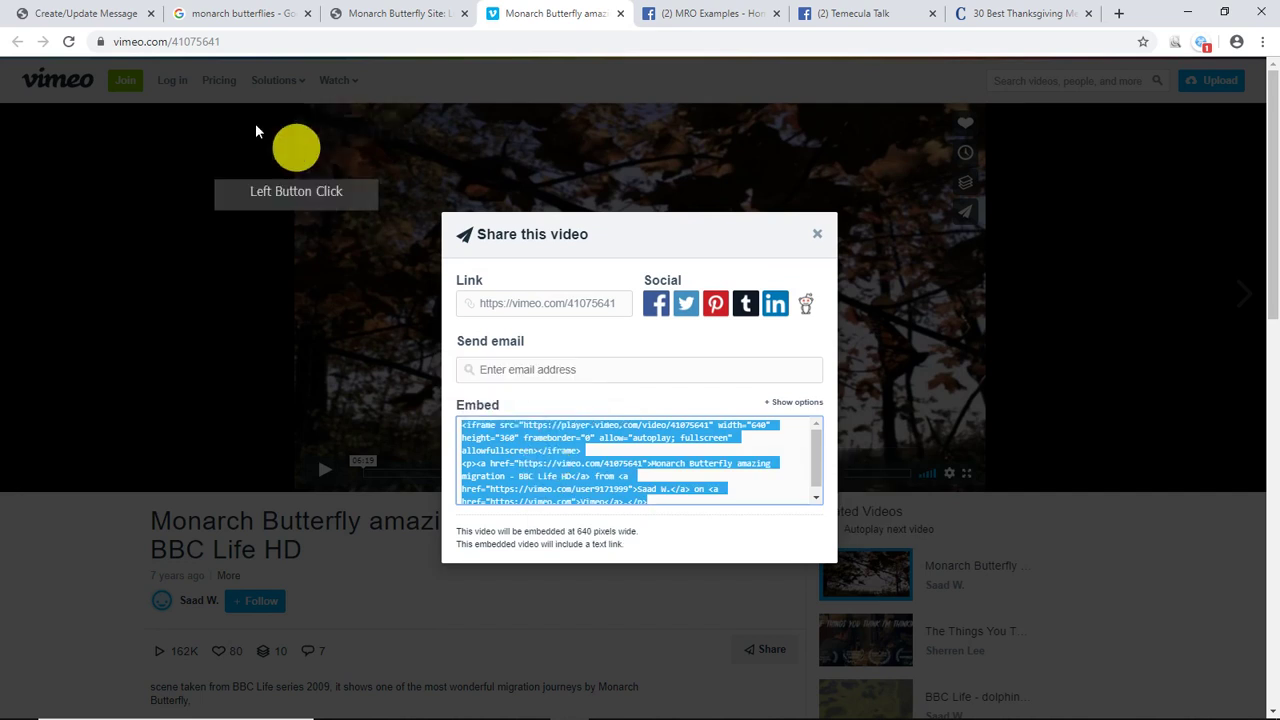
Return to the message editor and replace the new block's placeholder text with the copied Vimeo embed code
left_click(106, 14)
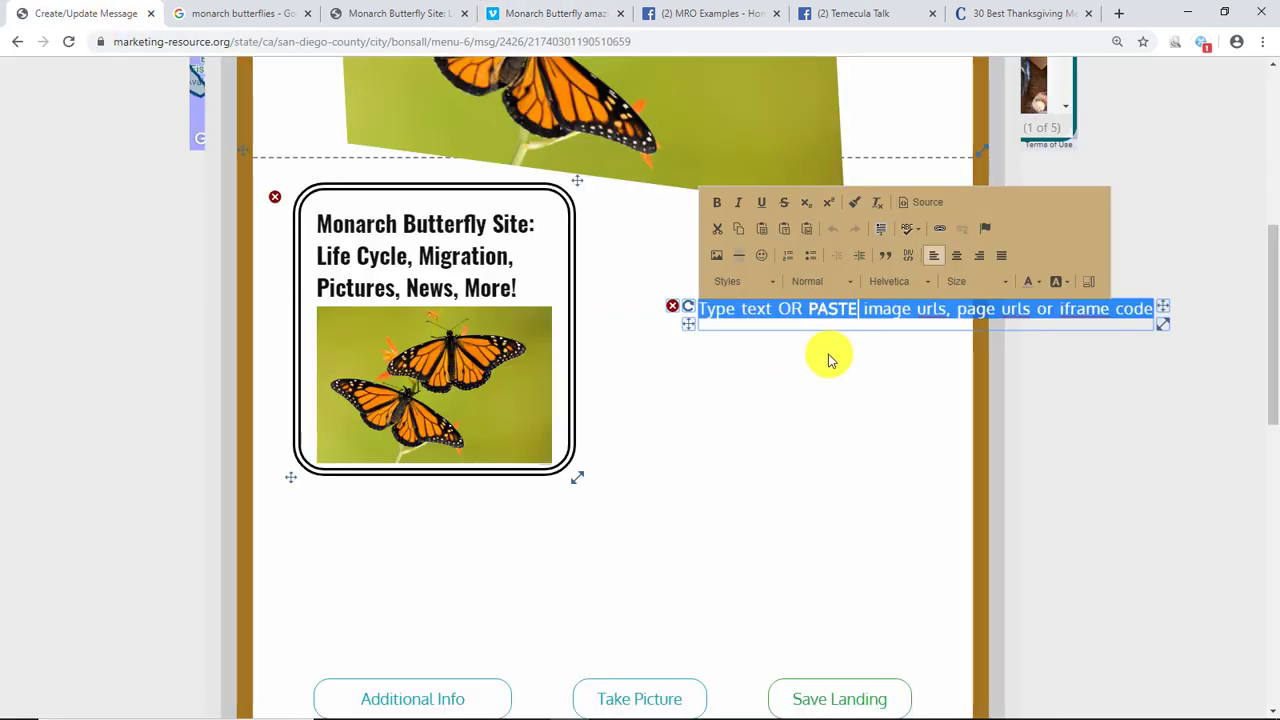
key("ctrl+v")
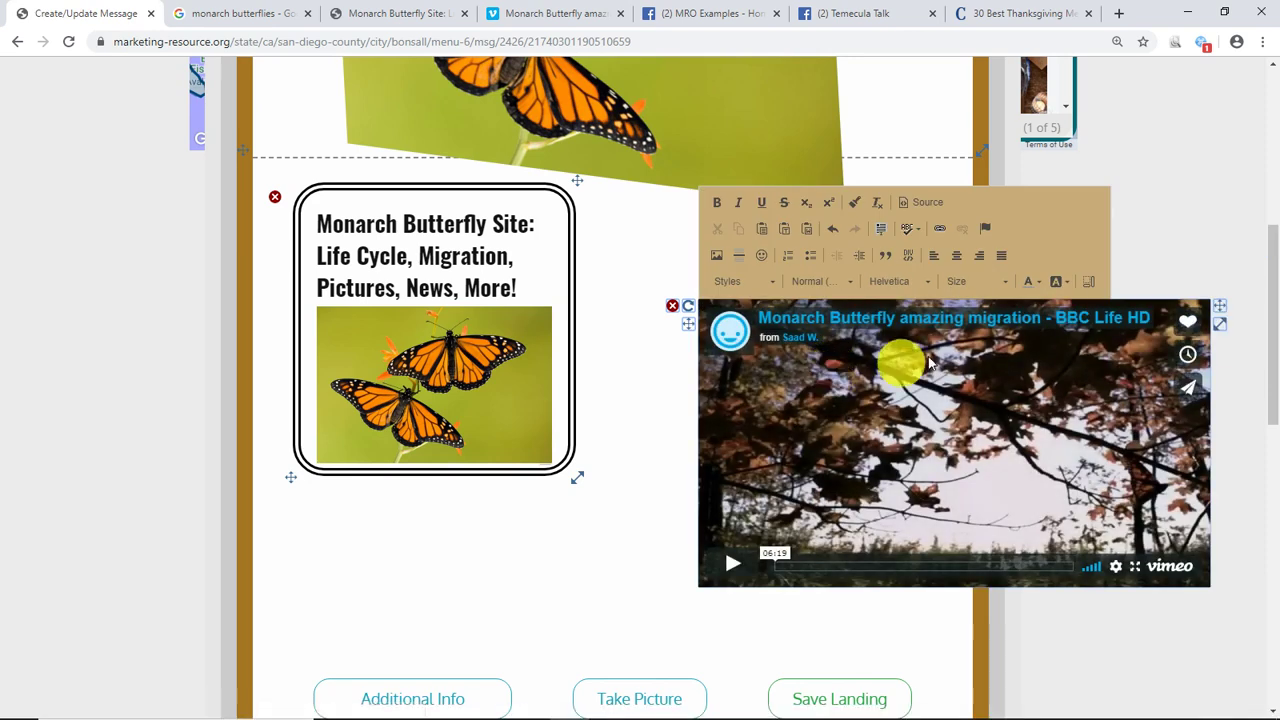
left_click(1187, 248)
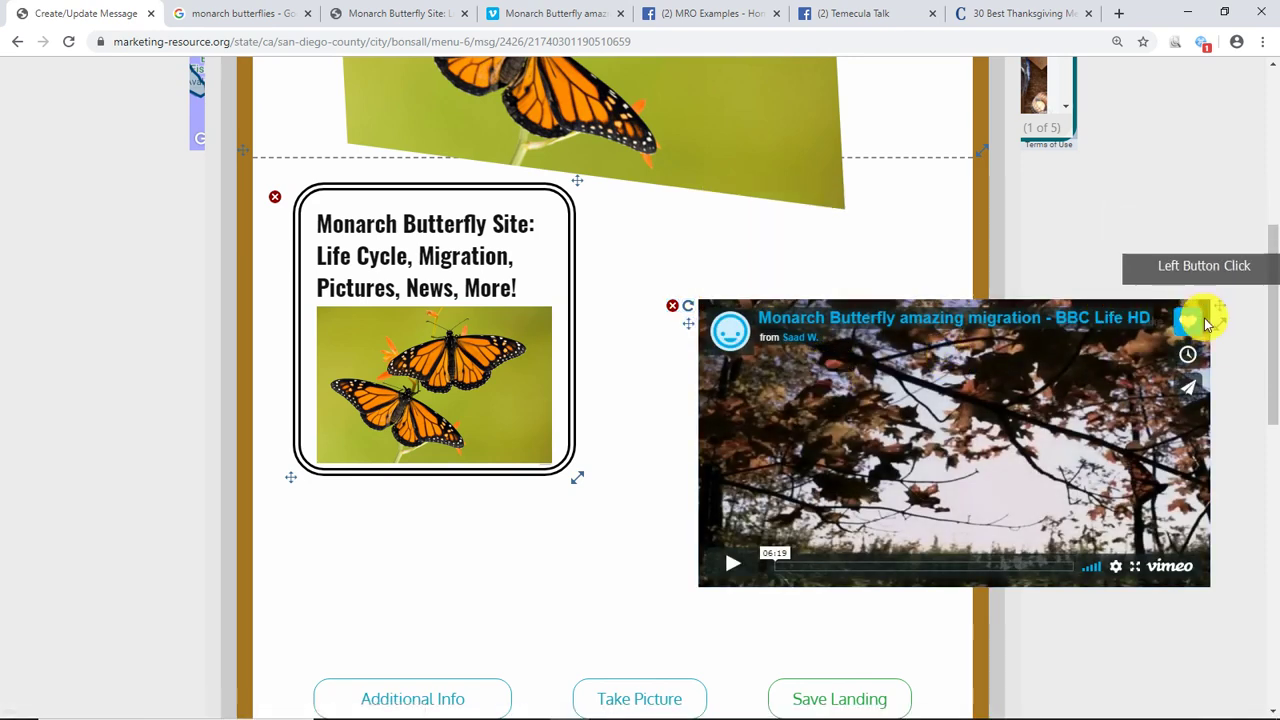
Shrink the embedded video and arrange it beside the Monarch Butterfly Site card within the message frame, without overlap
left_click_drag(1220, 325, 1088, 405)
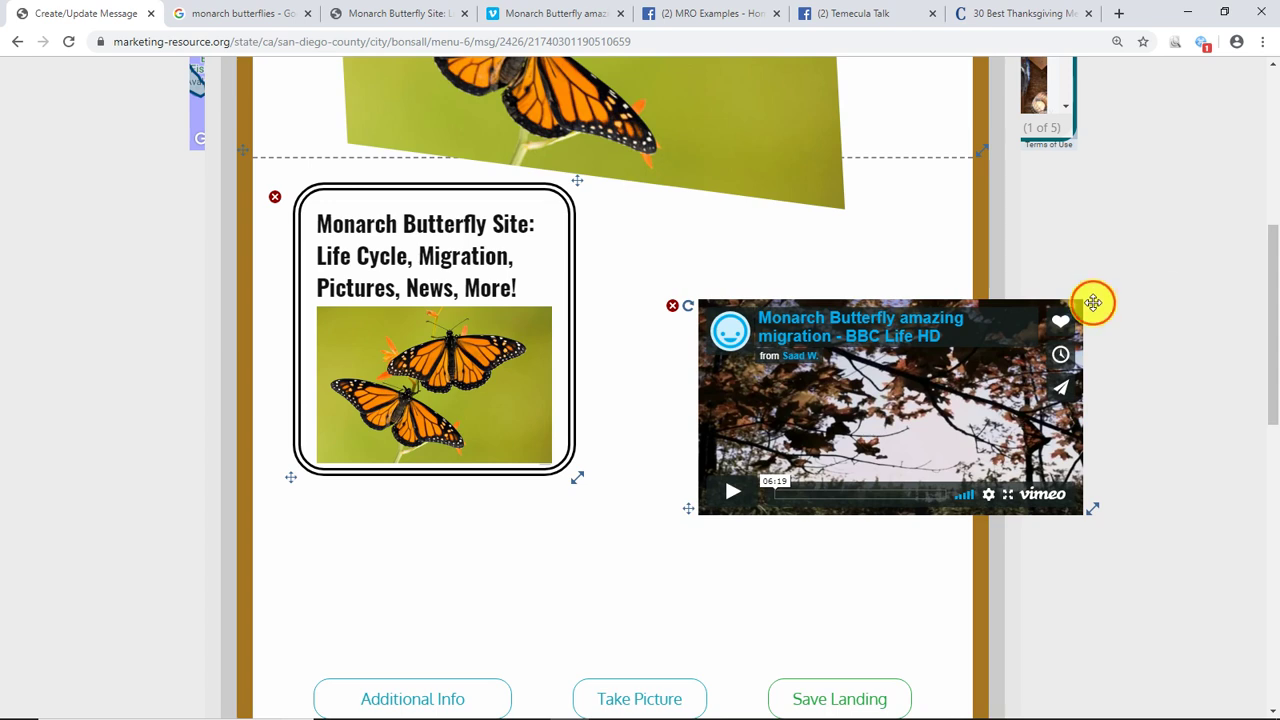
left_click_drag(1093, 304, 979, 229)
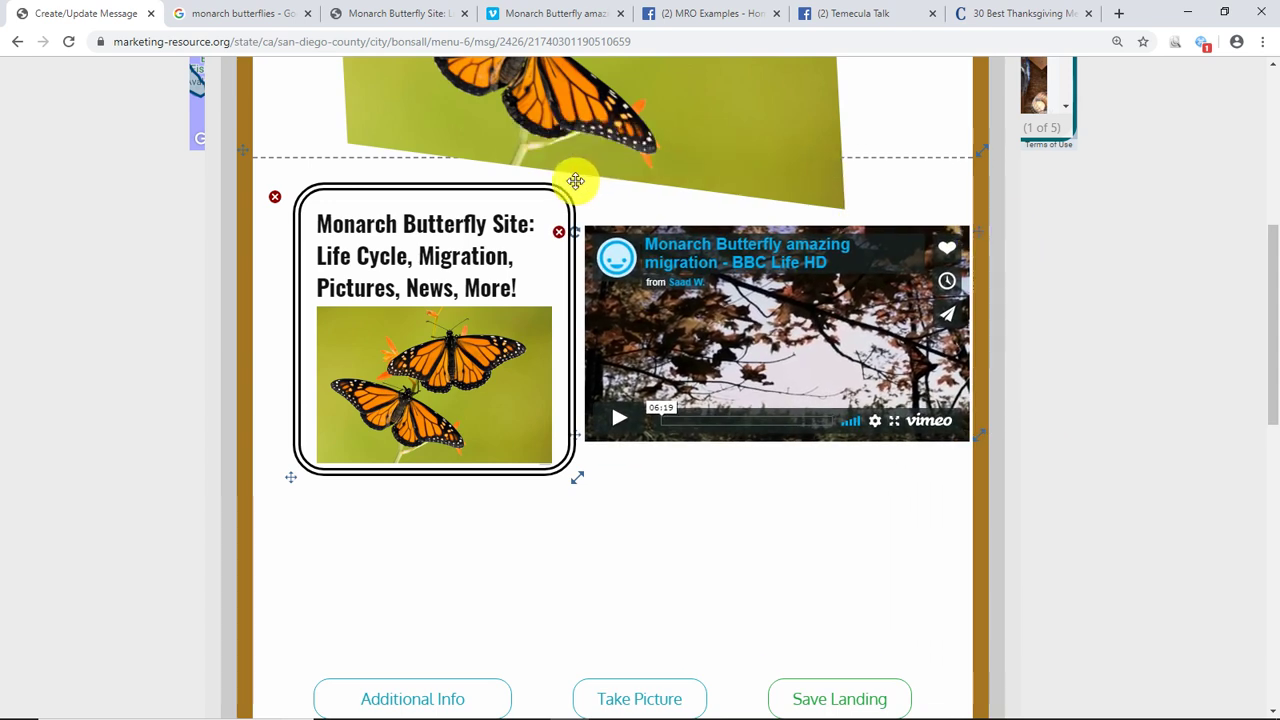
left_click_drag(577, 180, 546, 183)
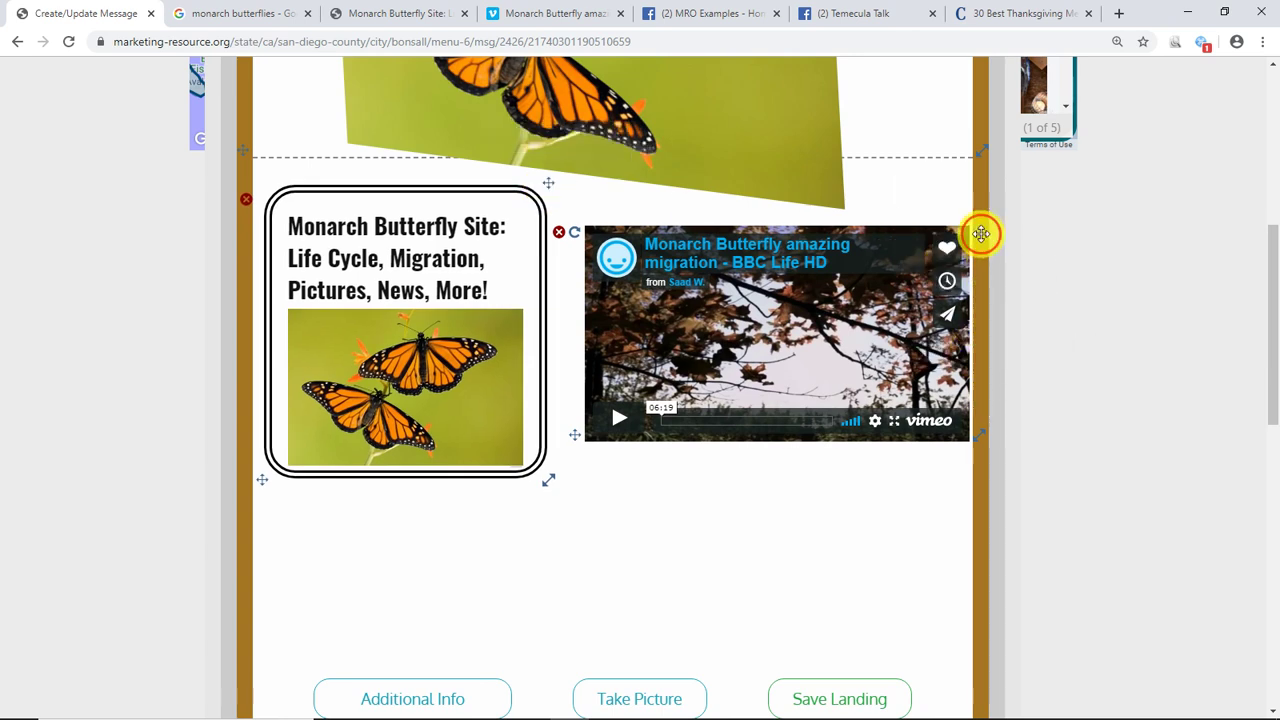
left_click_drag(981, 233, 964, 244)
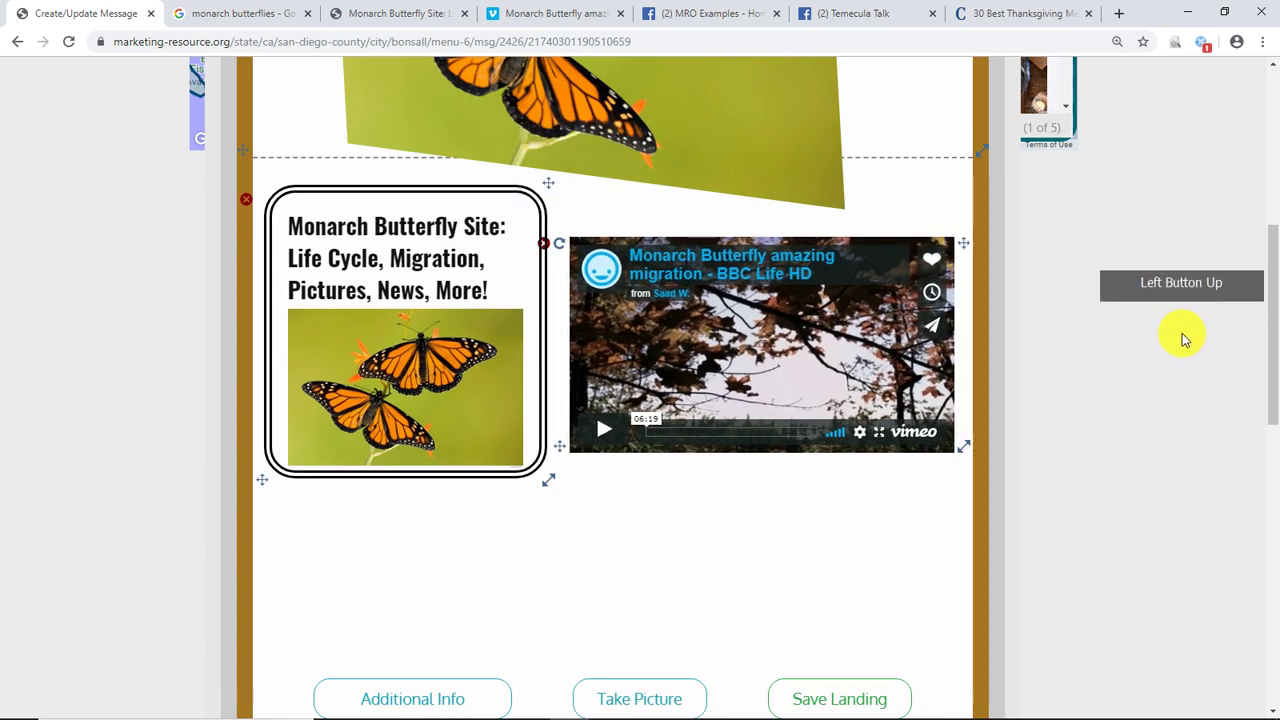
Add a text block reading "6-minute Video" over the lower part of the timeline's butterfly image
scroll(1182, 340, "up", 3)
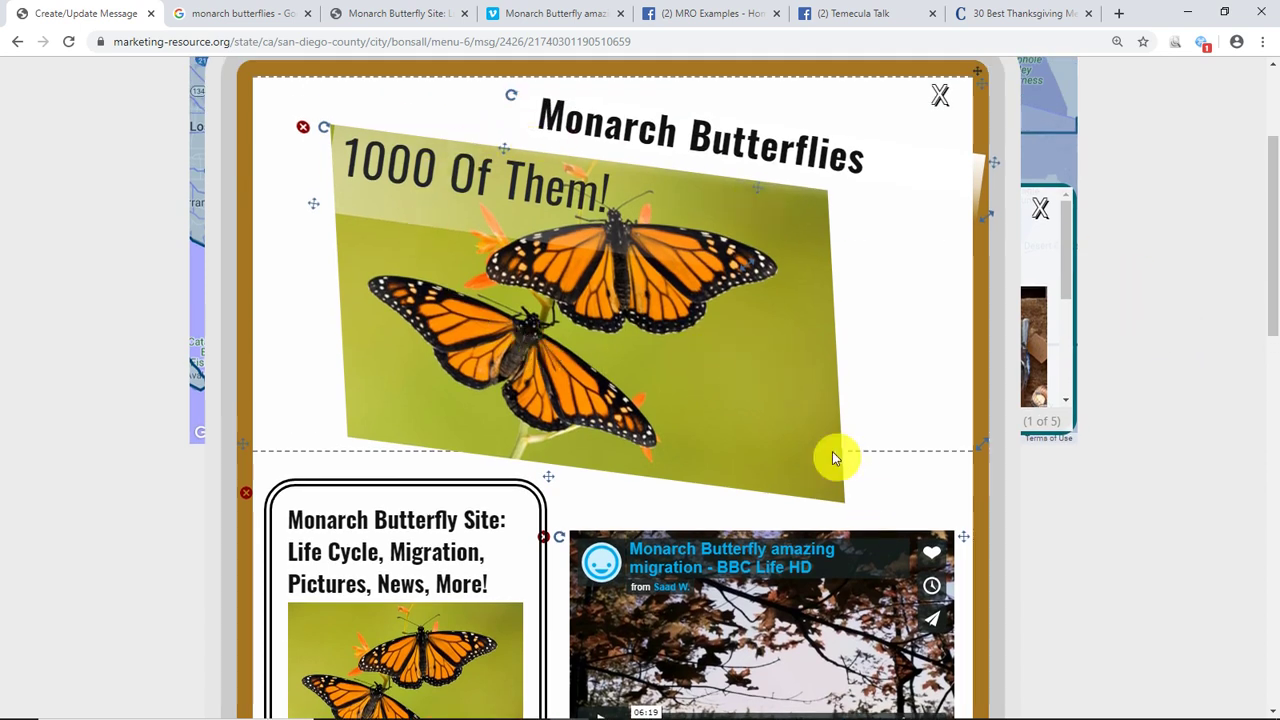
double_click(769, 358)
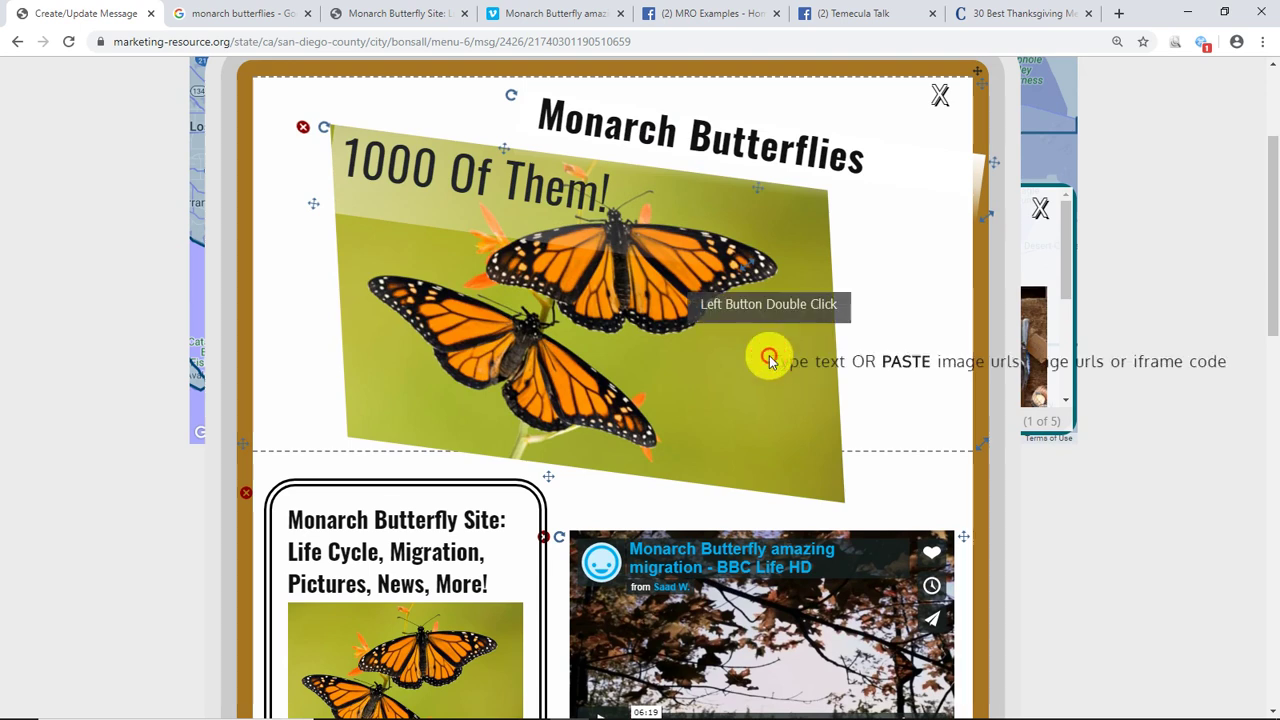
left_click(838, 362)
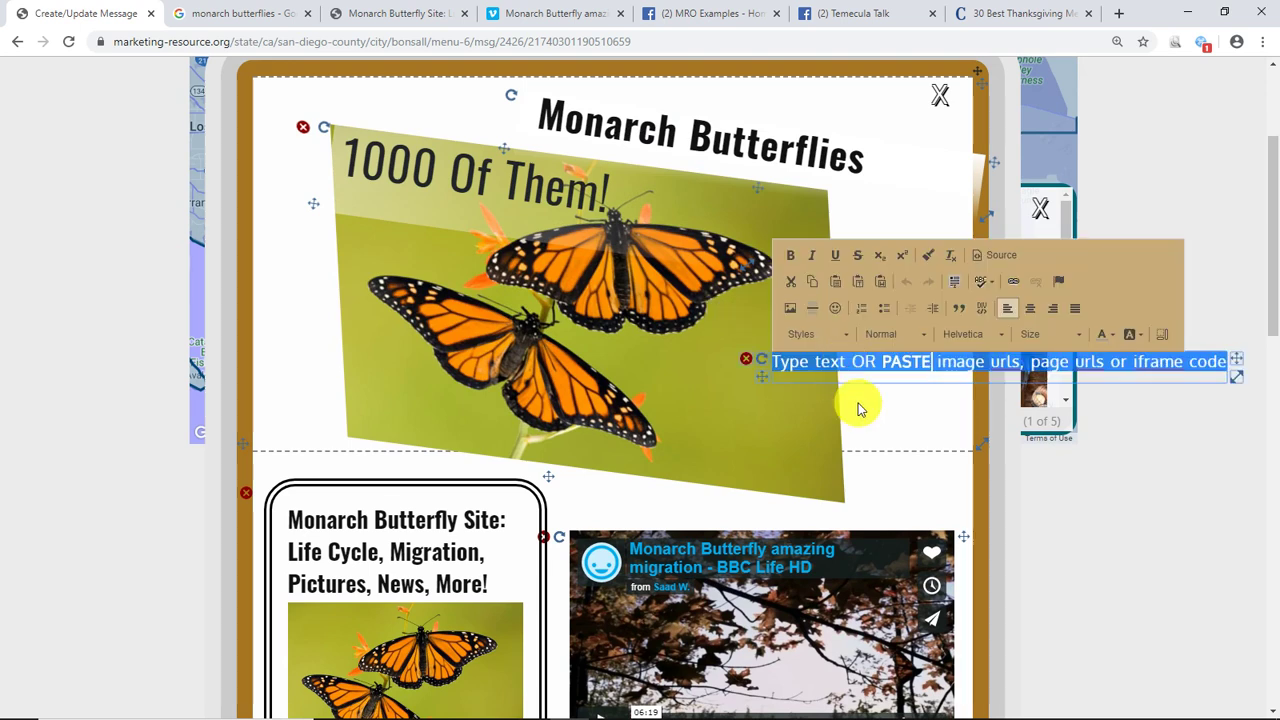
type("6-")
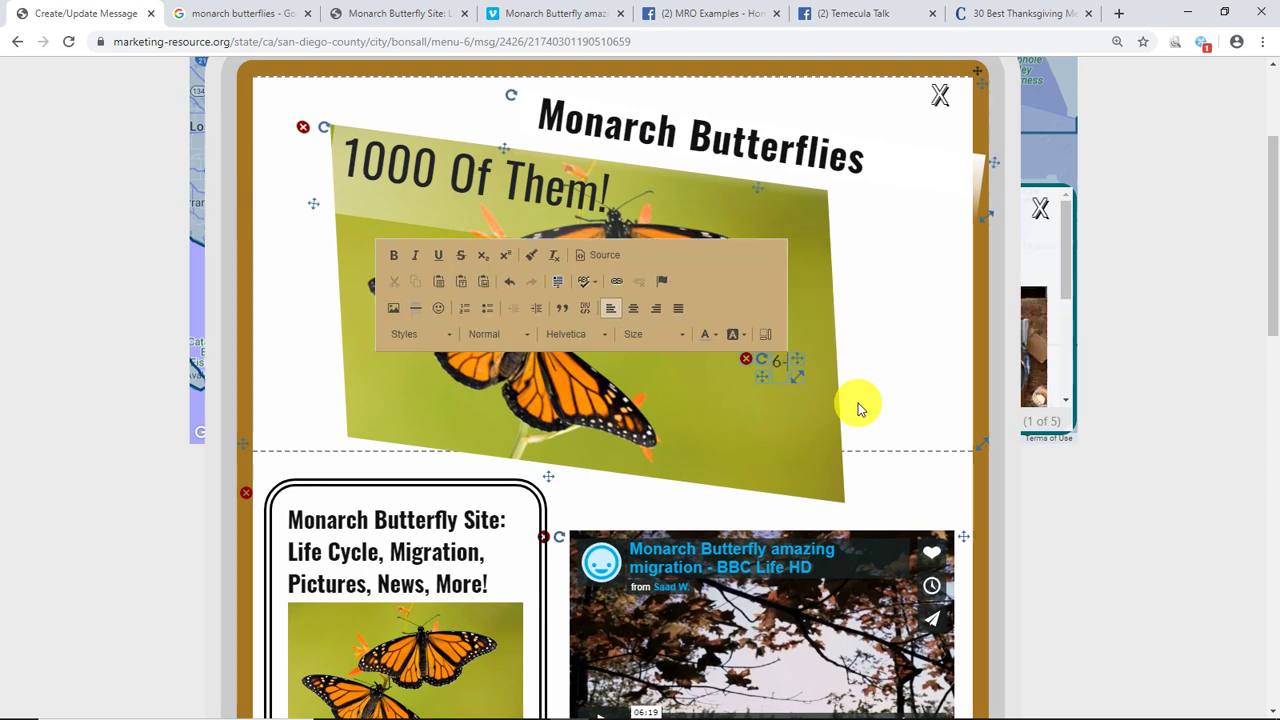
type("minute Vid")
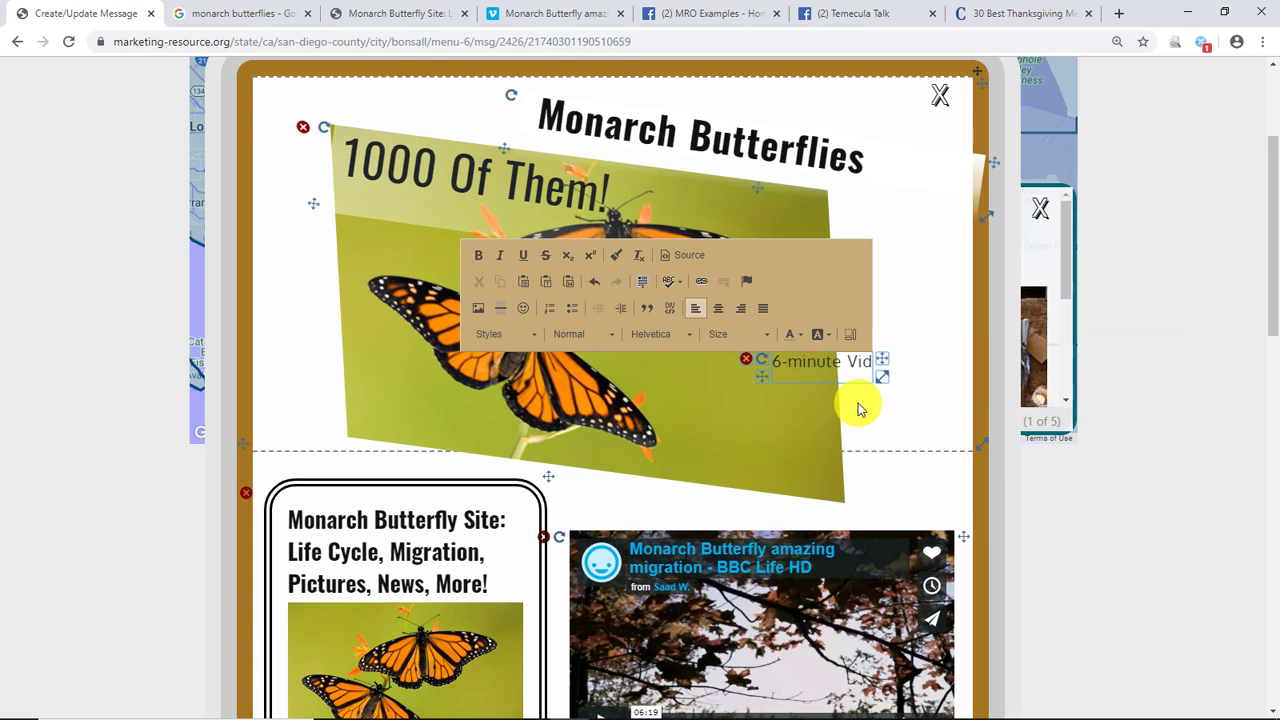
type("eo")
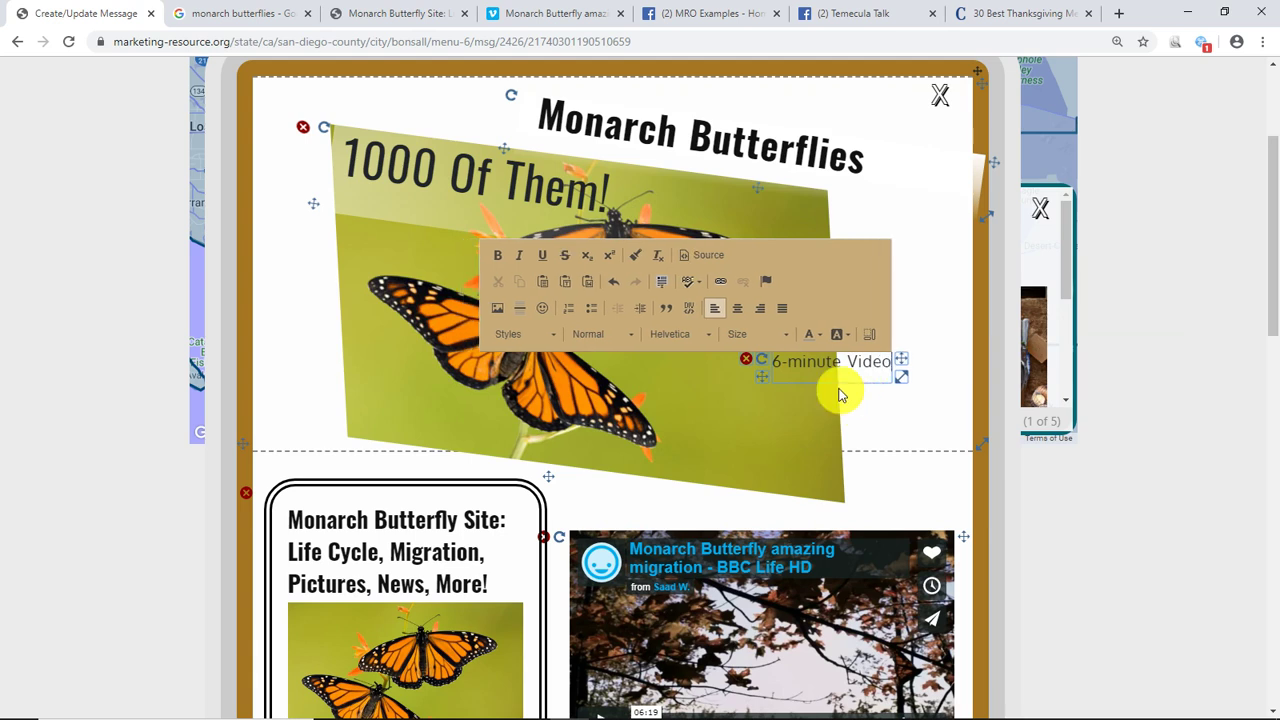
Format the "6-minute Video" text as Heading 2 and move it fully onto the butterfly image
left_click(624, 335)
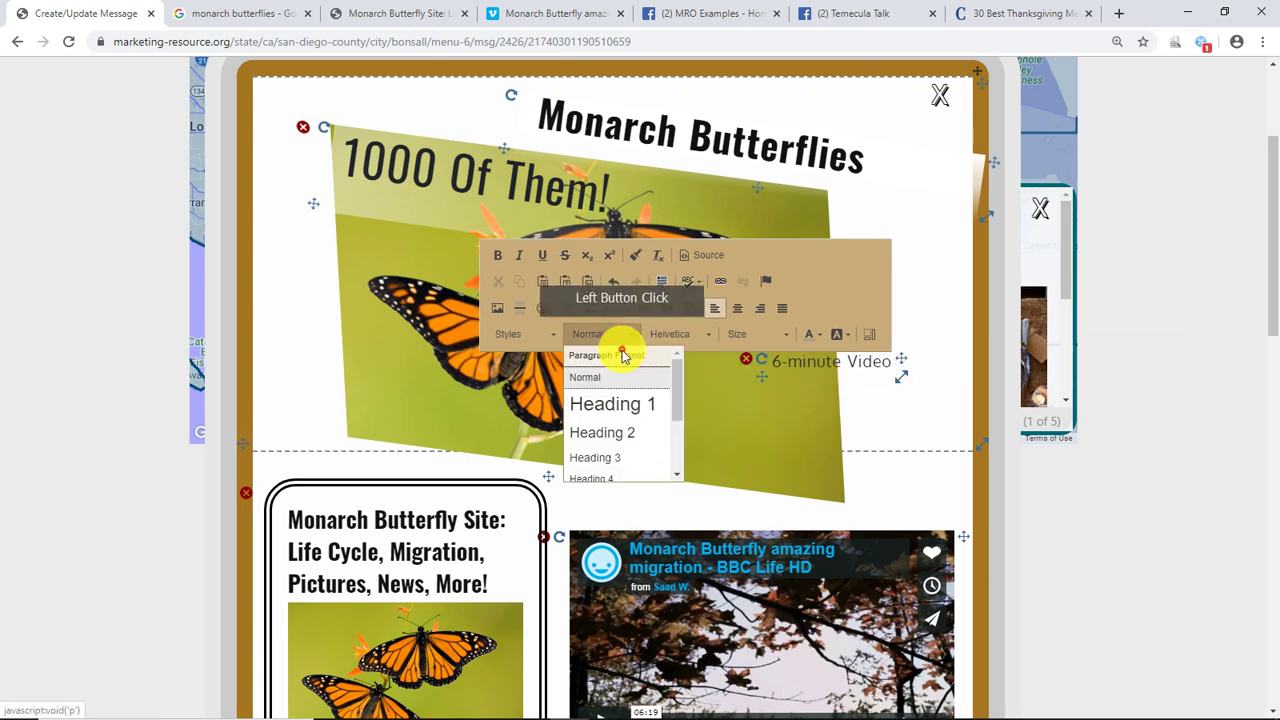
left_click(602, 432)
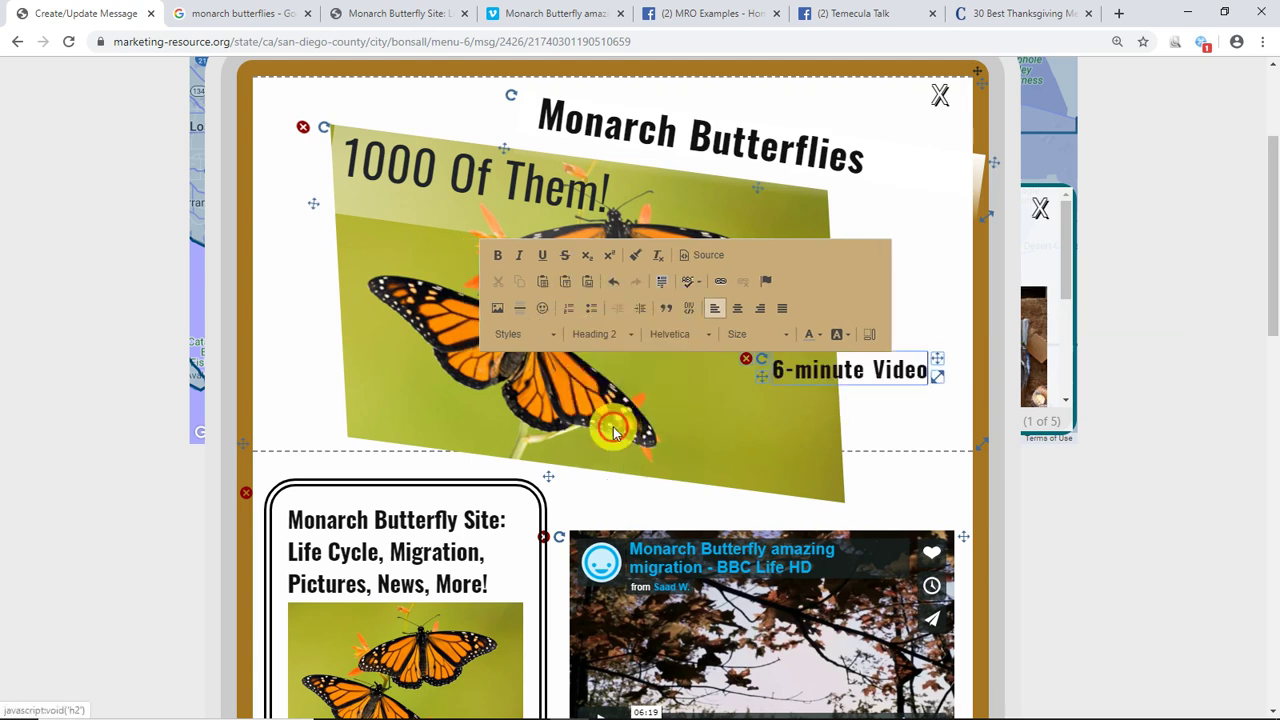
left_click(940, 314)
left_click_drag(930, 355, 826, 360)
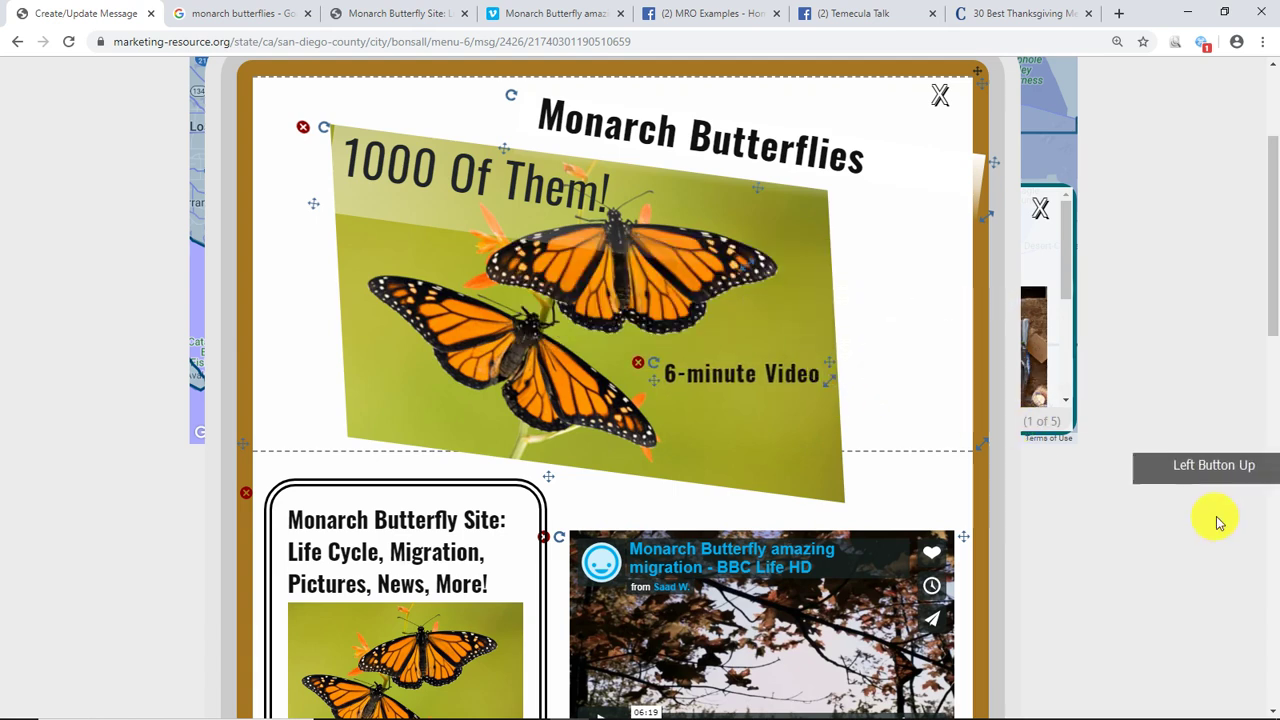
Take a picture of the message in the FB [1.91:1] format and check the generated preview image
scroll(1185, 523, "down", 1)
scroll(1185, 523, "down", 4)
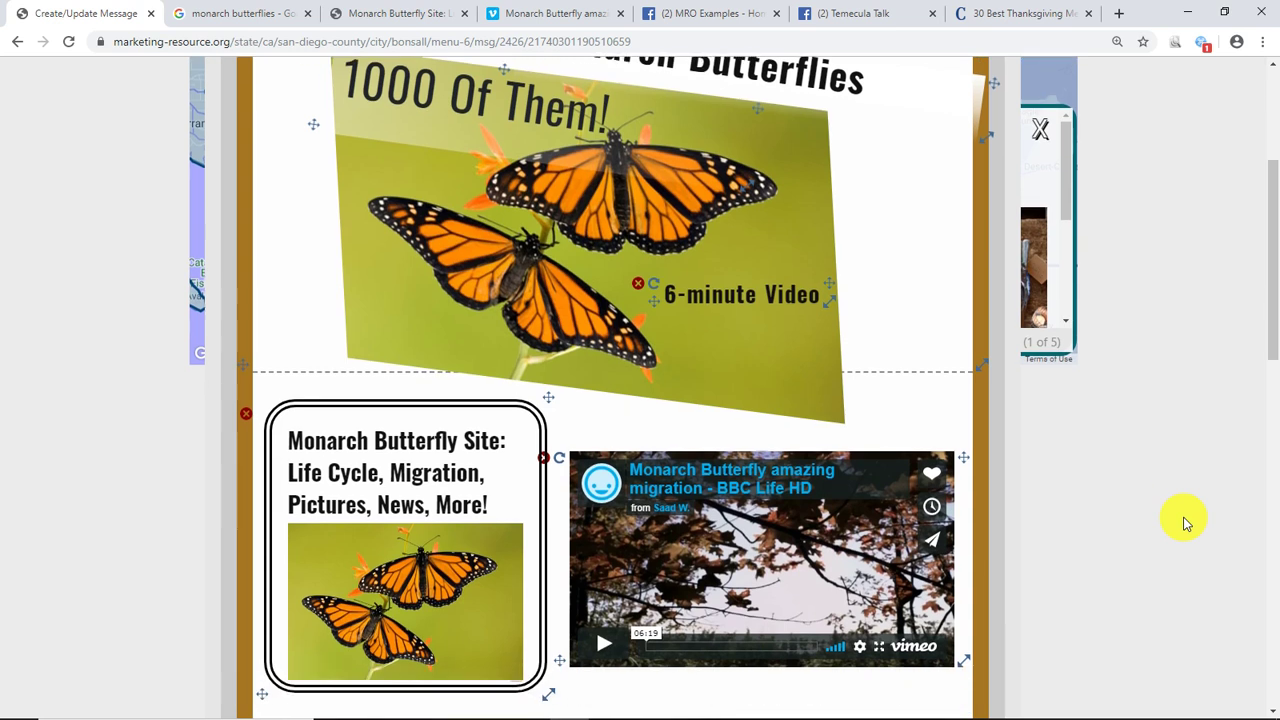
scroll(1185, 523, "down", 1)
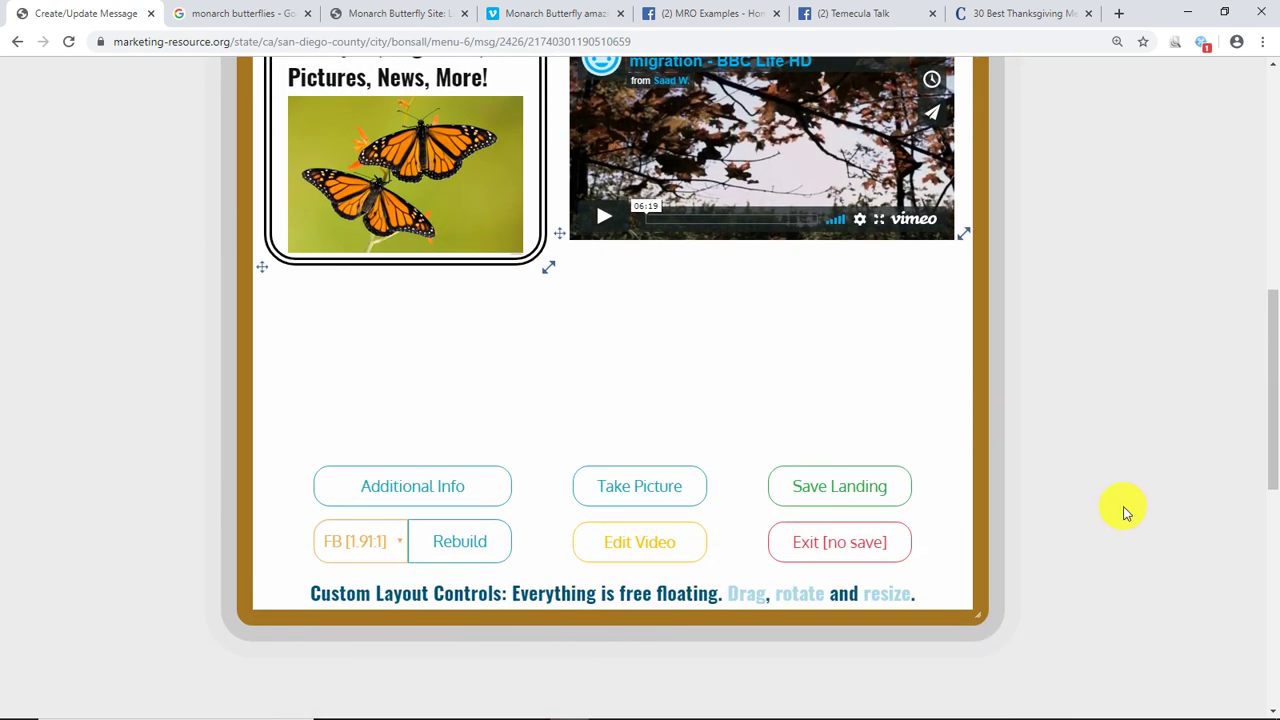
left_click(672, 492)
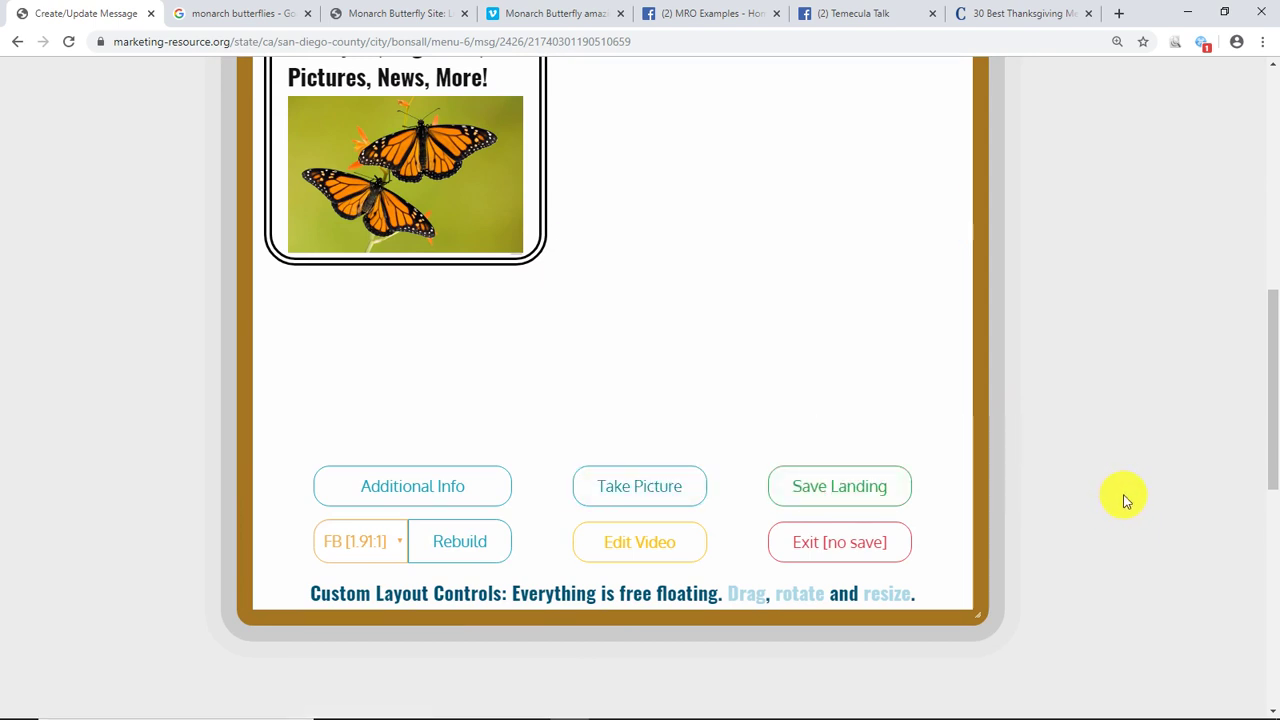
scroll(1141, 495, "down", 4)
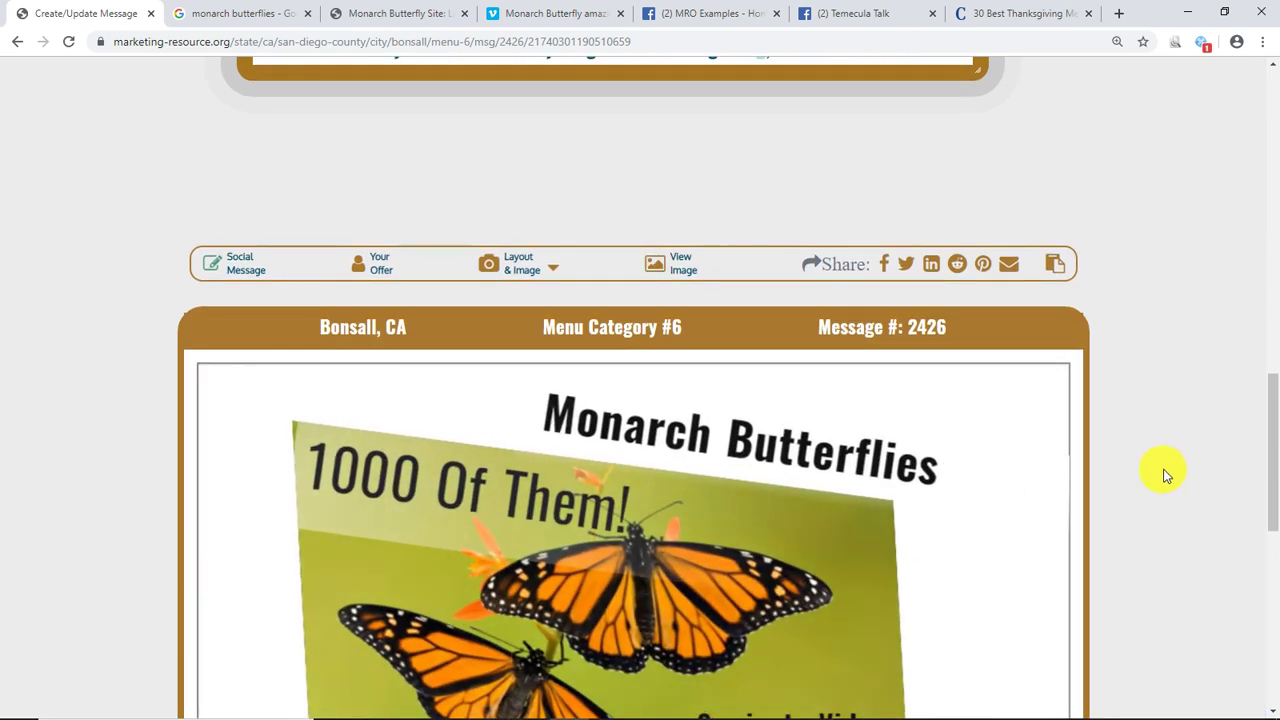
scroll(1176, 477, "down", 3)
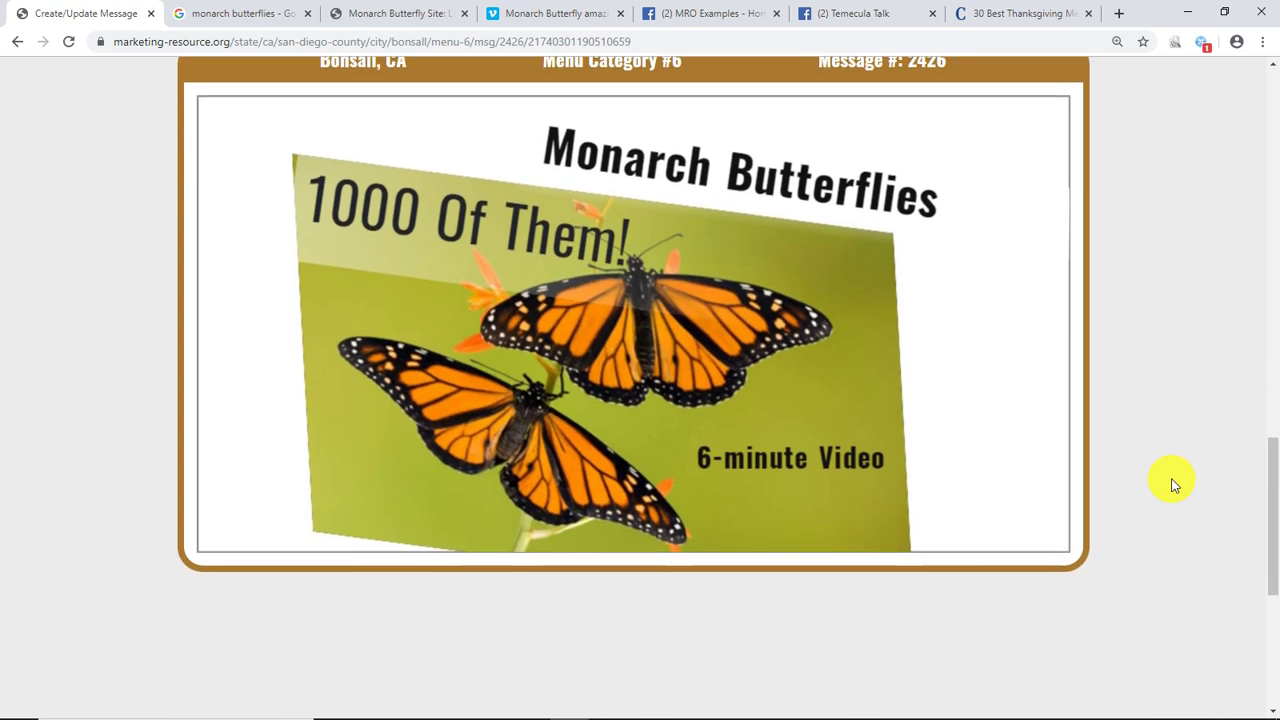
scroll(1174, 484, "up", 4)
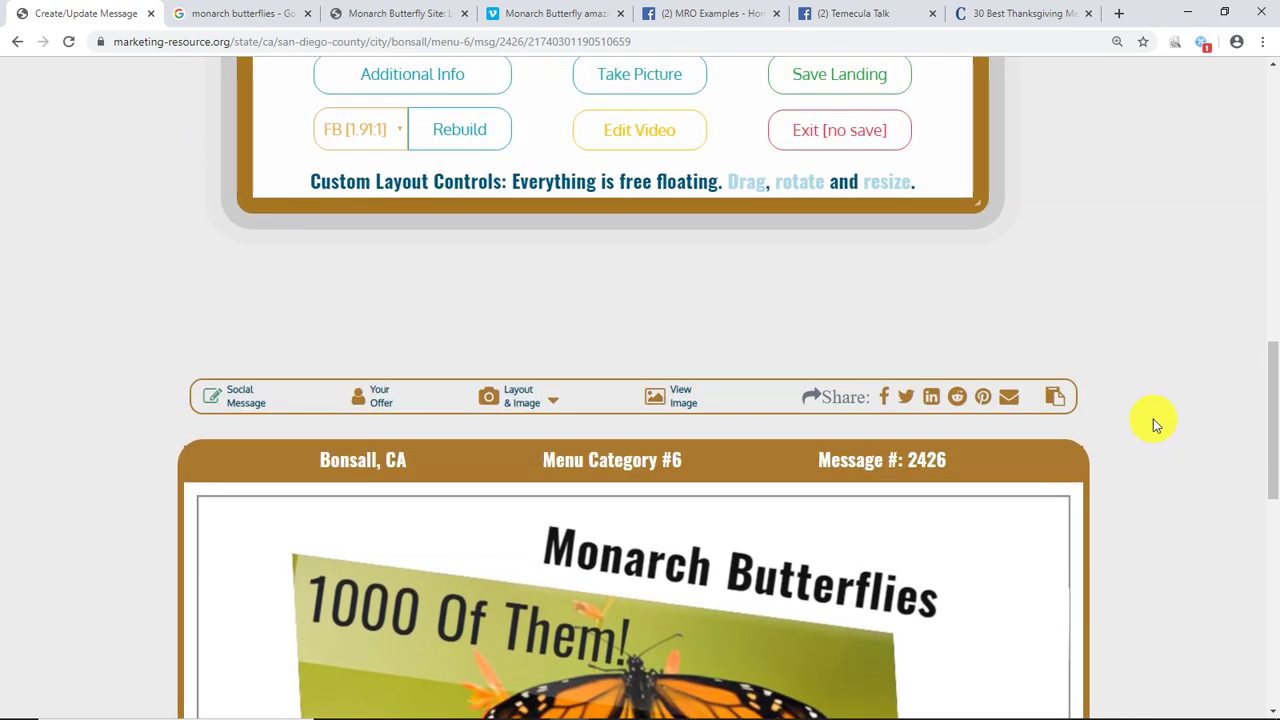
Look at the Temecula Talk Facebook group, and return to the message to copy its link
left_click(884, 20)
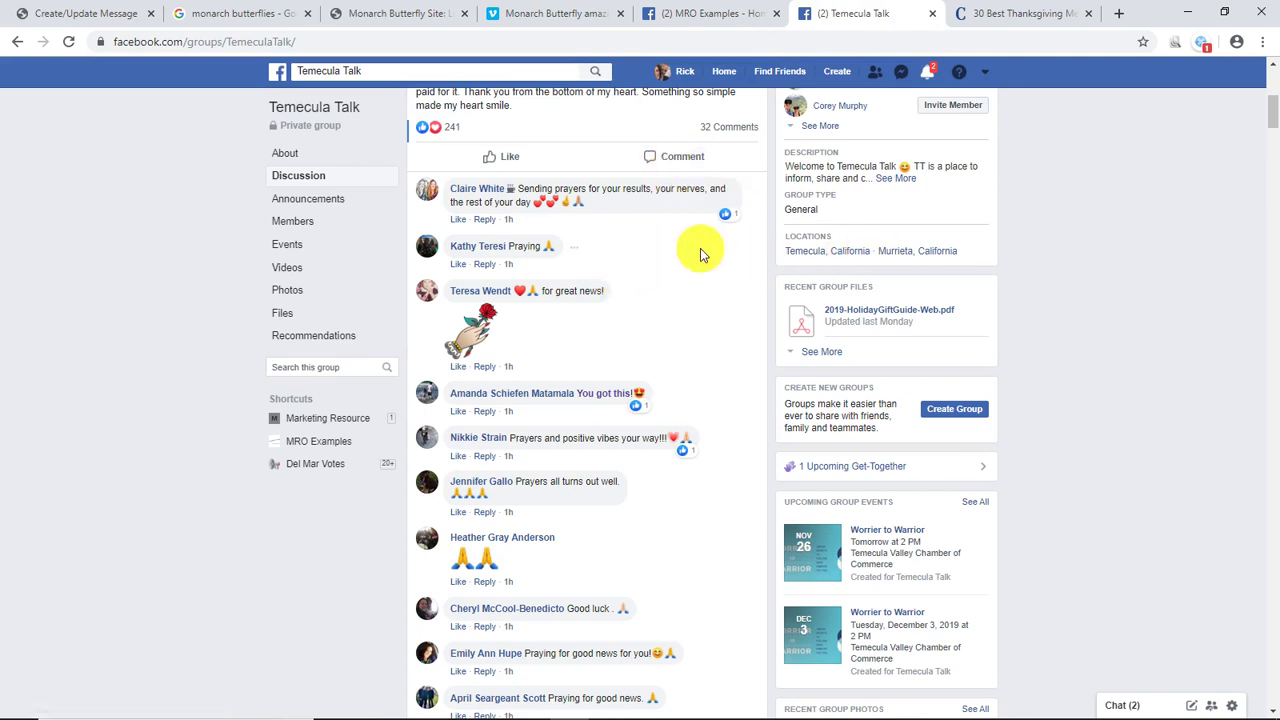
left_click(100, 15)
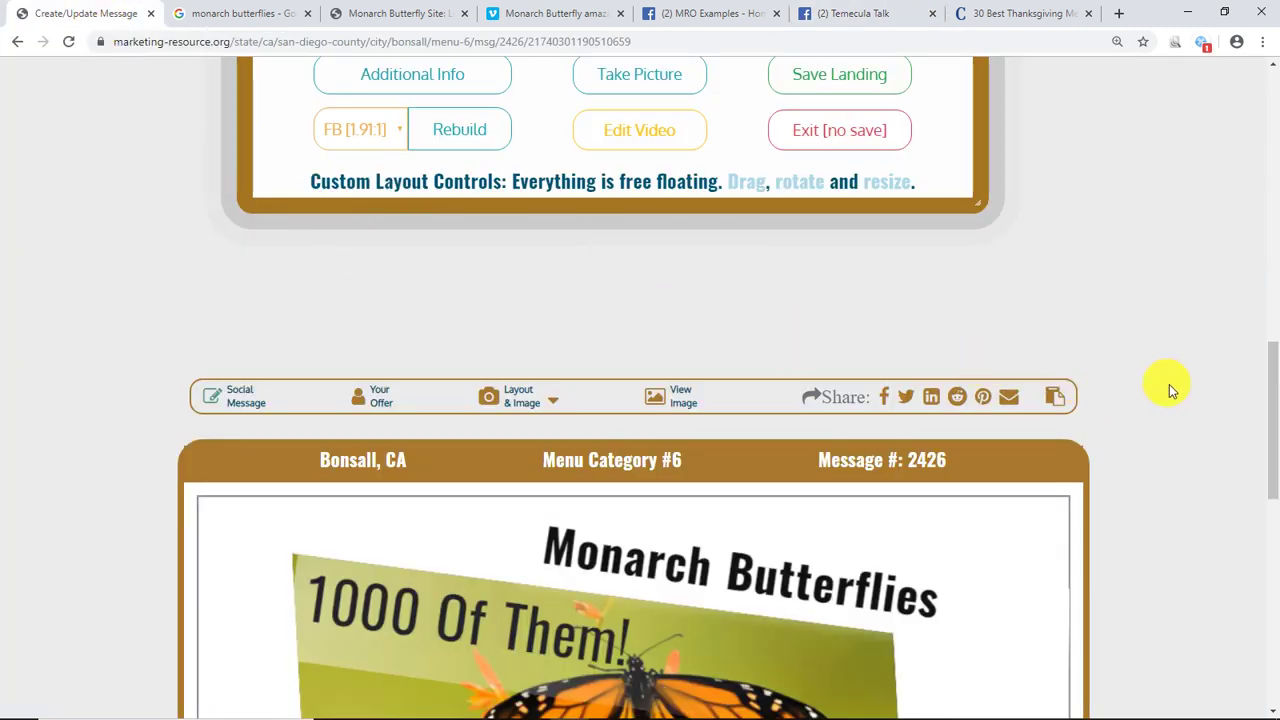
scroll(1170, 387, "down", 3)
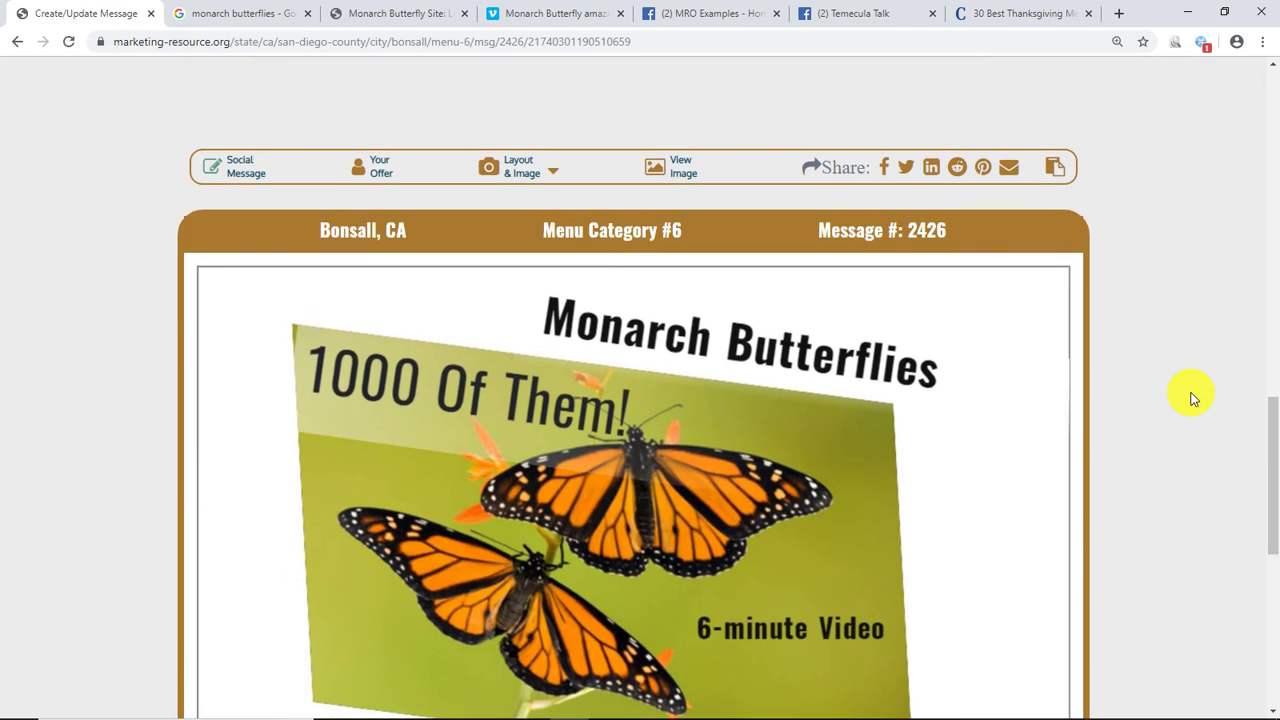
scroll(1190, 398, "up", 1)
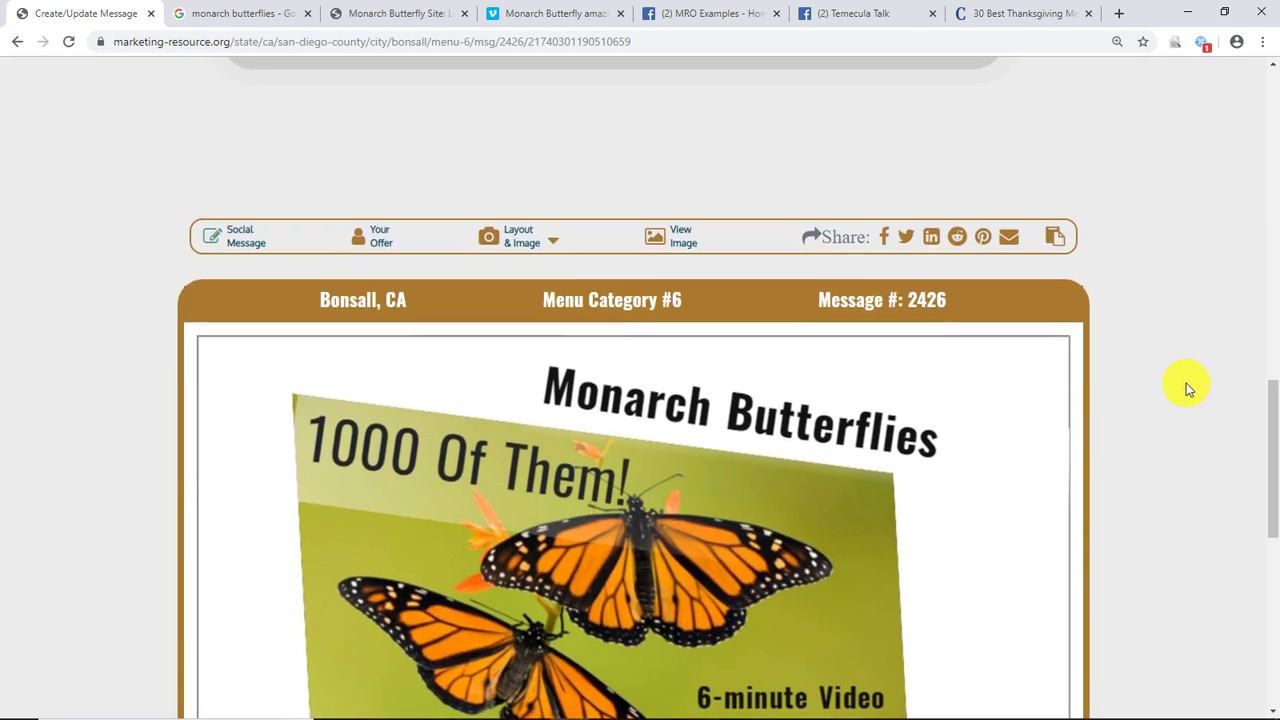
left_click(1055, 240)
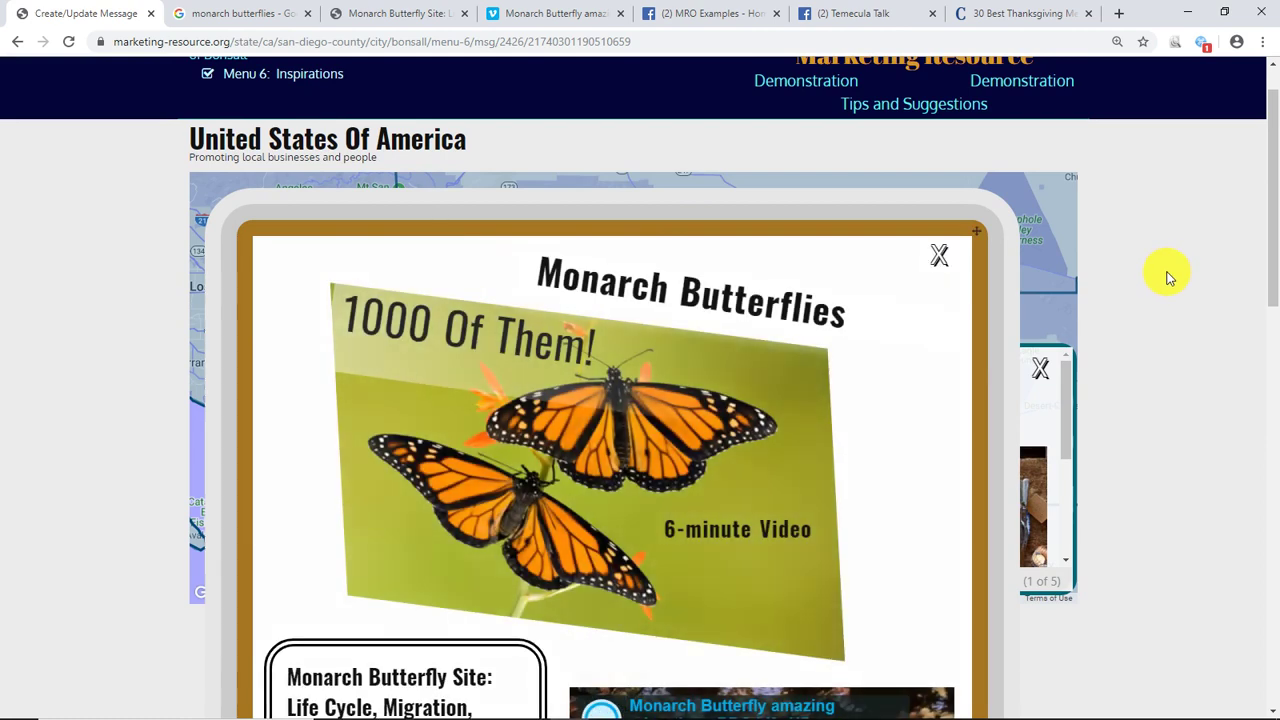
Share the butterfly message to Facebook as a post on the managed MRO Examples page
scroll(1168, 278, "down", 1)
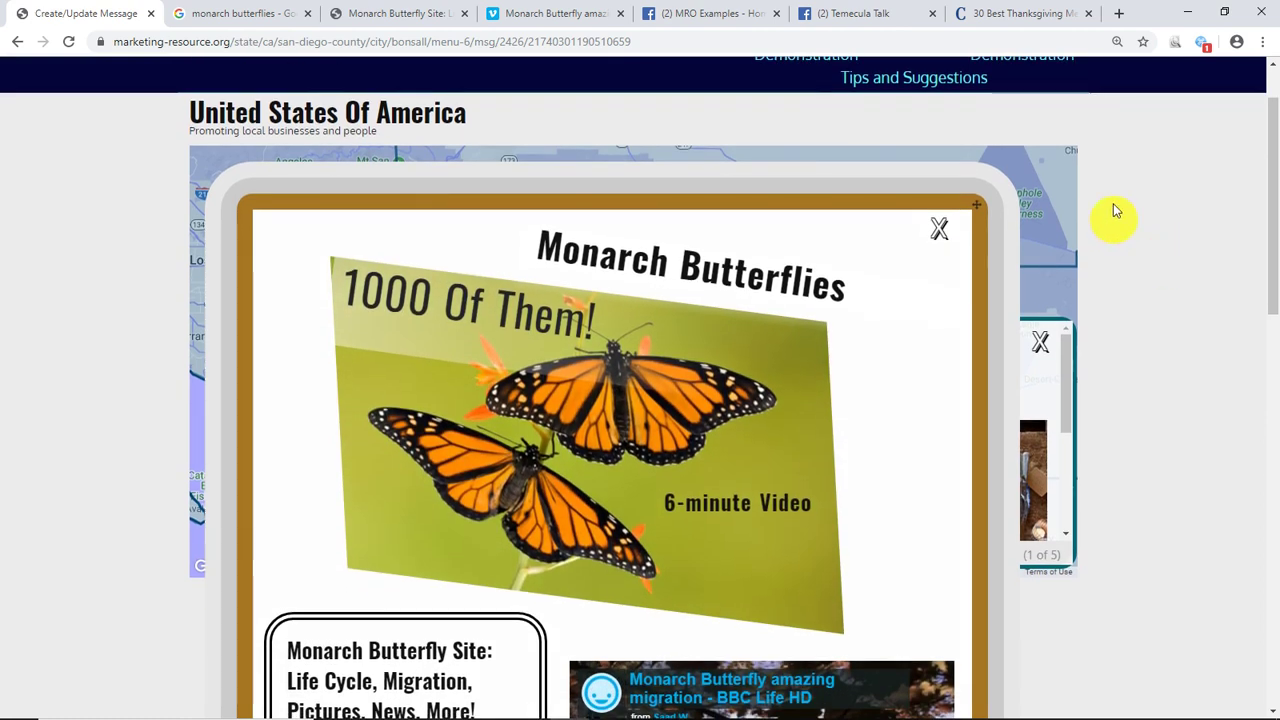
scroll(1152, 222, "down", 5)
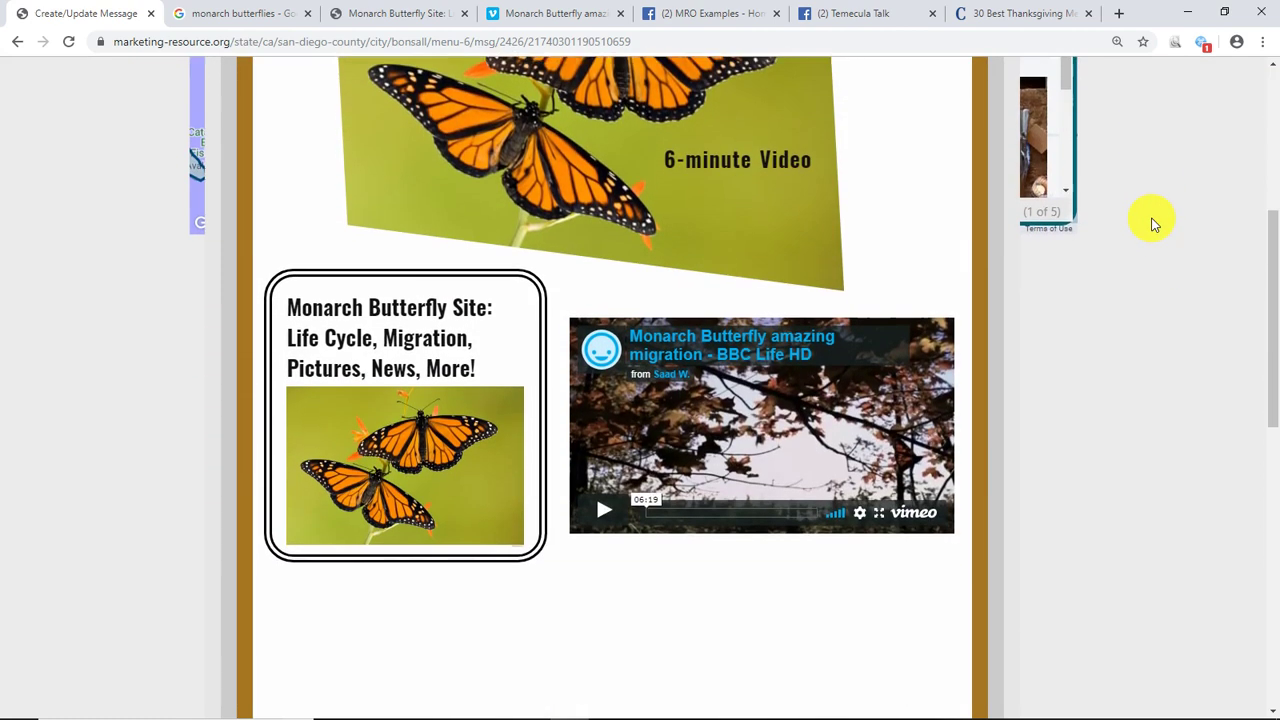
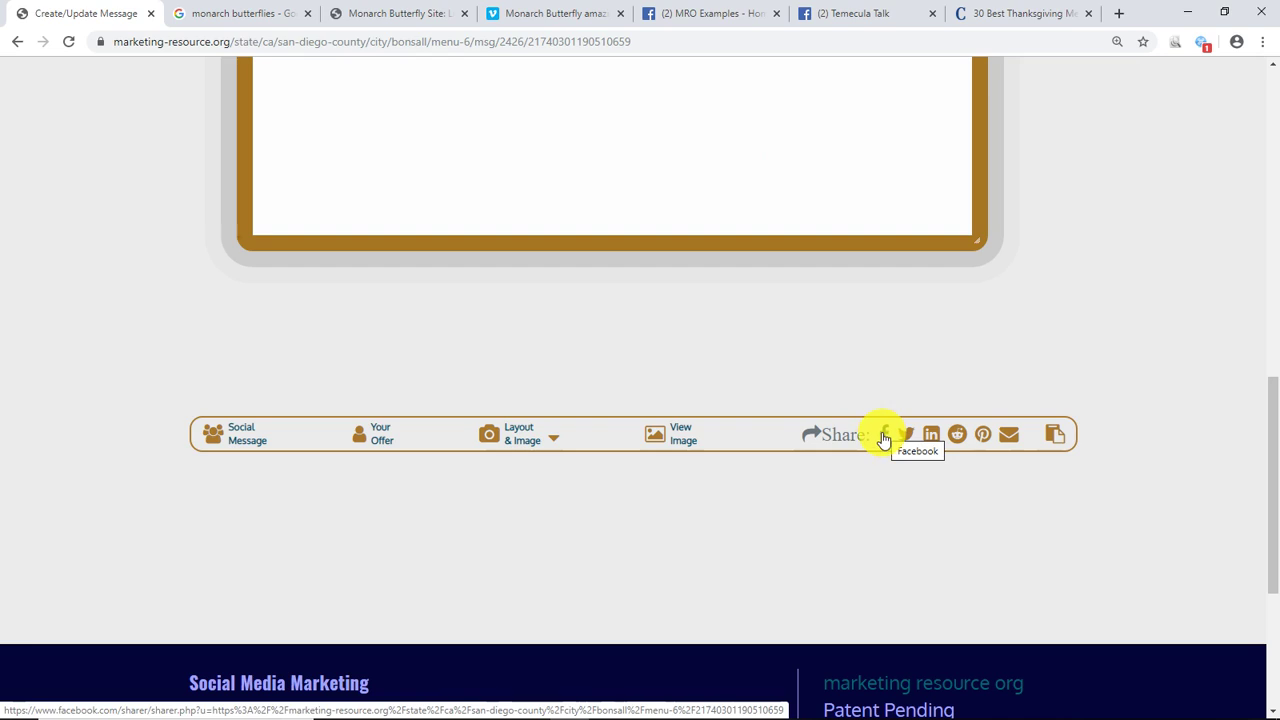
left_click(886, 437)
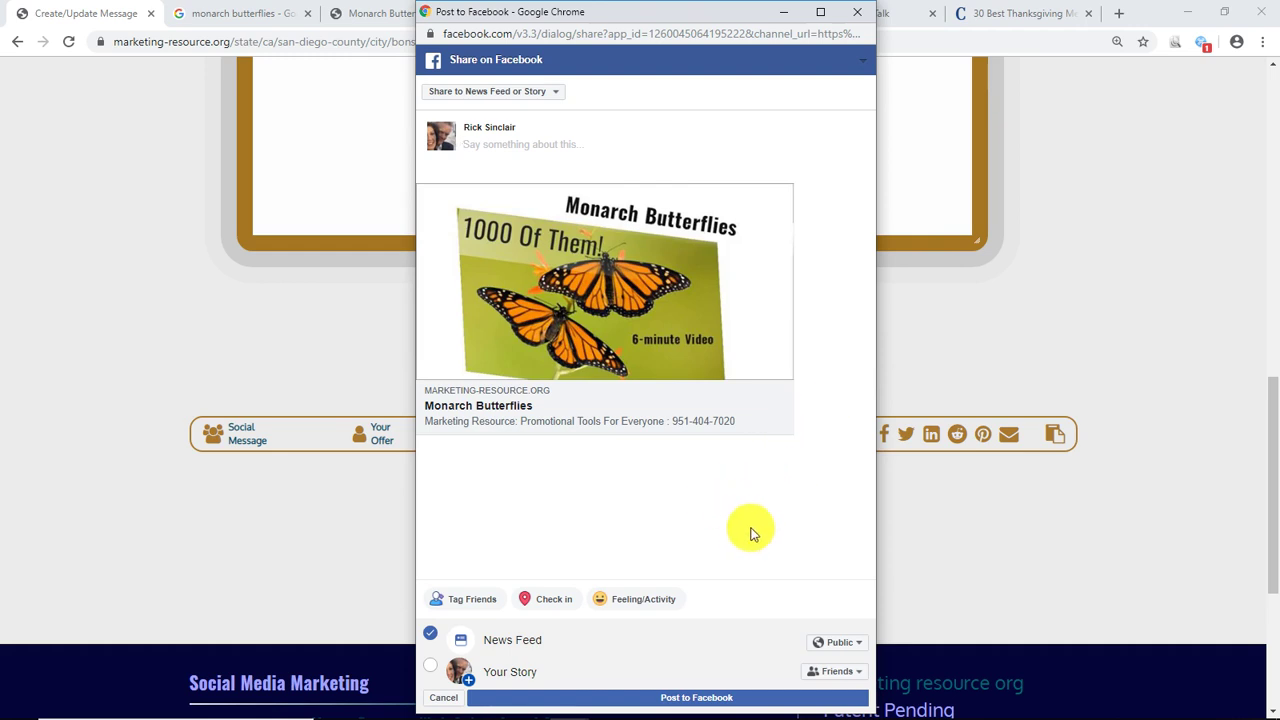
left_click(549, 94)
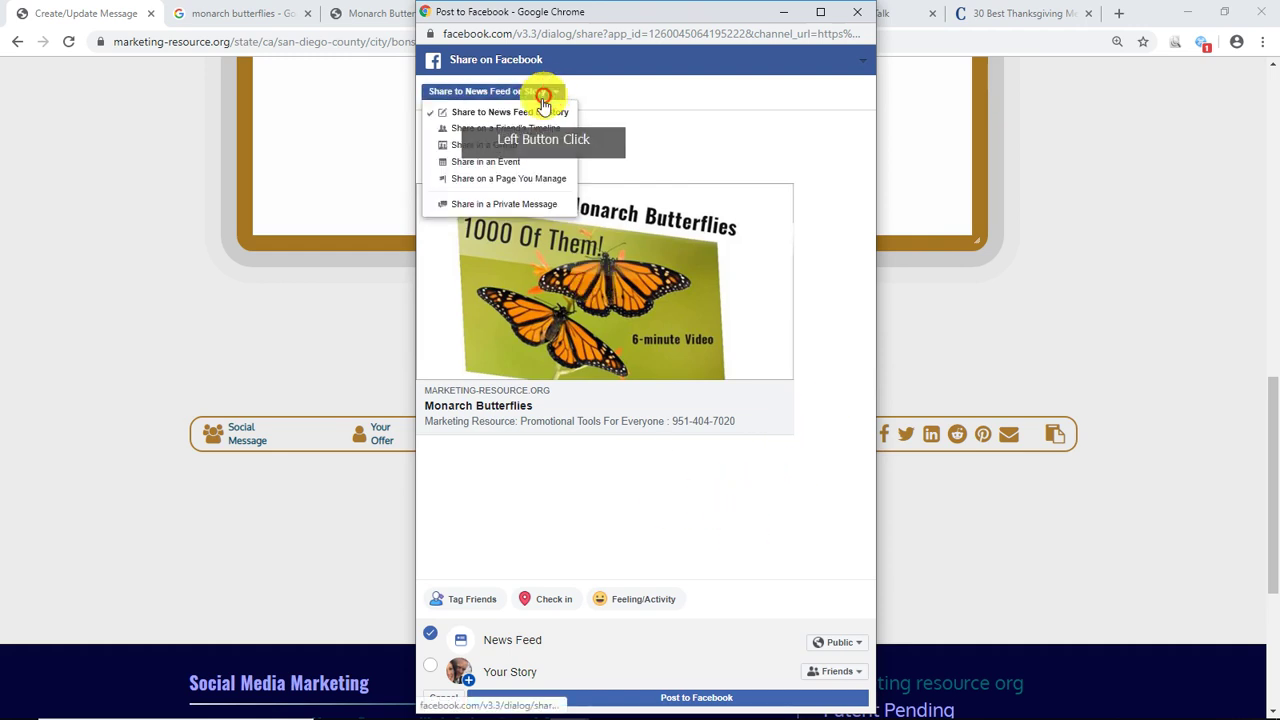
left_click(510, 178)
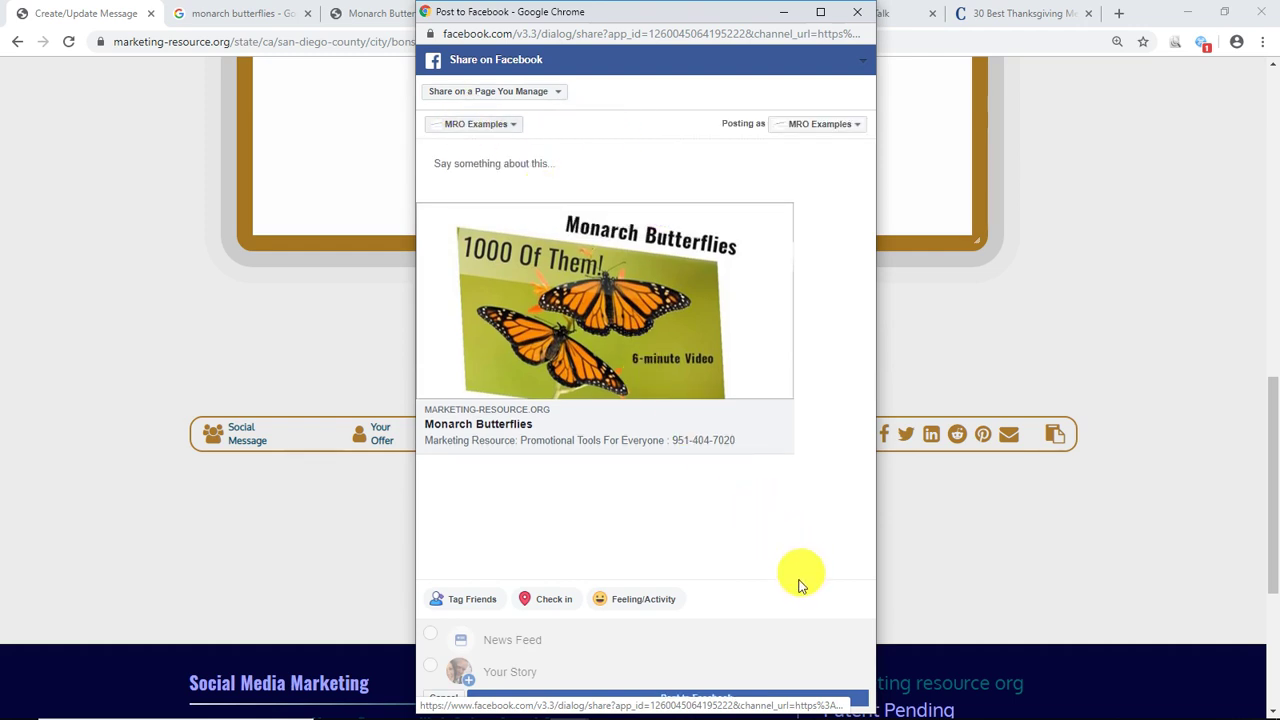
left_click(848, 697)
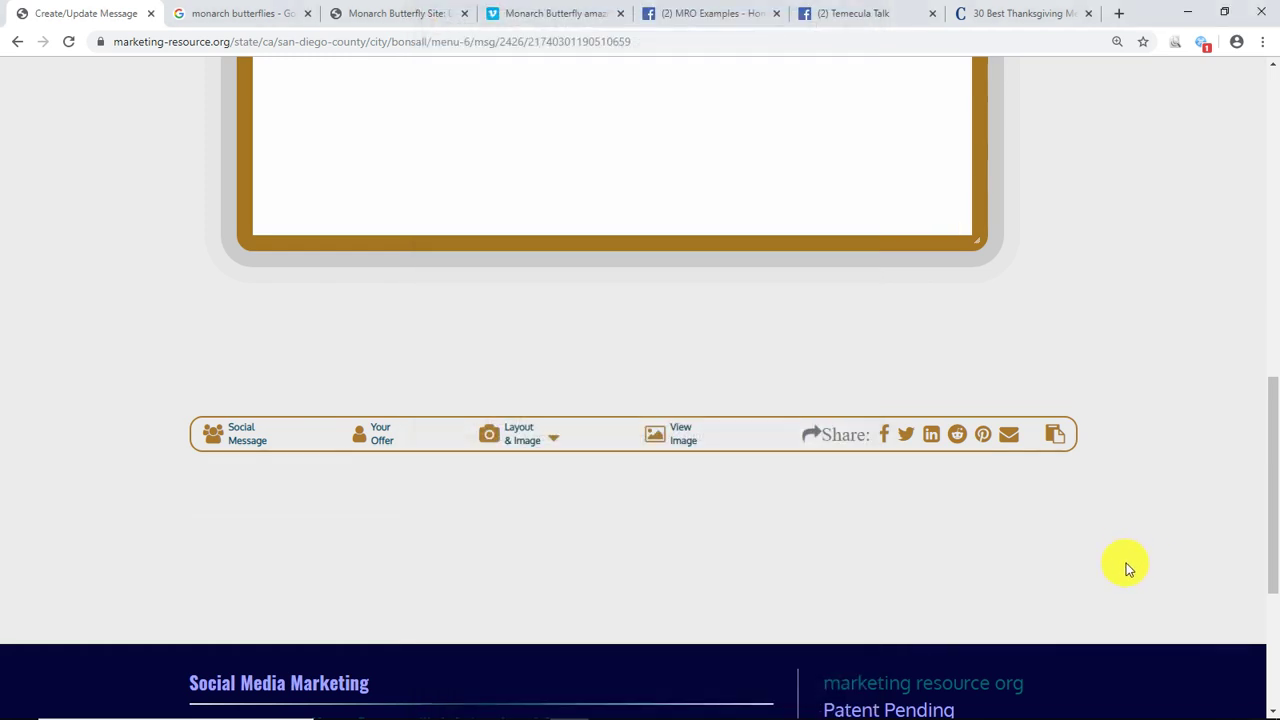
Switch to Firefox and reload the MRO Examples Facebook page to find the new Monarch Butterflies post
scroll(1165, 452, "up", 7)
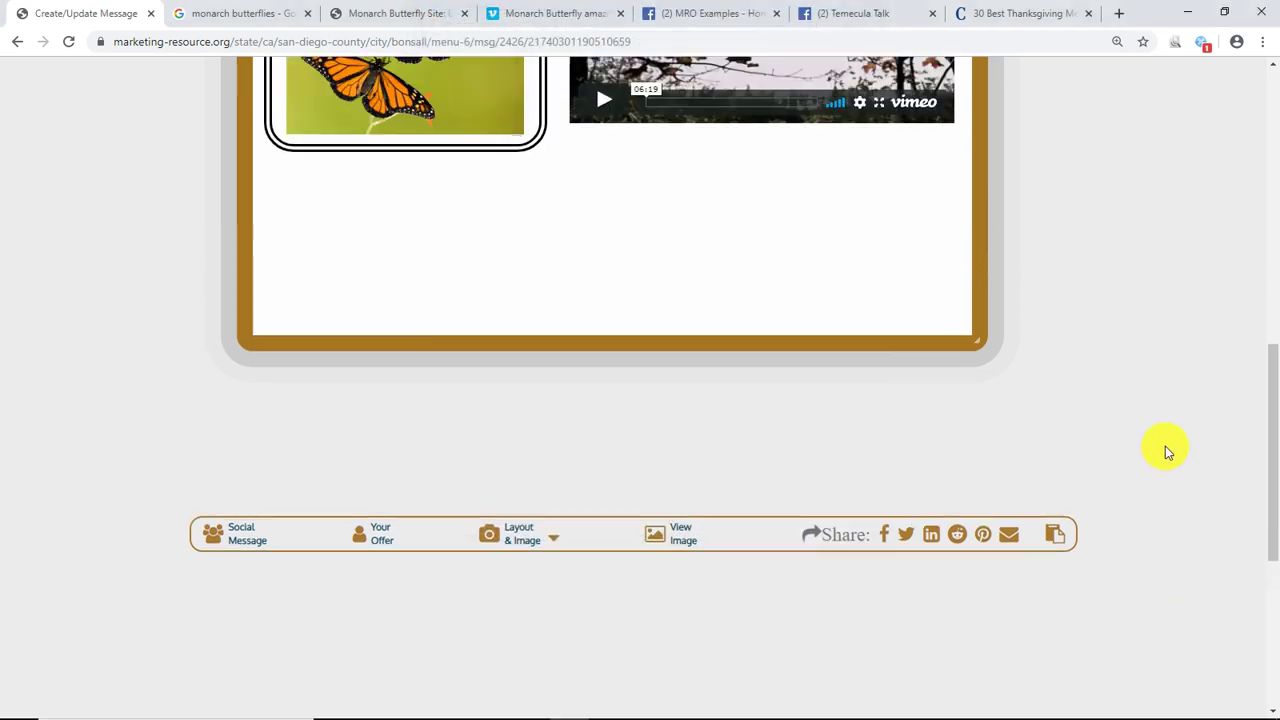
scroll(1165, 446, "up", 1)
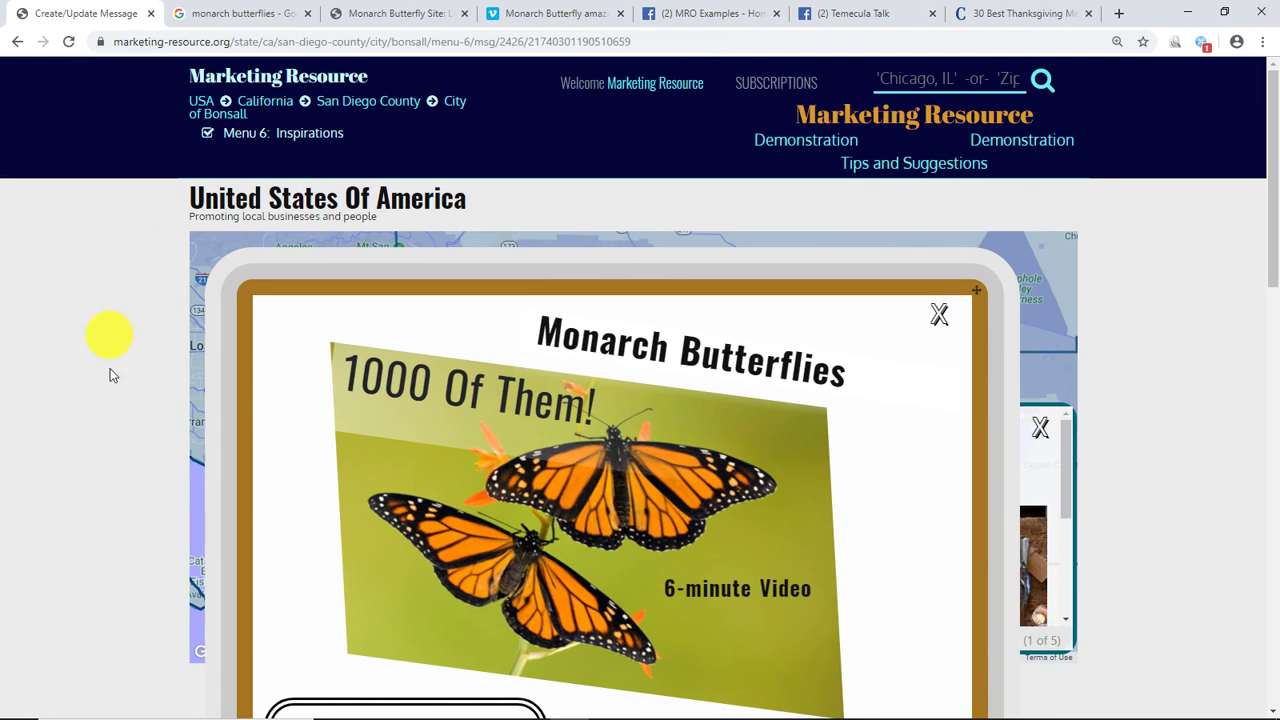
mouse_move(297, 712)
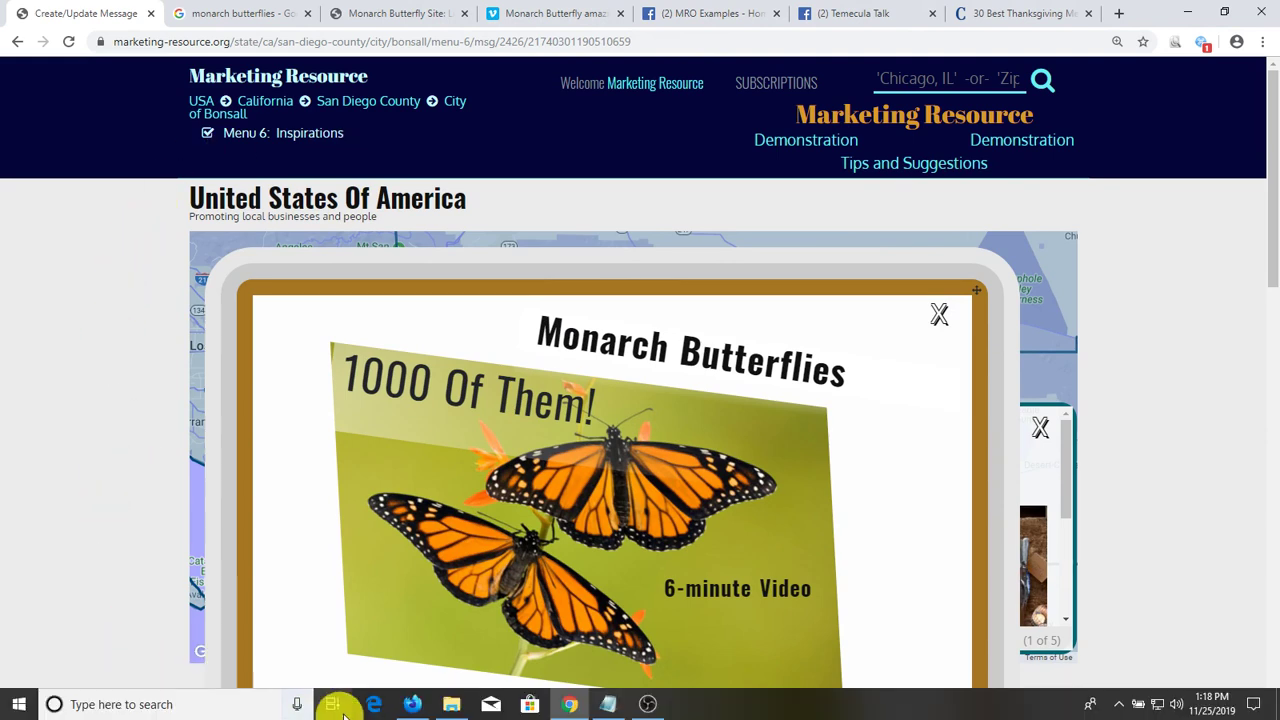
left_click(412, 704)
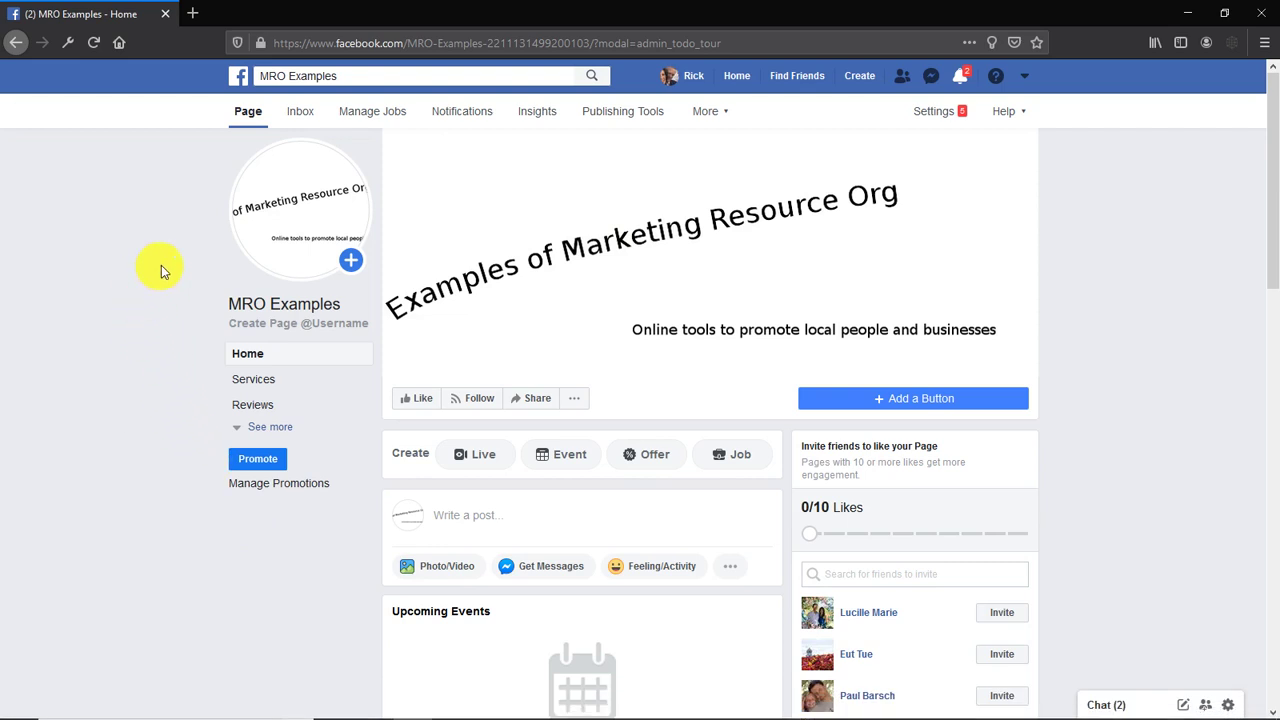
left_click(94, 44)
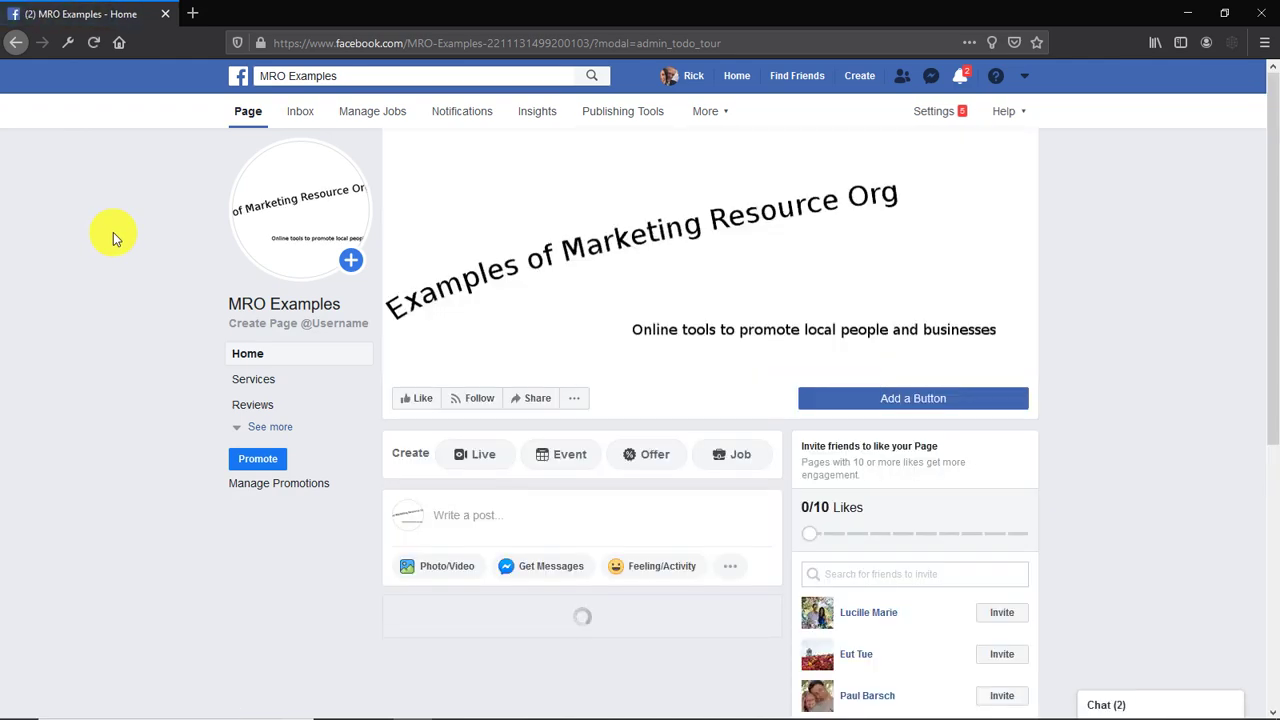
scroll(113, 232, "down", 5)
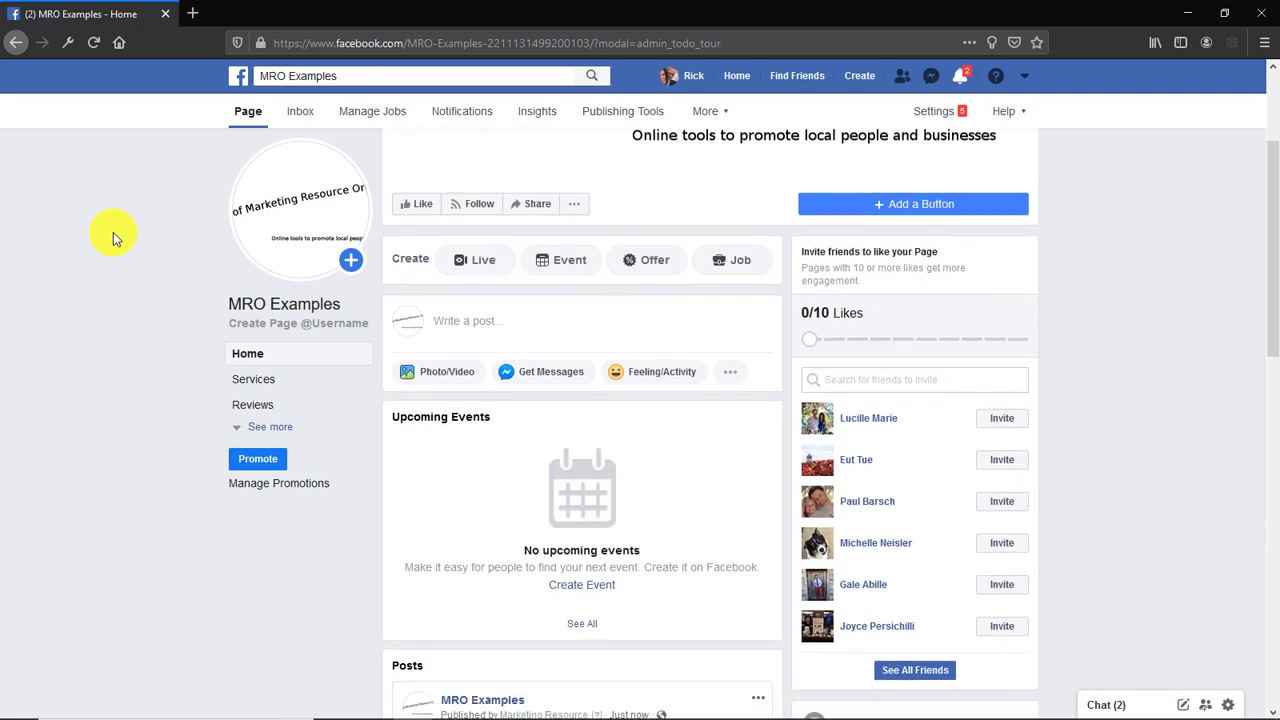
scroll(113, 232, "down", 4)
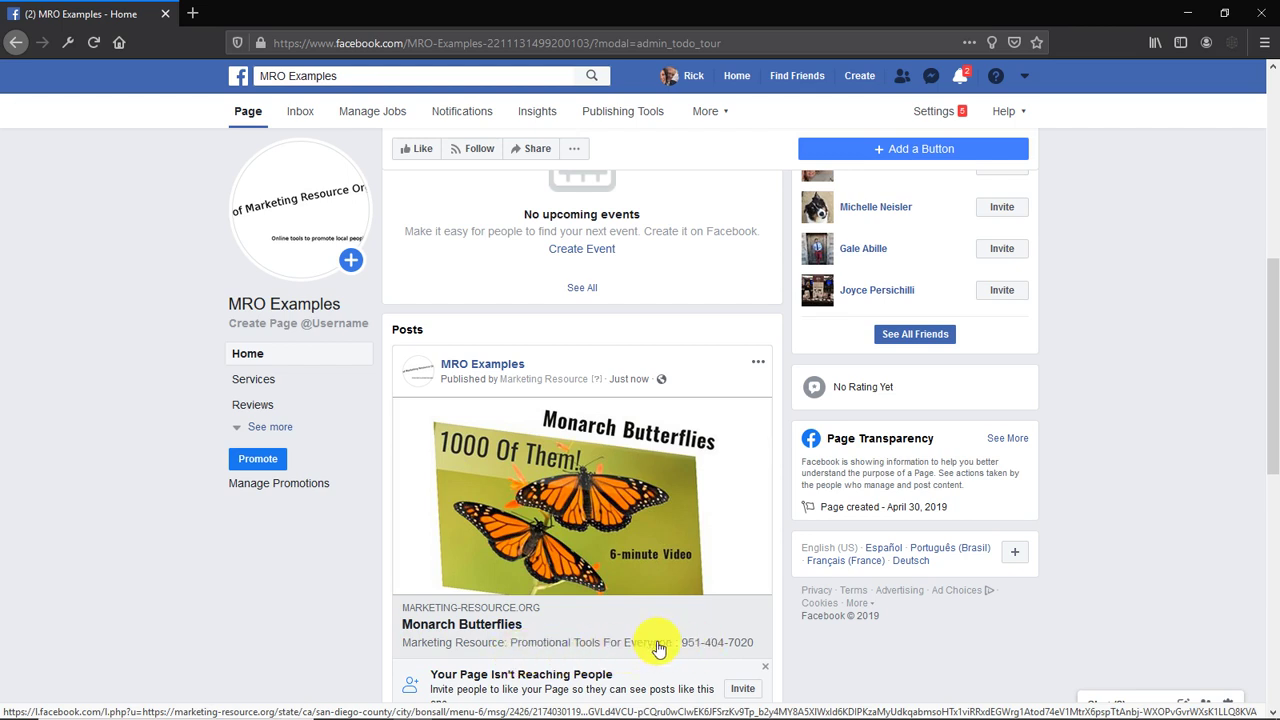
Open the landing page linked from the Monarch Butterflies post and play its embedded Vimeo video
left_click(640, 500)
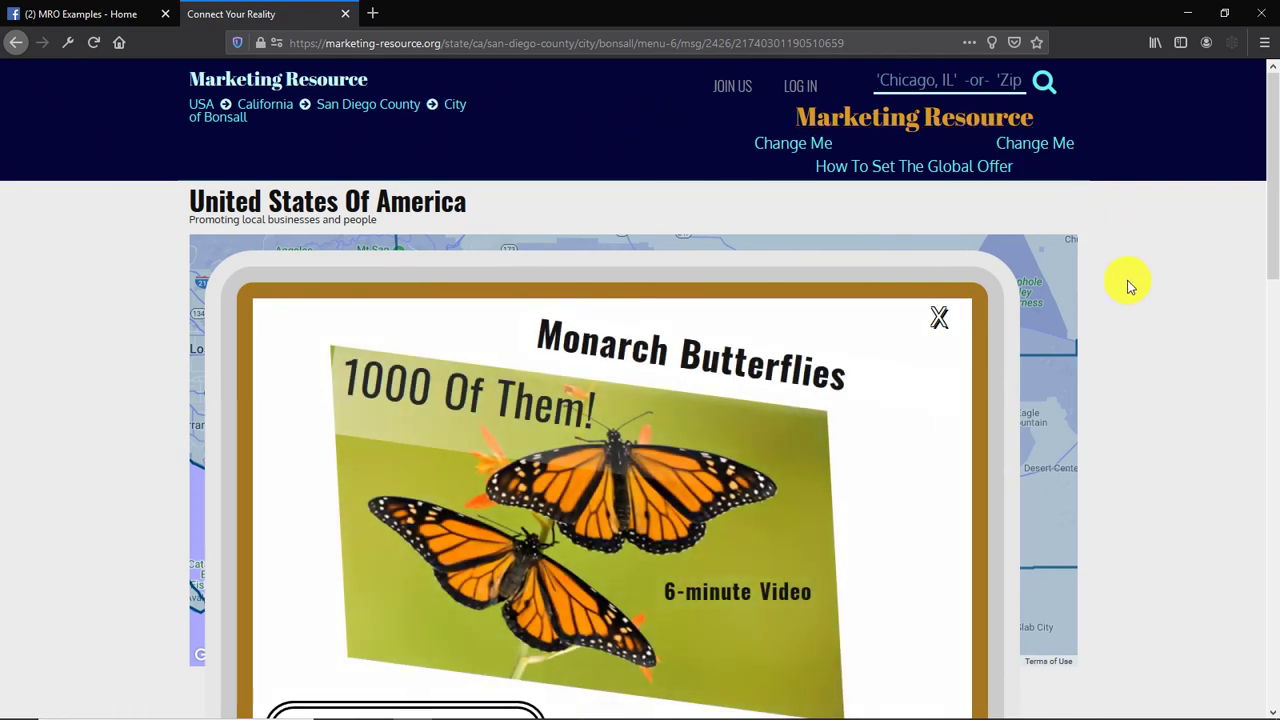
scroll(1128, 284, "down", 2)
scroll(1128, 286, "down", 4)
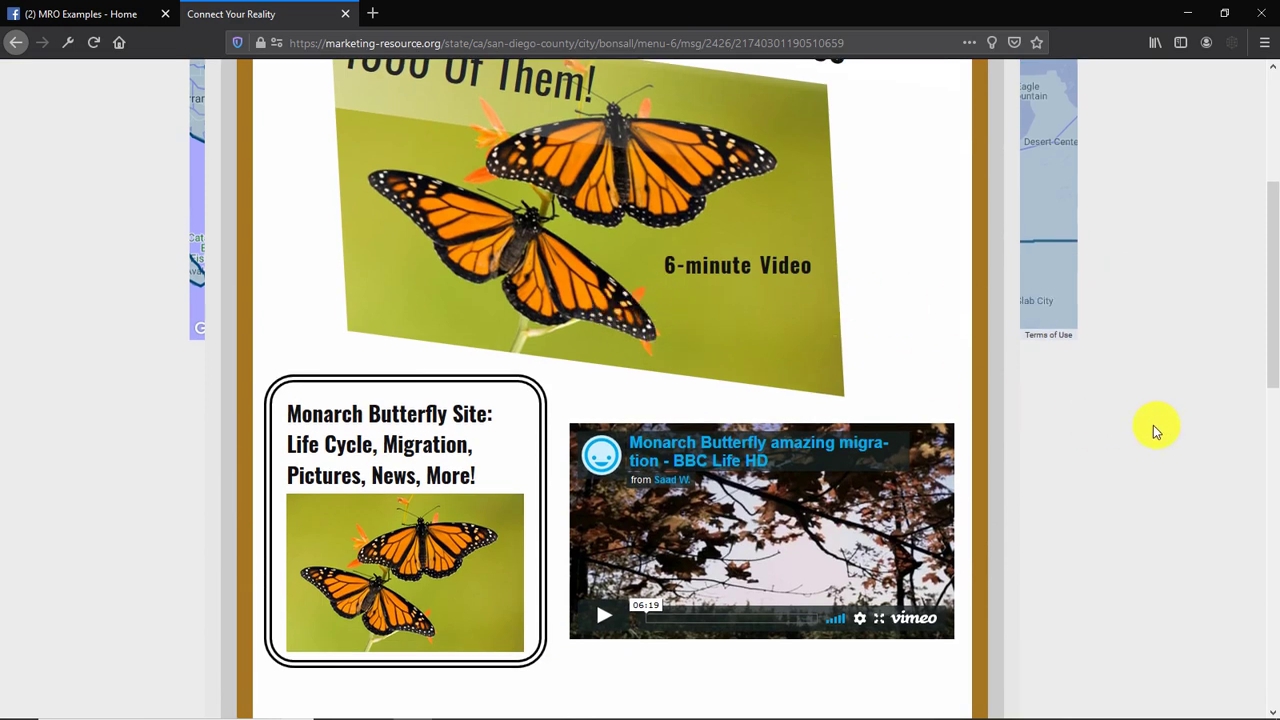
mouse_move(829, 503)
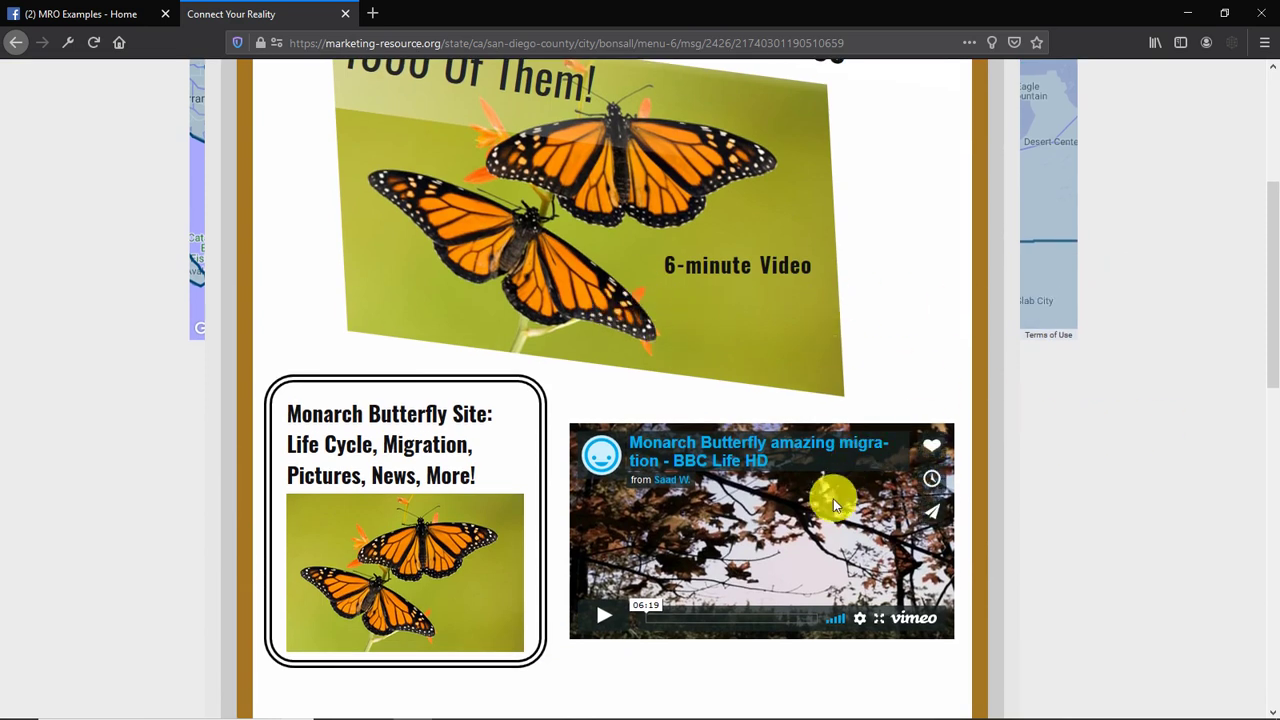
left_click(768, 545)
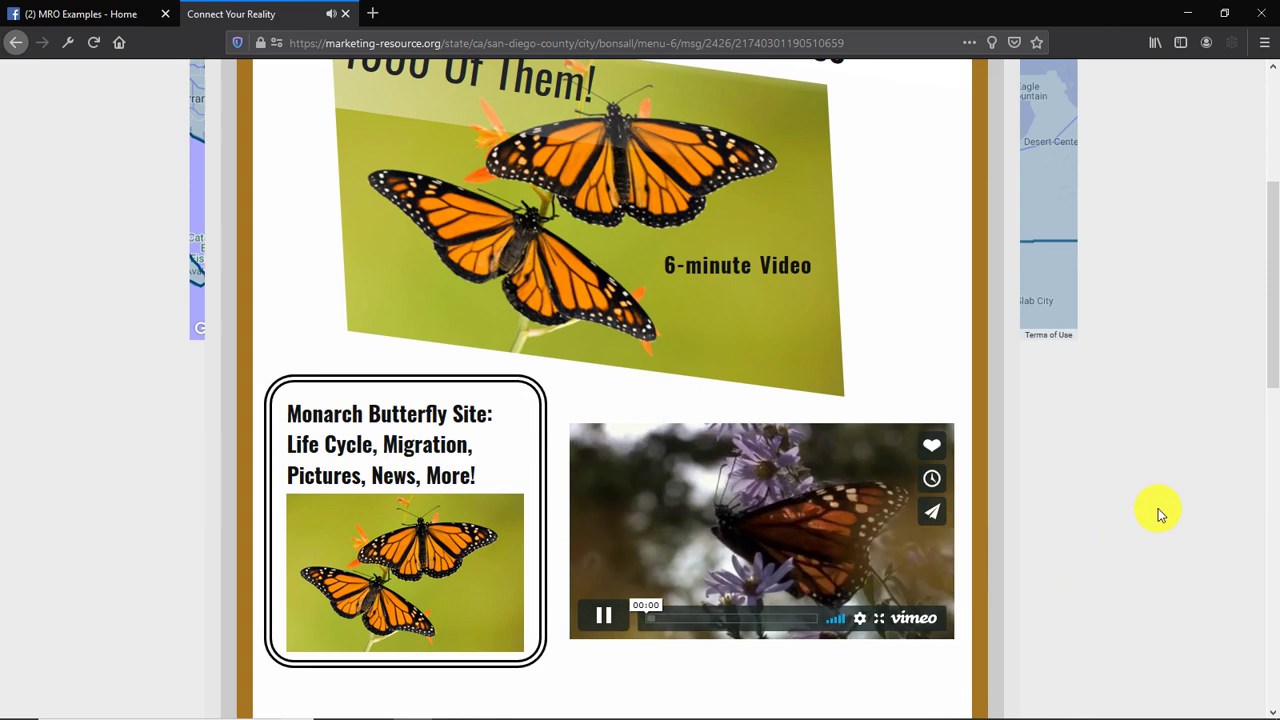
Look over the landing page while the butterfly video plays, and pause the video
scroll(1158, 508, "up", 1)
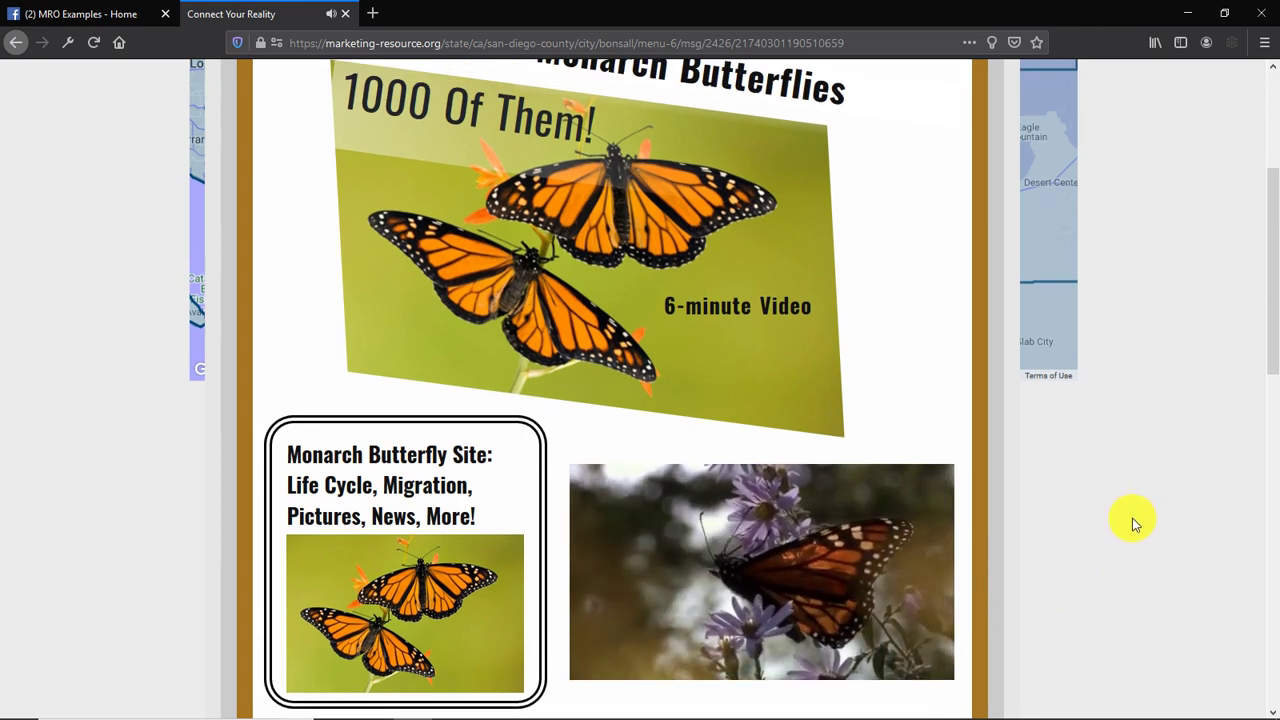
scroll(1186, 471, "up", 2)
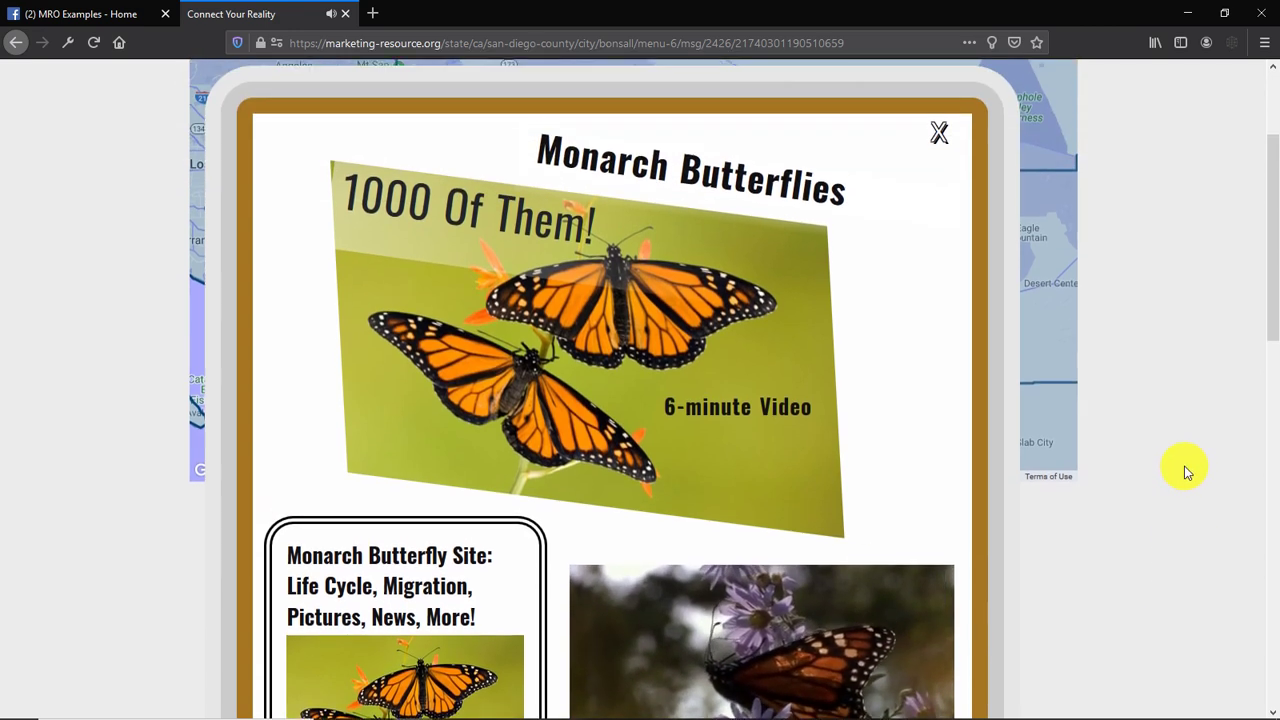
scroll(1186, 471, "down", 2)
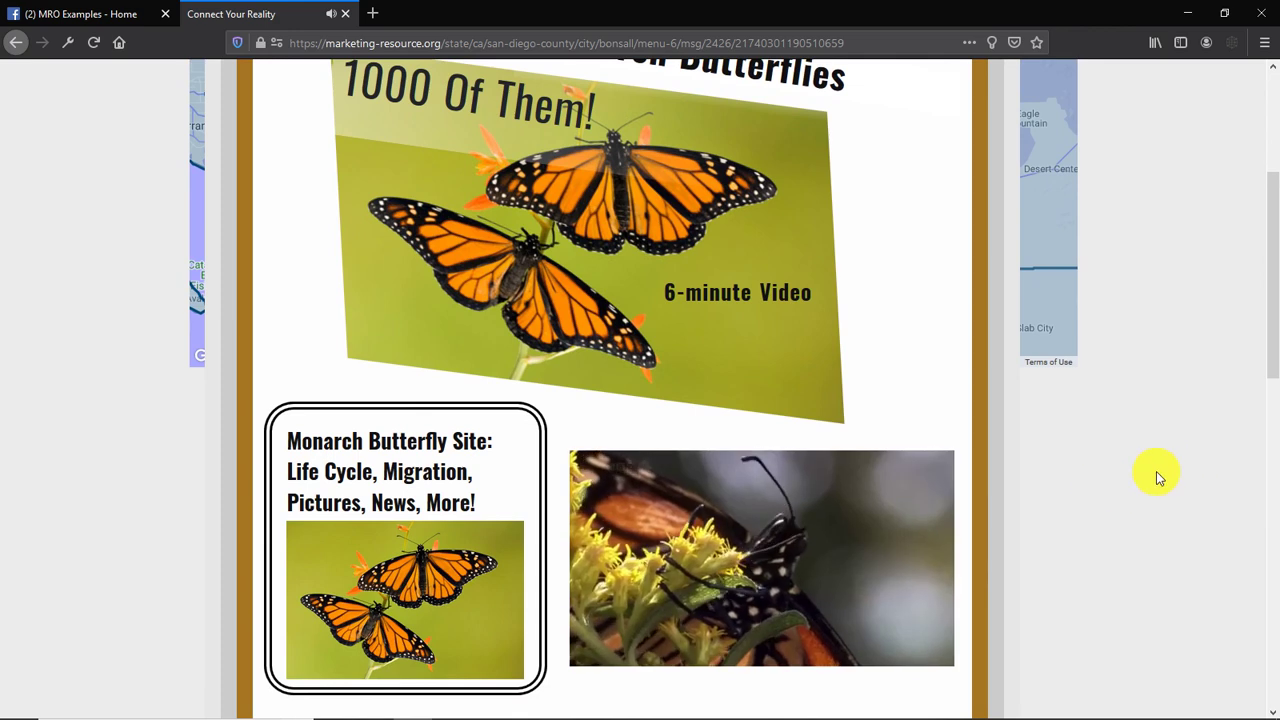
scroll(1156, 477, "down", 2)
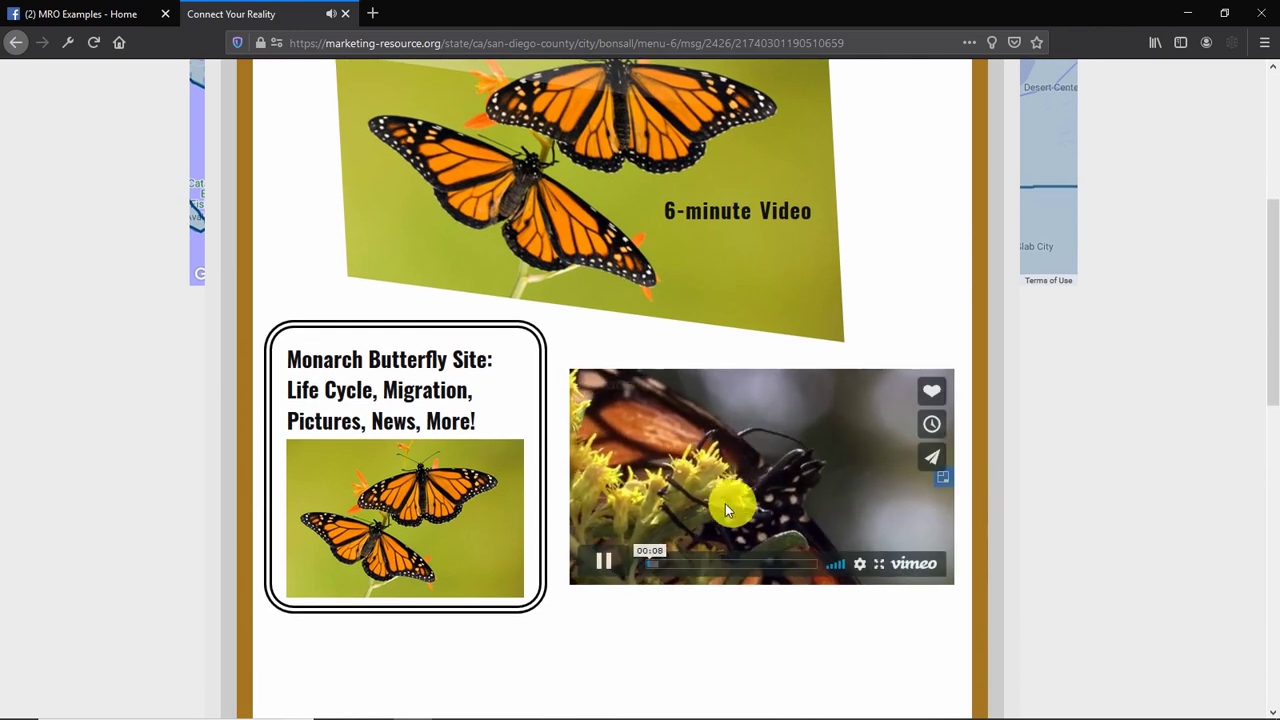
left_click(603, 568)
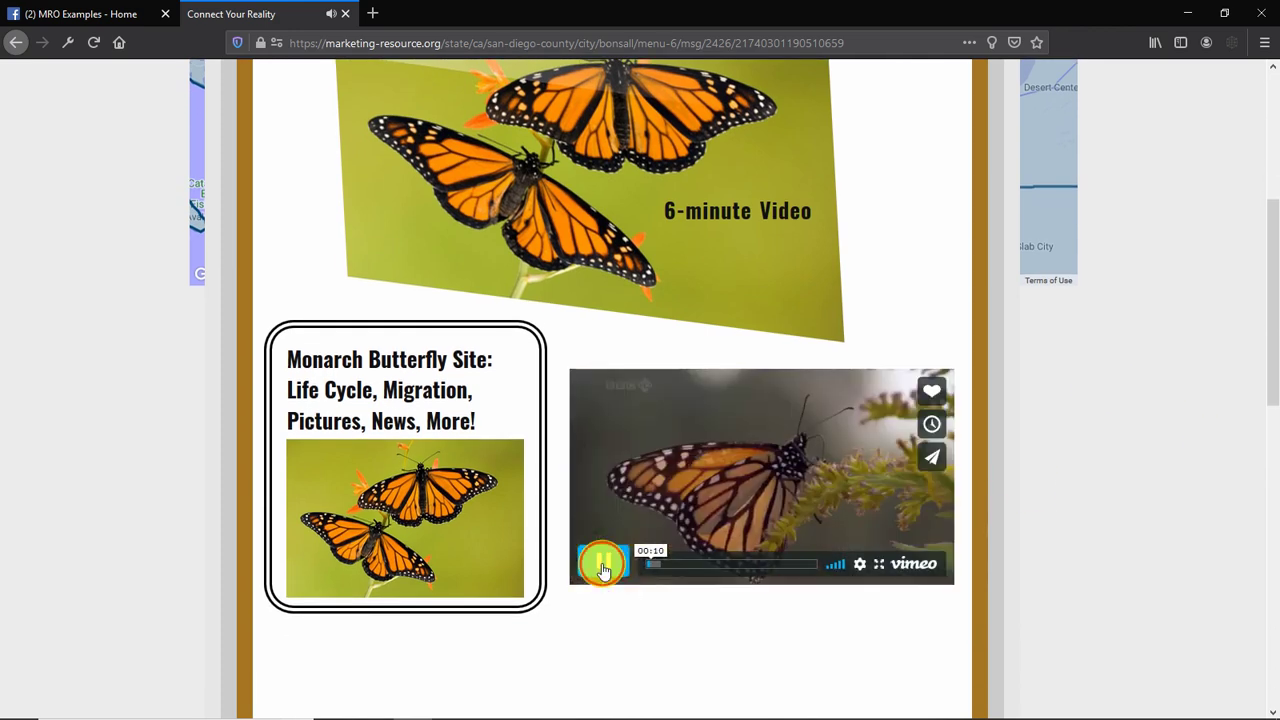
Close the monarch butterfly message and open the Financial Advice category in the Marketing Resource map menu
scroll(1146, 466, "up", 5)
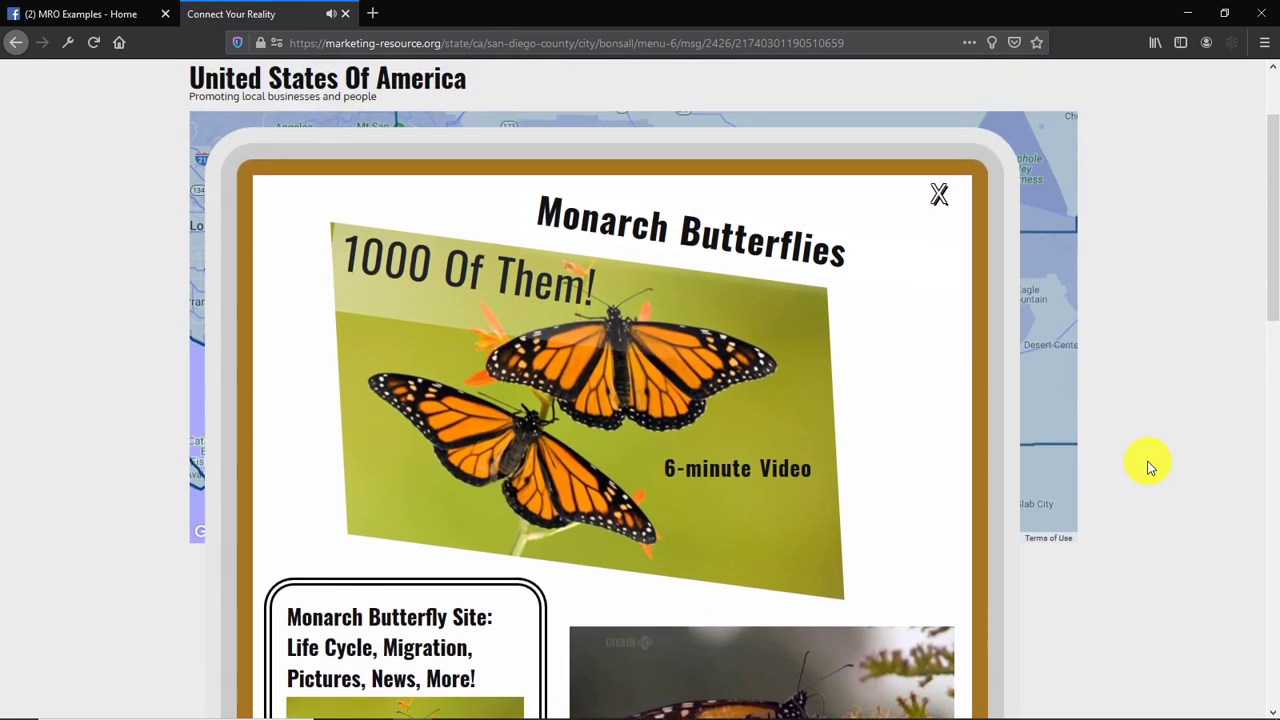
scroll(1150, 467, "up", 3)
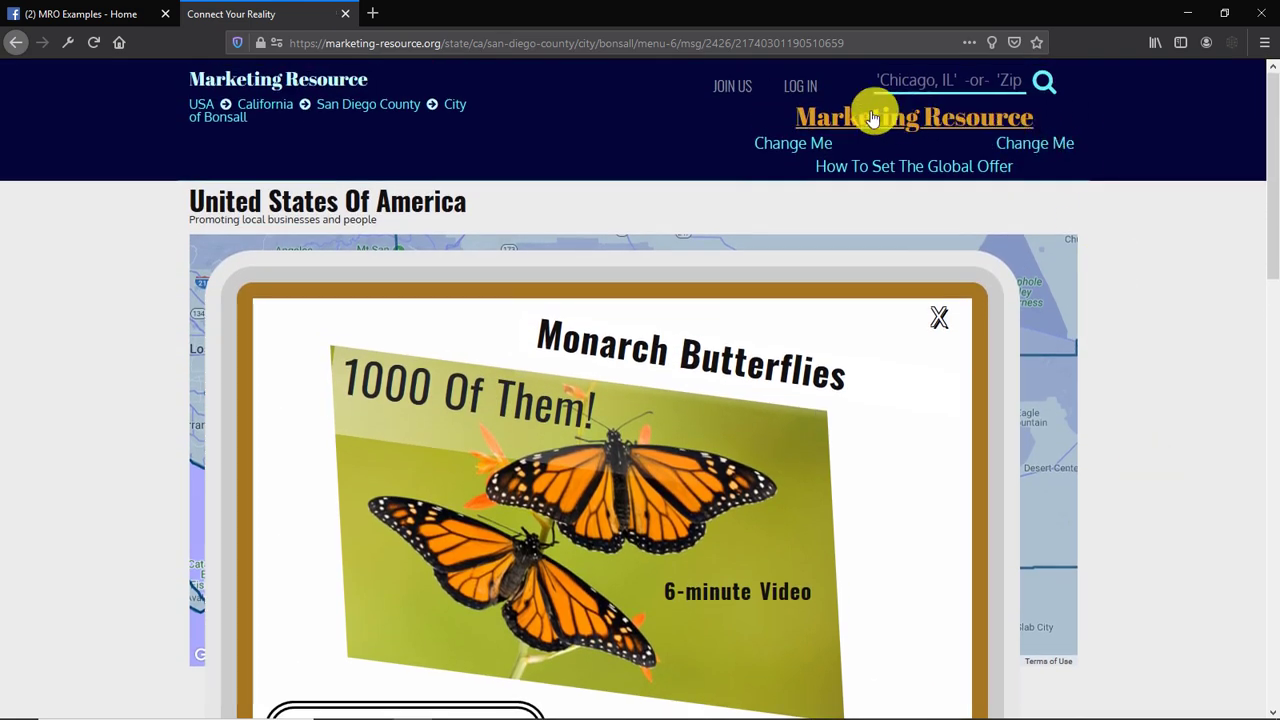
mouse_move(807, 163)
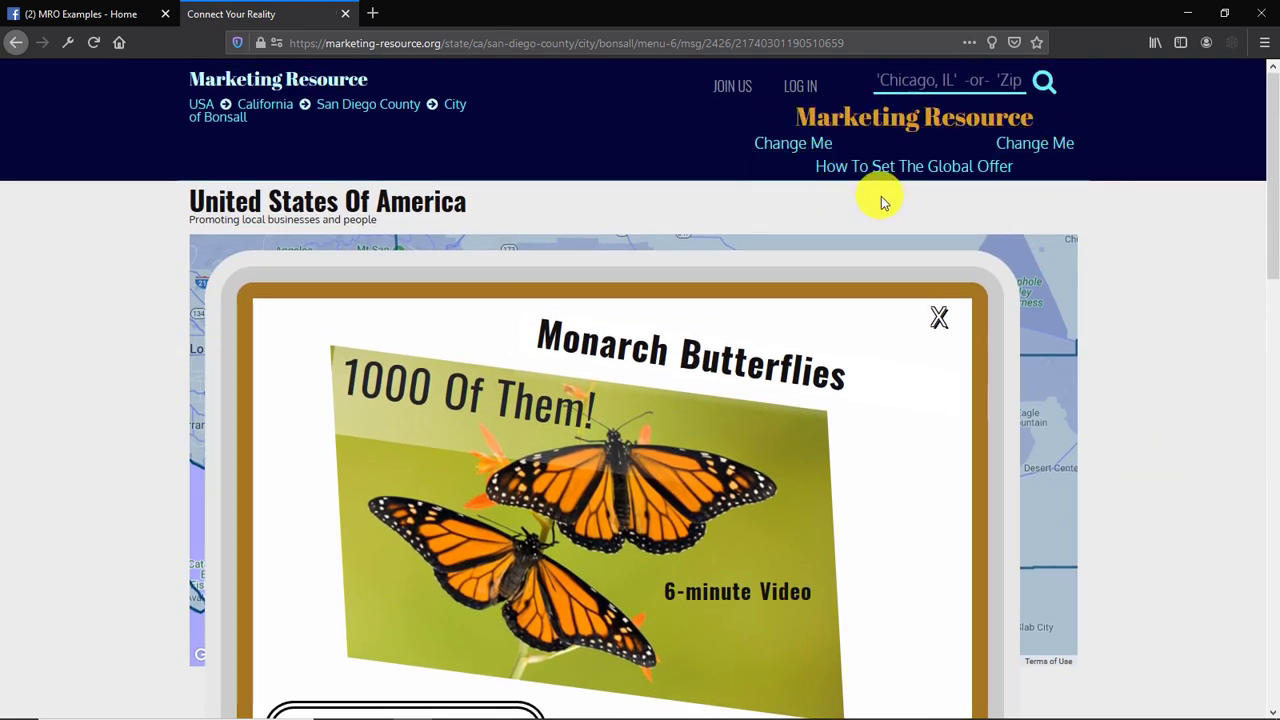
left_click(938, 318)
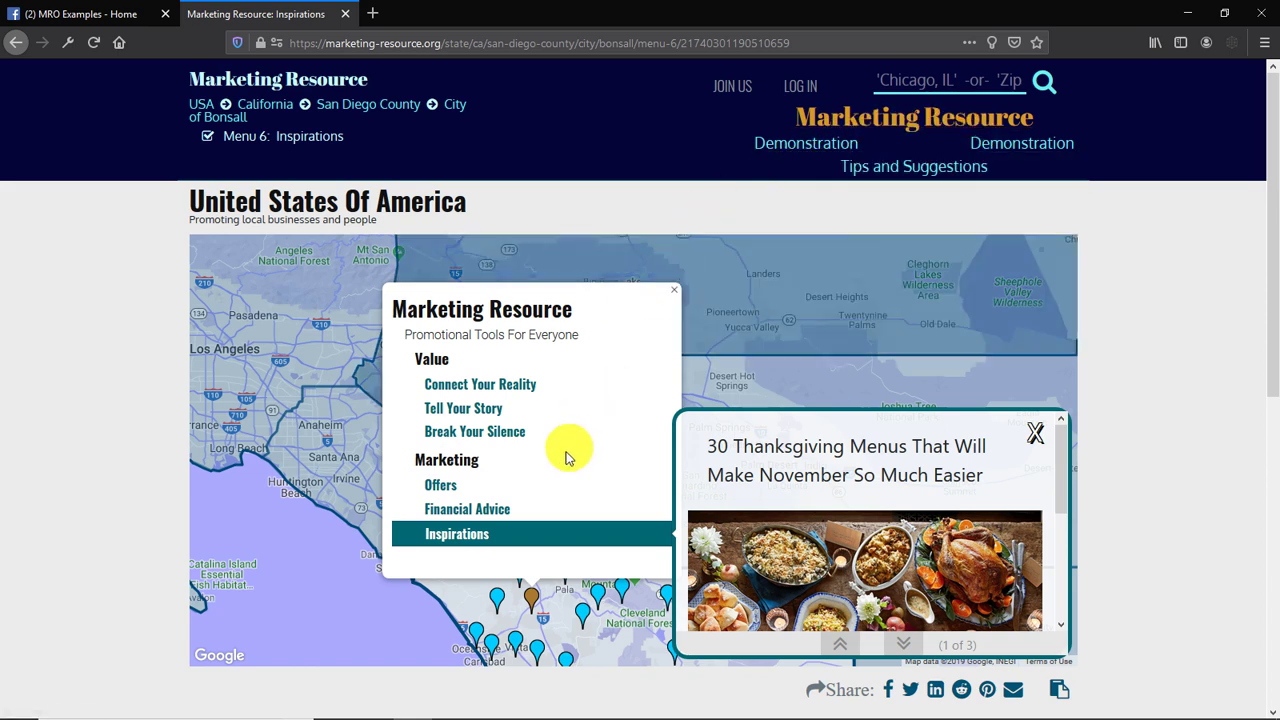
left_click(518, 511)
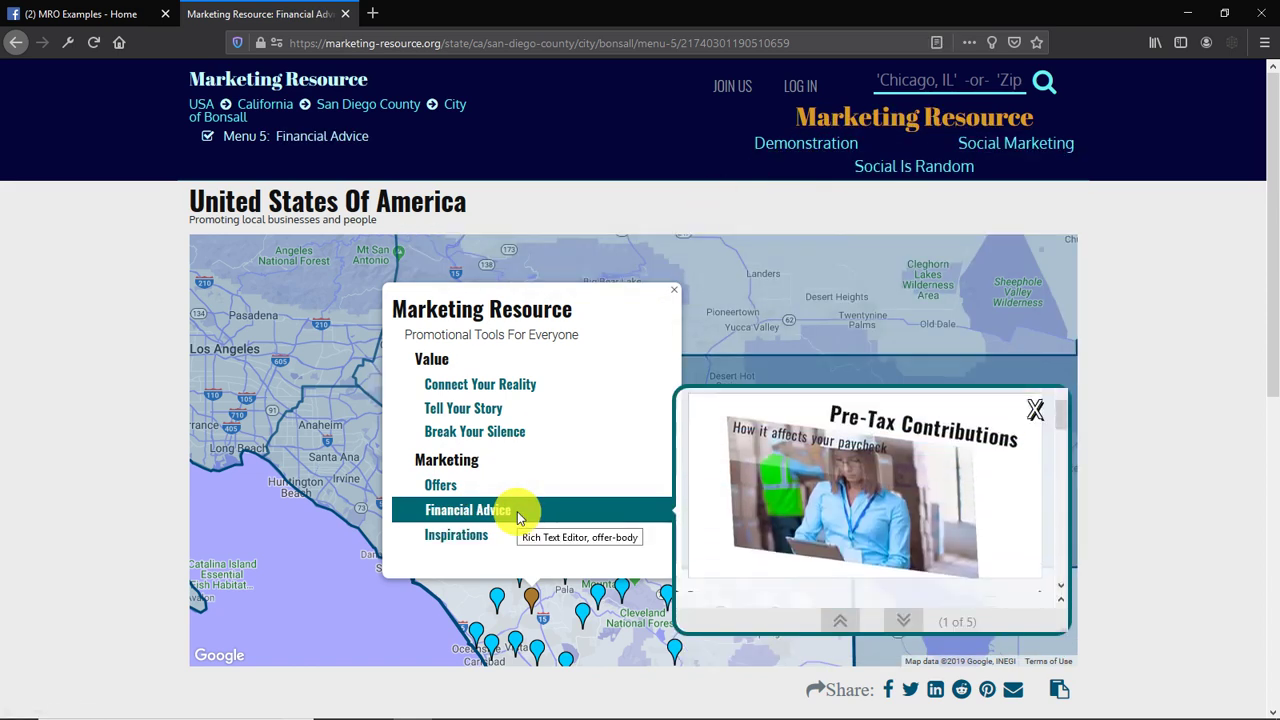